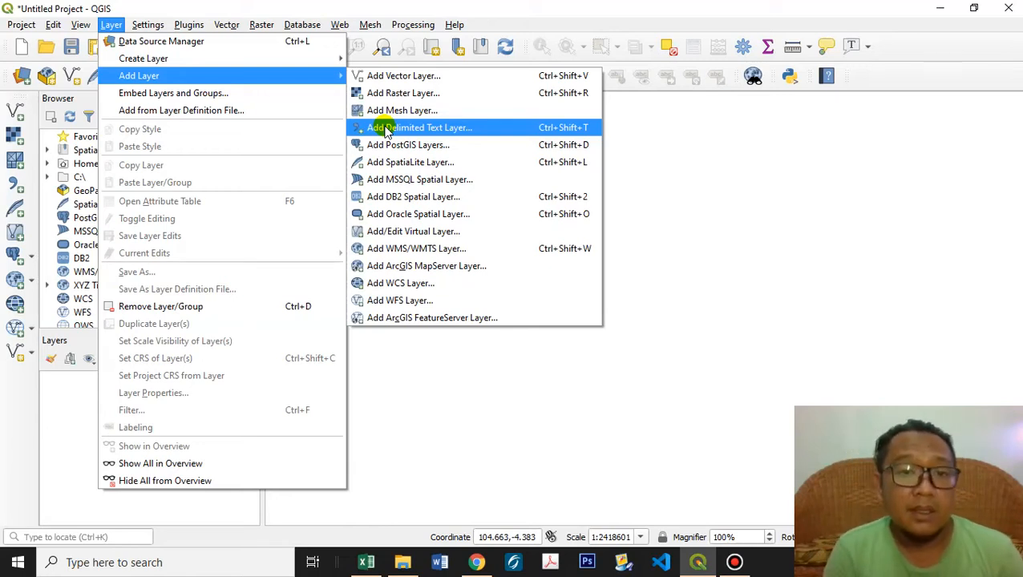
Switch to Chrome, load the LAPAN Fire Hotspot page at modis-catalog.lapan.go.id/monitoring/hotspot/index, and close the developer tools
left_click(824, 196)
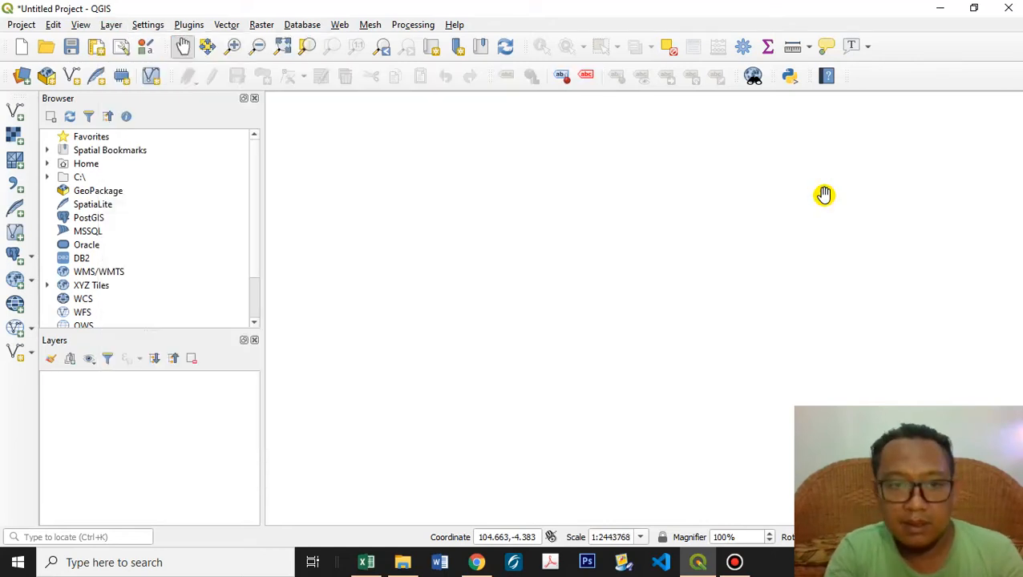
left_click(477, 563)
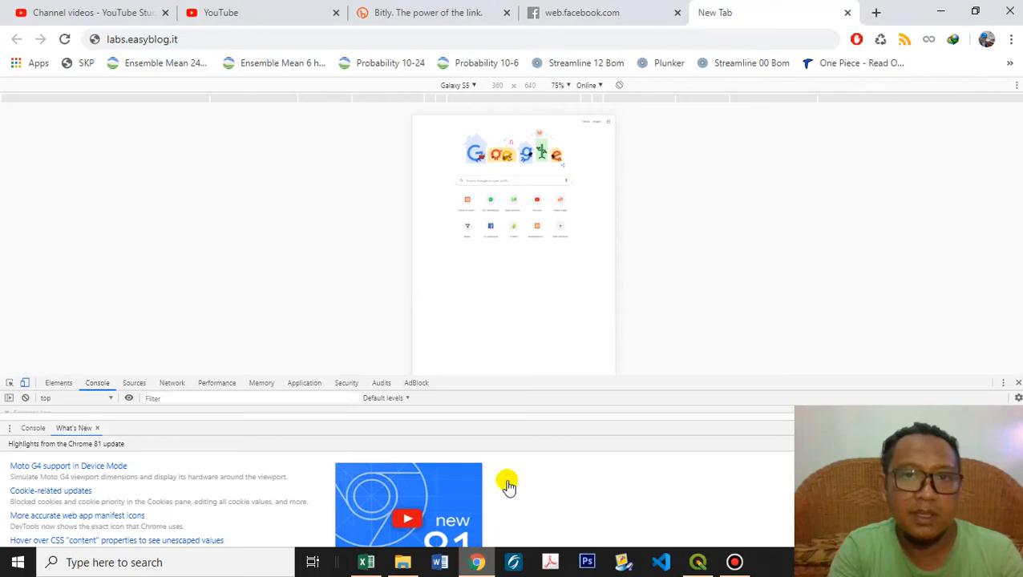
left_click(477, 41)
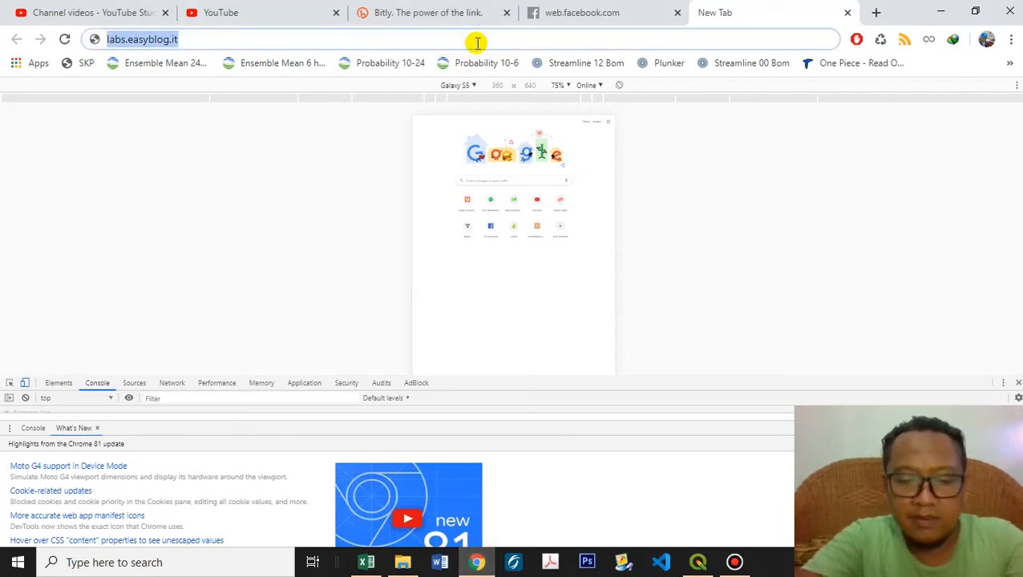
type("lapa")
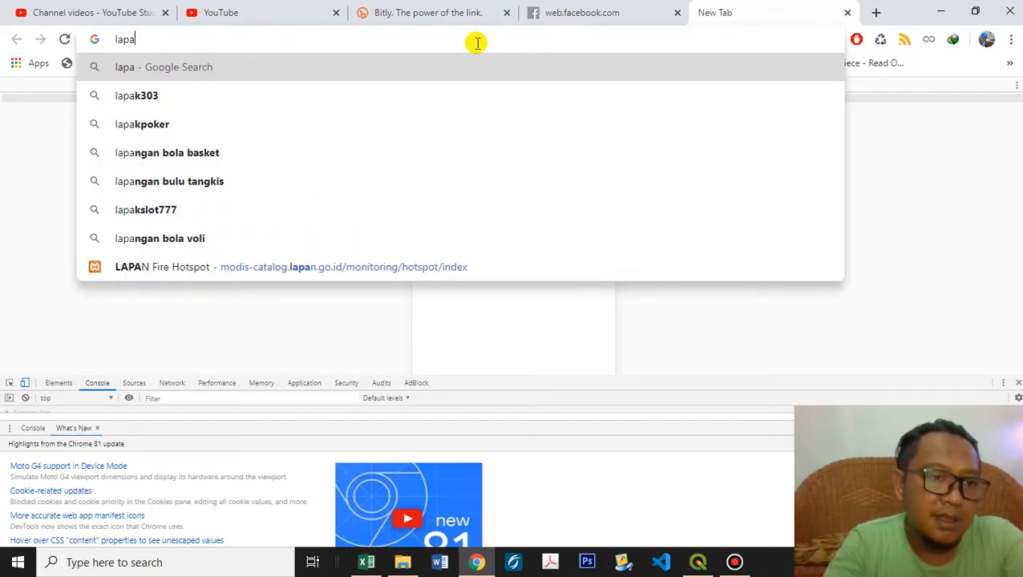
left_click(372, 262)
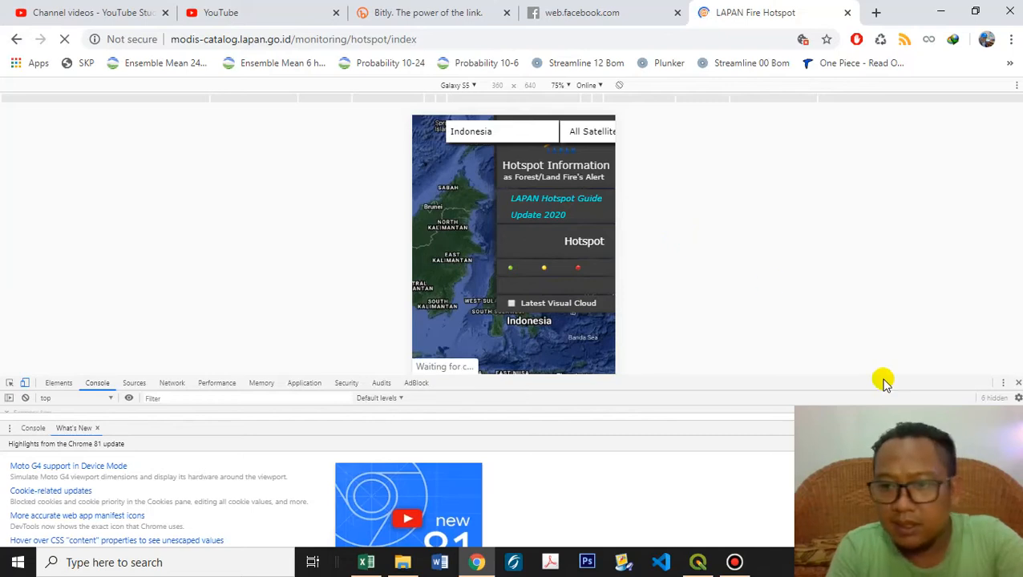
left_click(1016, 384)
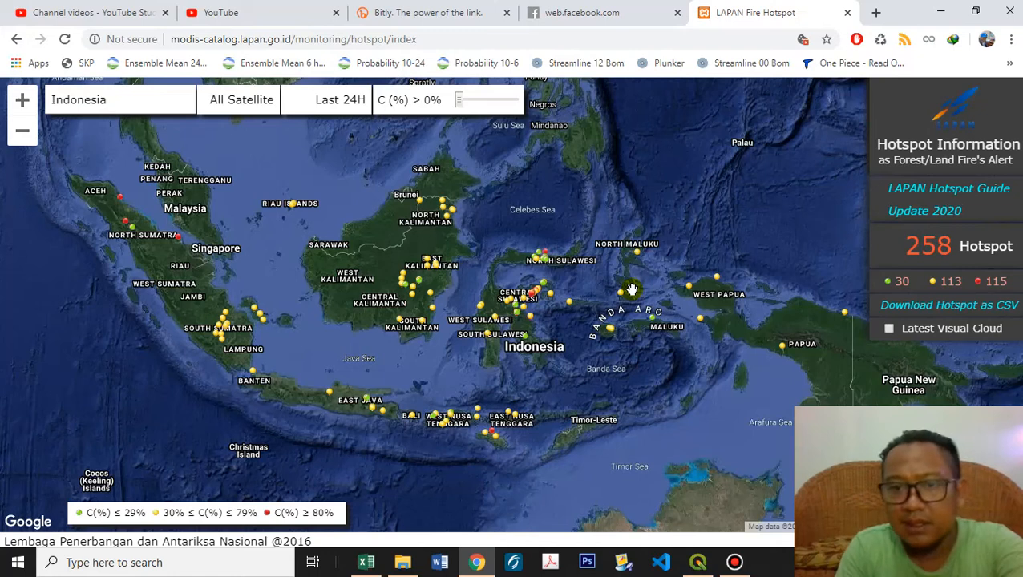
Filter the hotspot map to the province Sumatera Selatan and the time range Last 72H
left_click(249, 108)
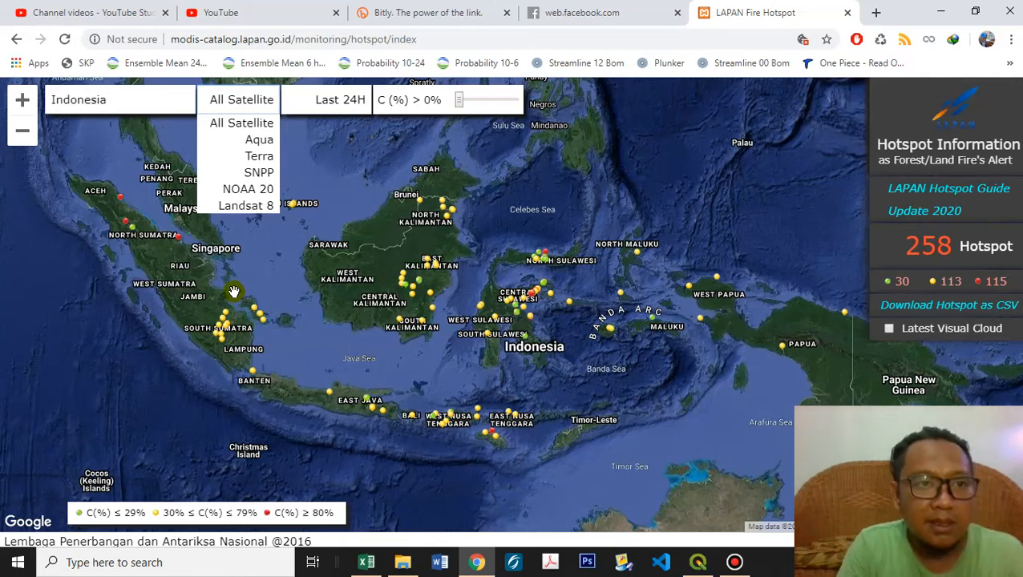
left_click(151, 101)
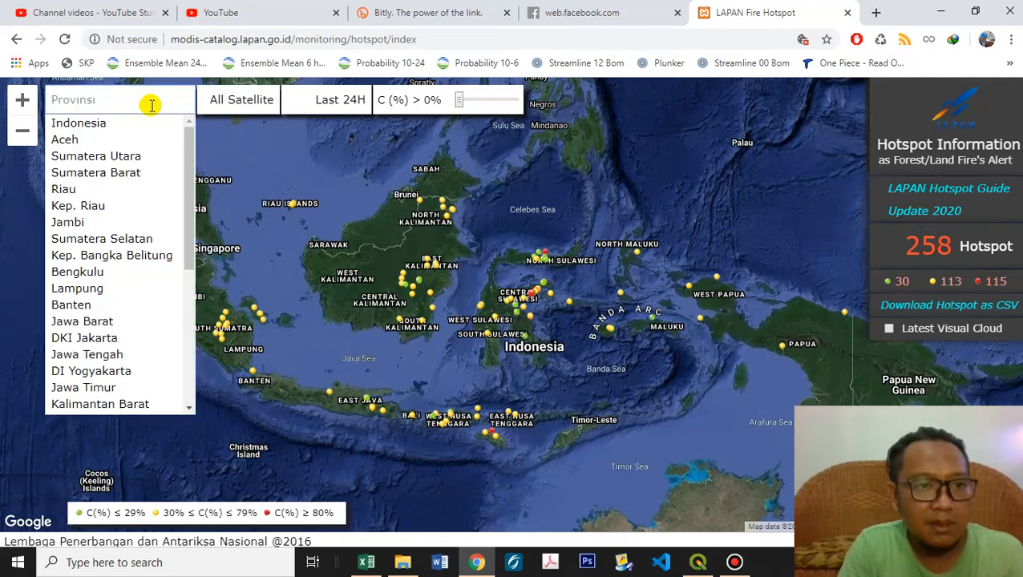
left_click(145, 241)
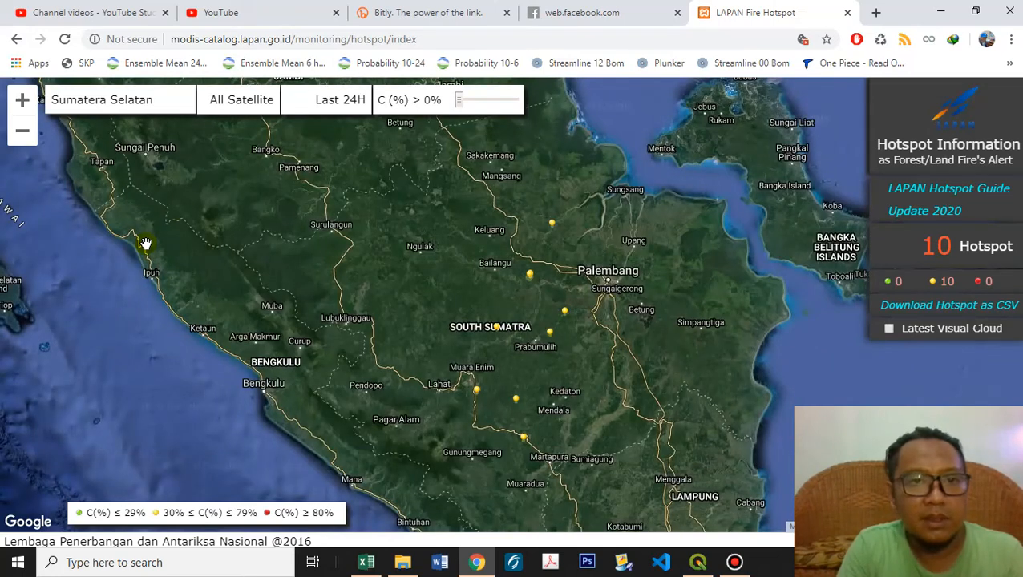
left_click(337, 112)
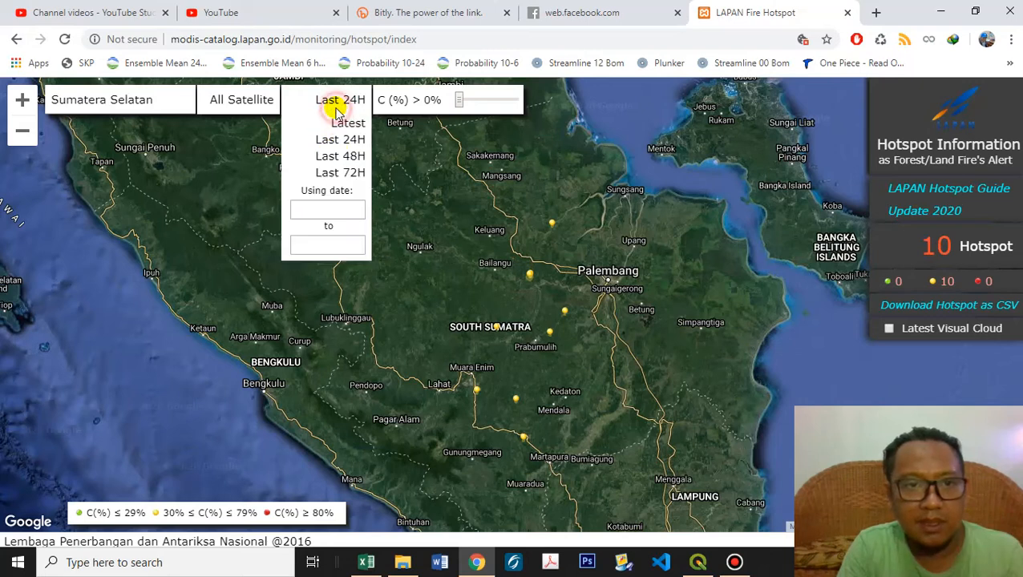
left_click(336, 170)
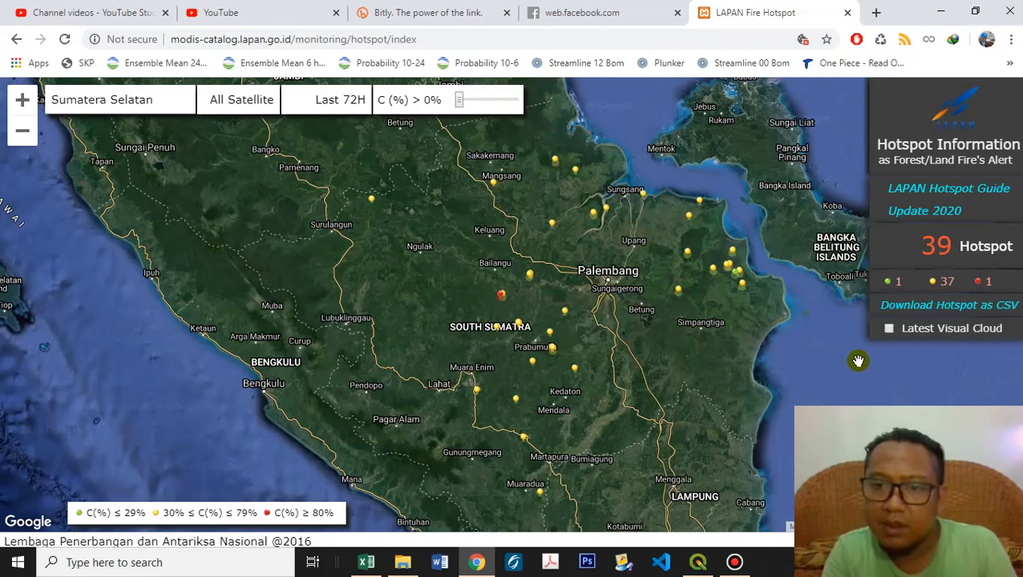
Download the filtered hotspots as CSV and copy the downloaded info (7).csv from its folder
left_click(836, 329)
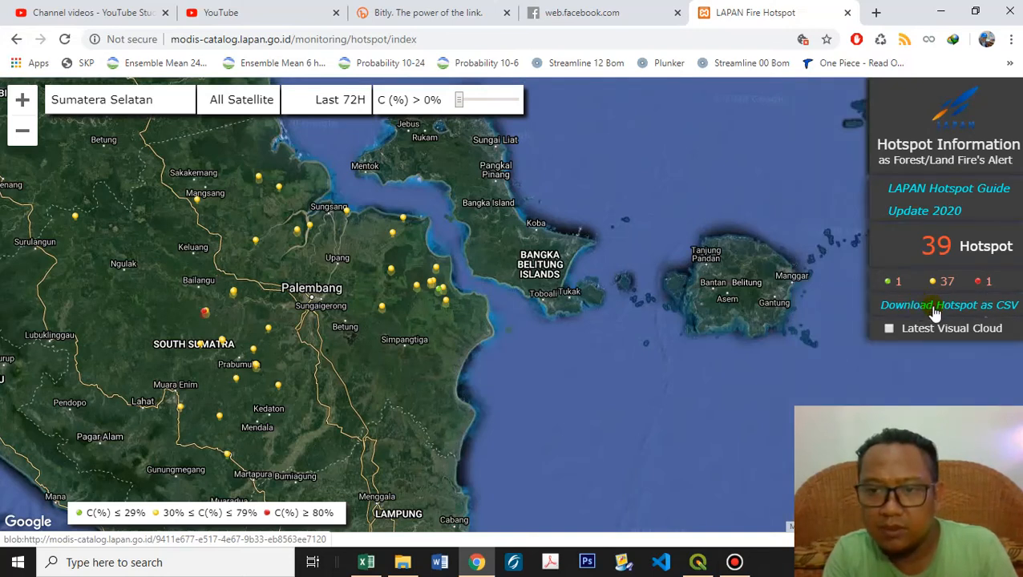
left_click(934, 311)
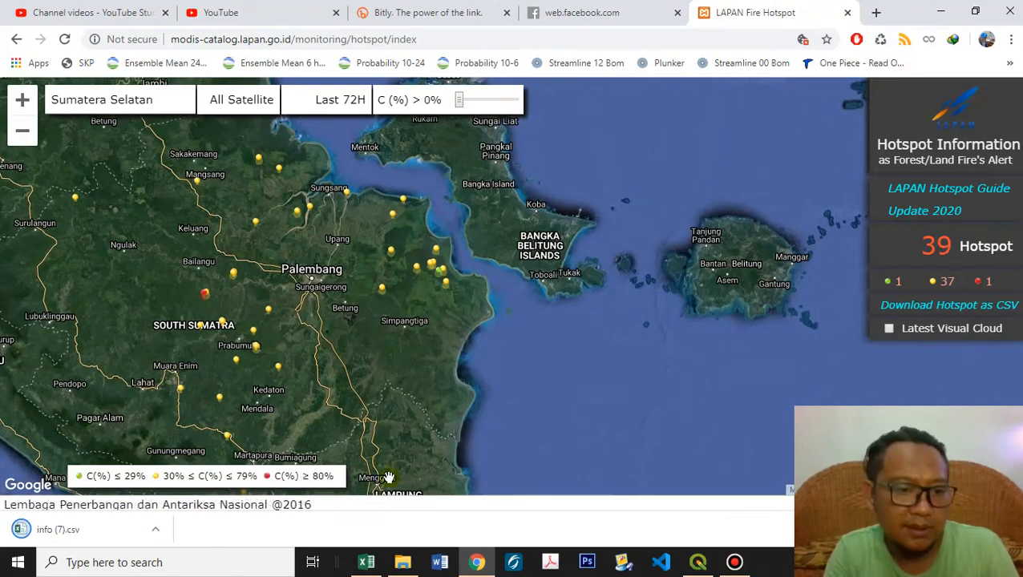
left_click(162, 530)
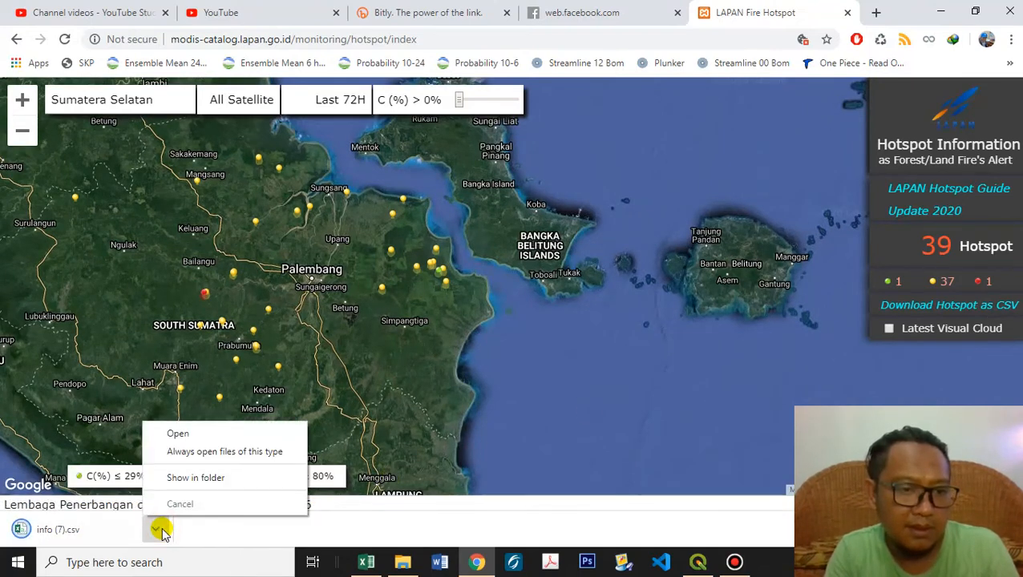
left_click(196, 478)
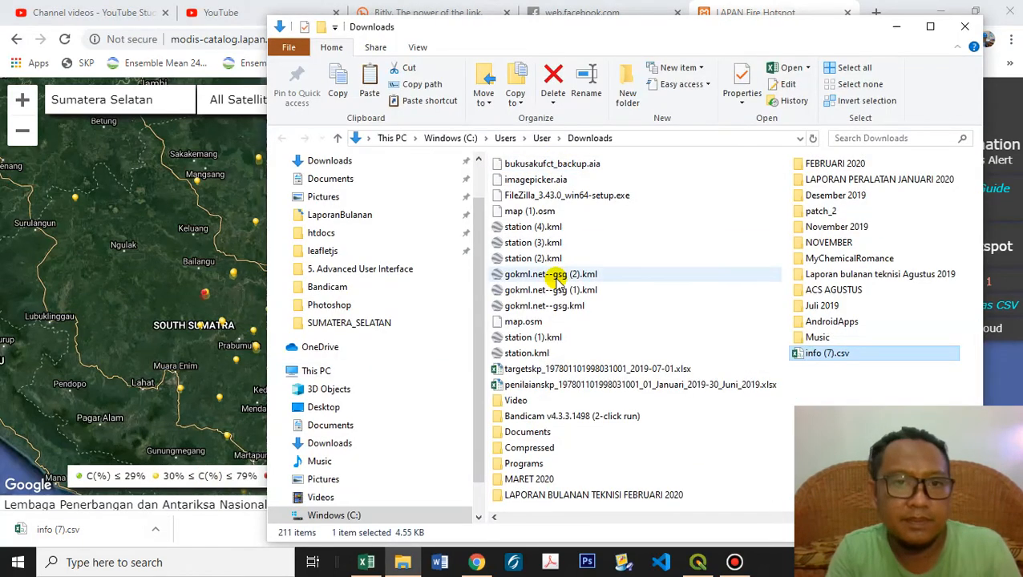
right_click(816, 361)
left_click(869, 268)
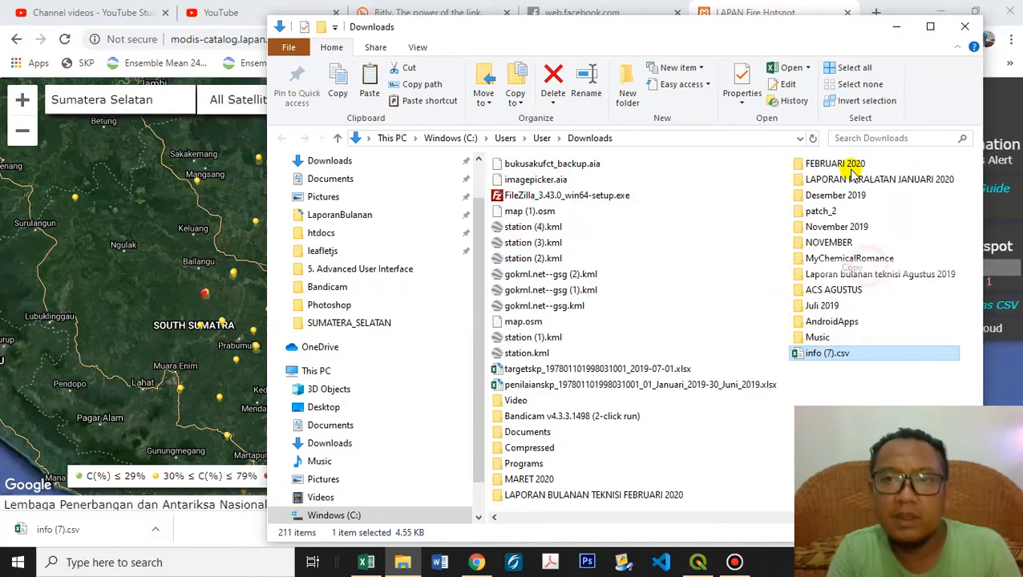
left_click(959, 31)
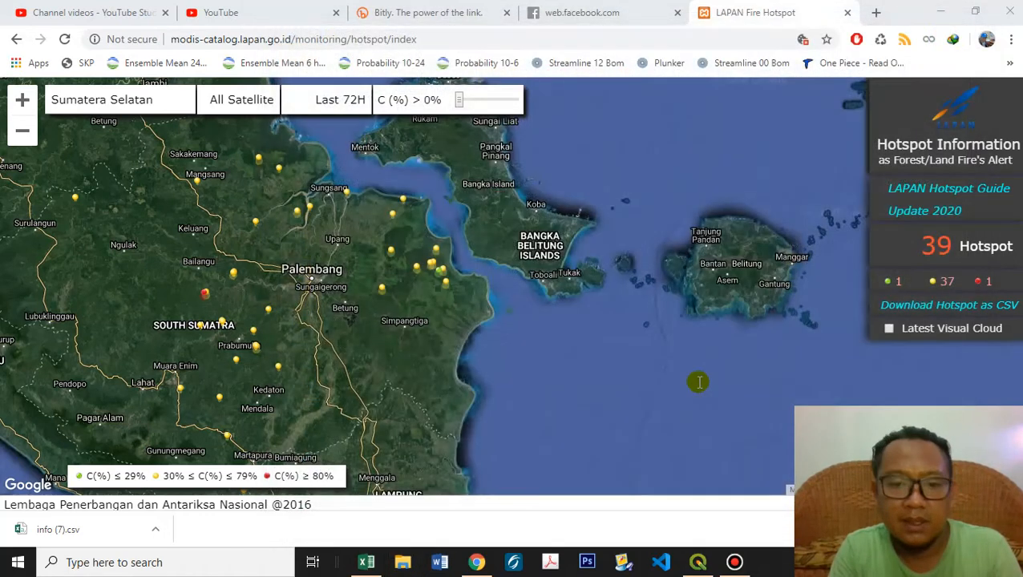
Switch to QGIS, start adding a delimited text layer, and narrow the data source dialog to fit the screen
left_click(708, 564)
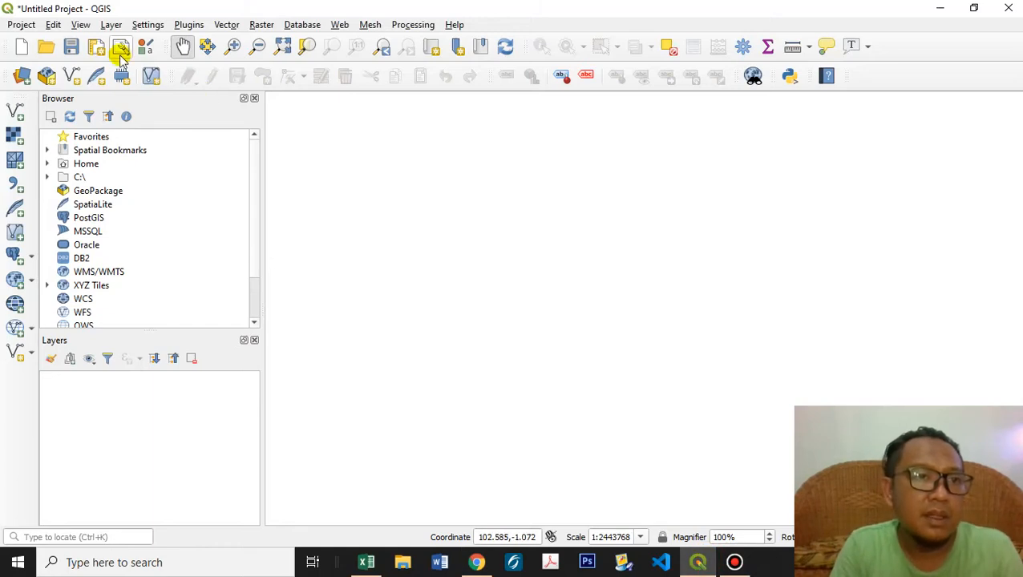
left_click(112, 25)
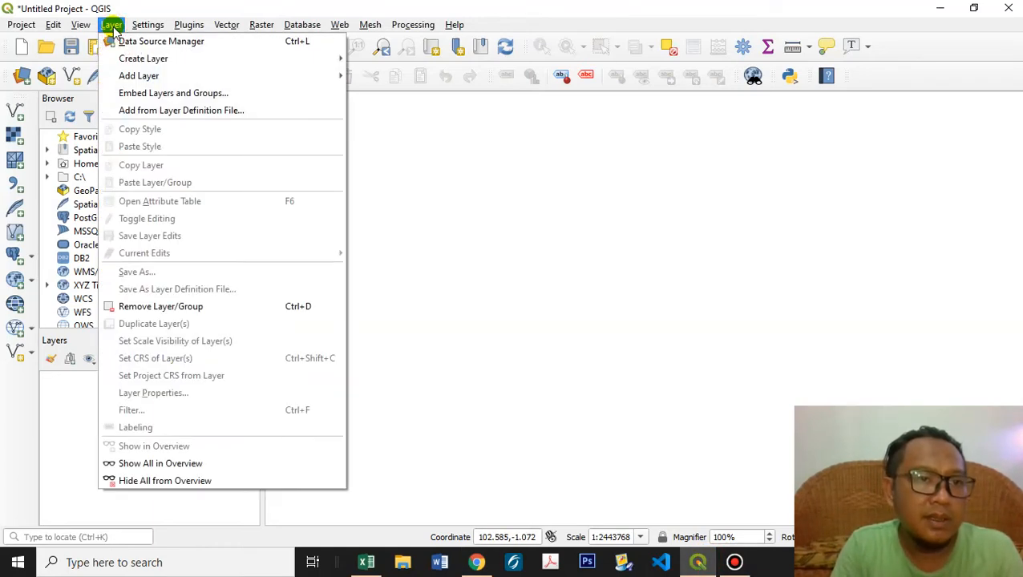
mouse_move(151, 75)
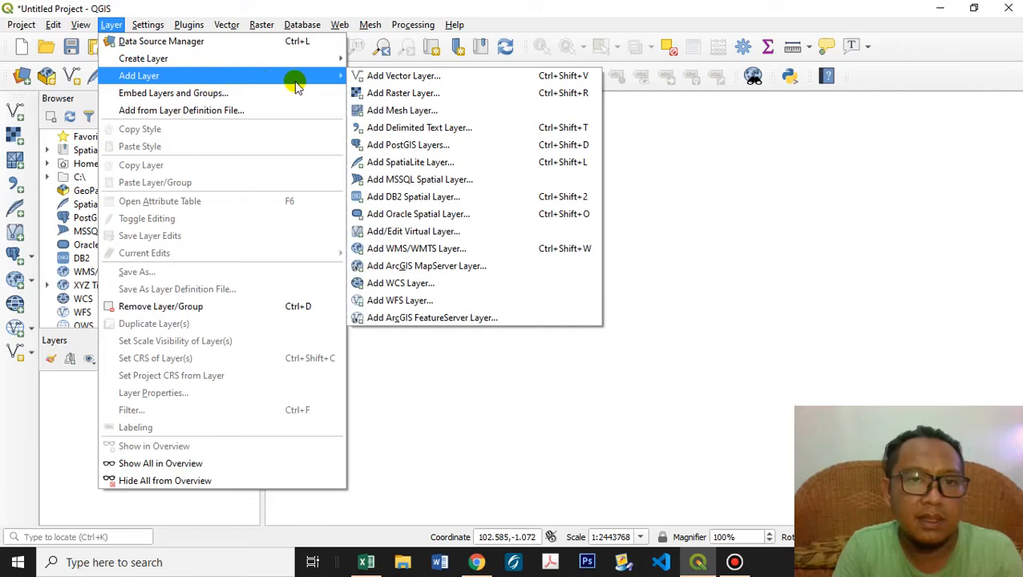
left_click(405, 133)
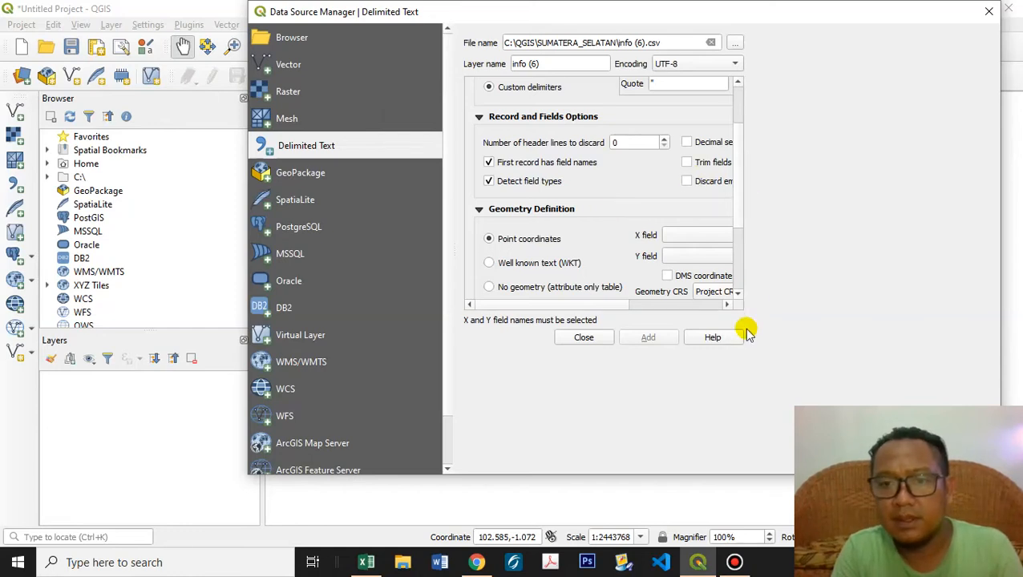
left_click_drag(1004, 65, 817, 85)
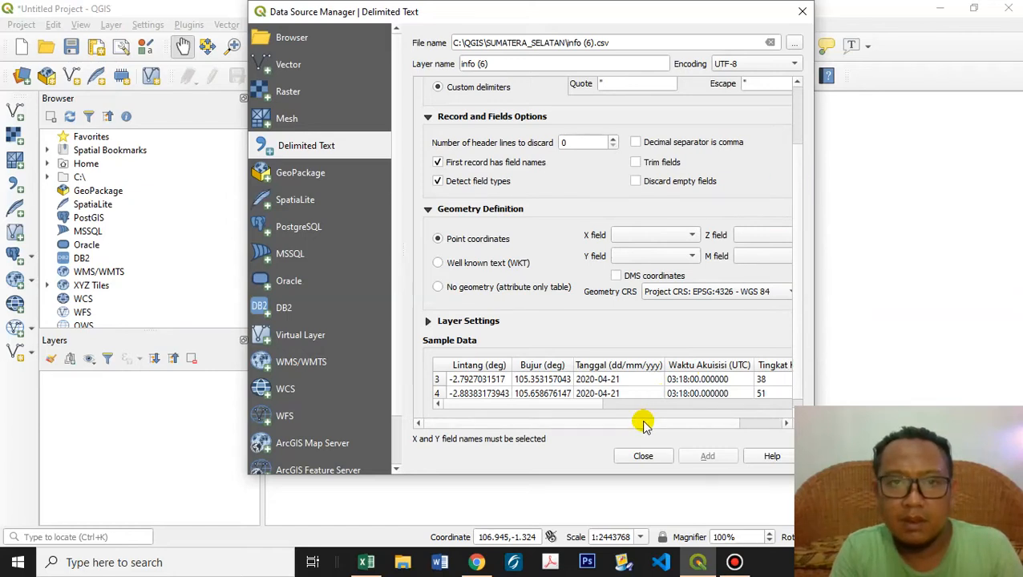
left_click_drag(643, 422, 681, 402)
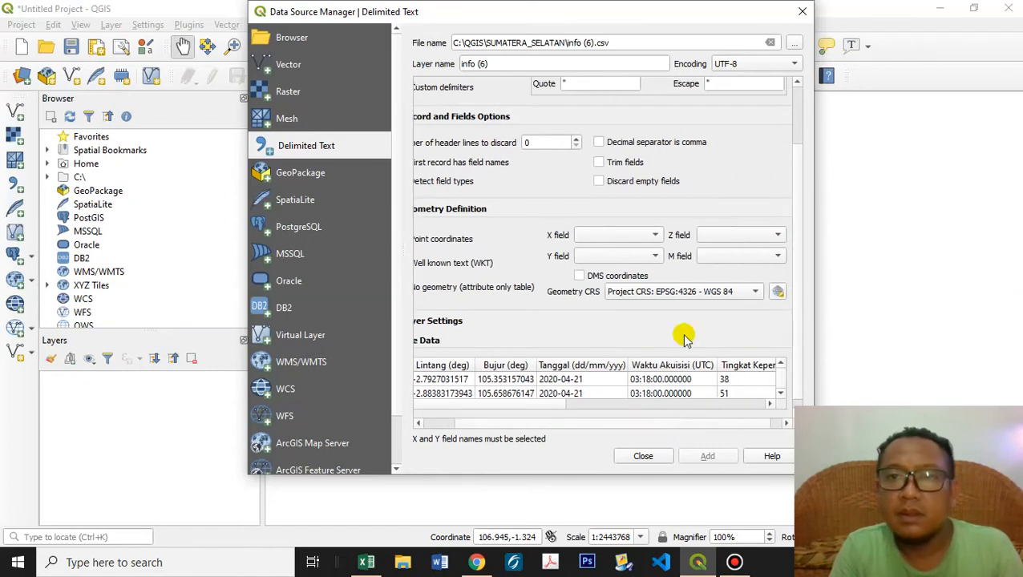
Paste info (7).csv into the SUMATERA_SELATAN folder and choose it as the delimited text source file
left_click(792, 44)
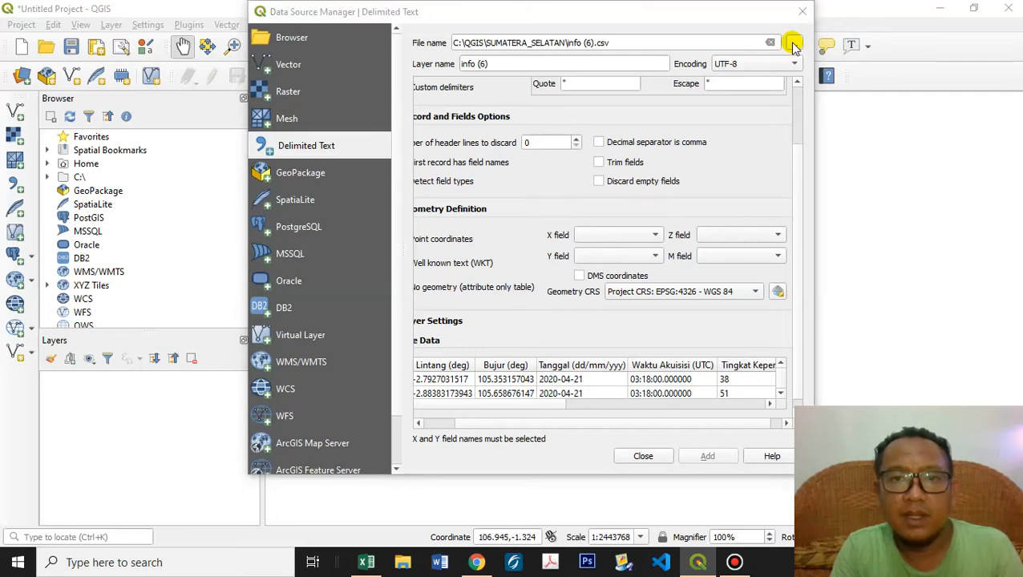
left_click(527, 230)
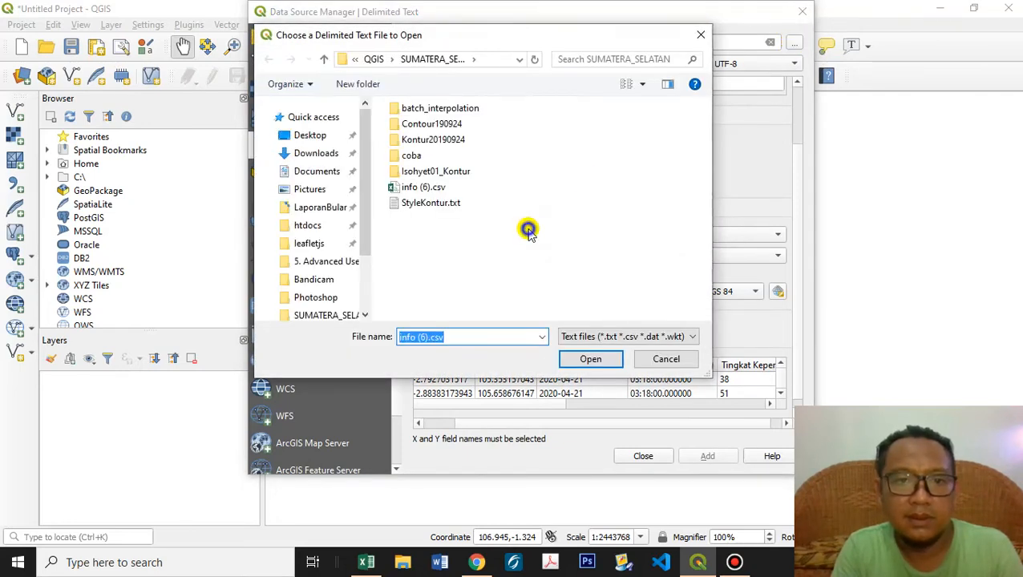
right_click(529, 233)
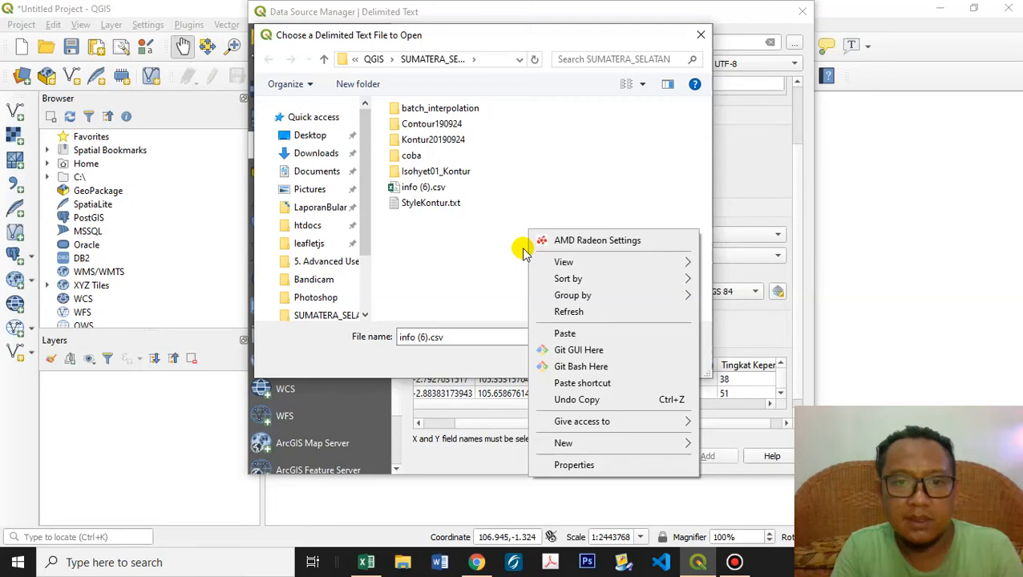
left_click(568, 333)
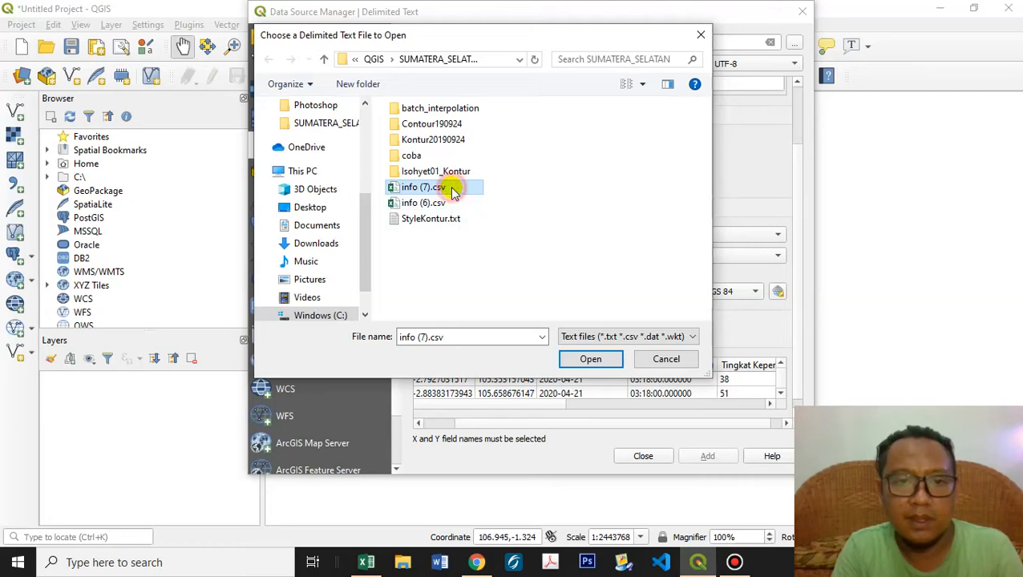
double_click(452, 189)
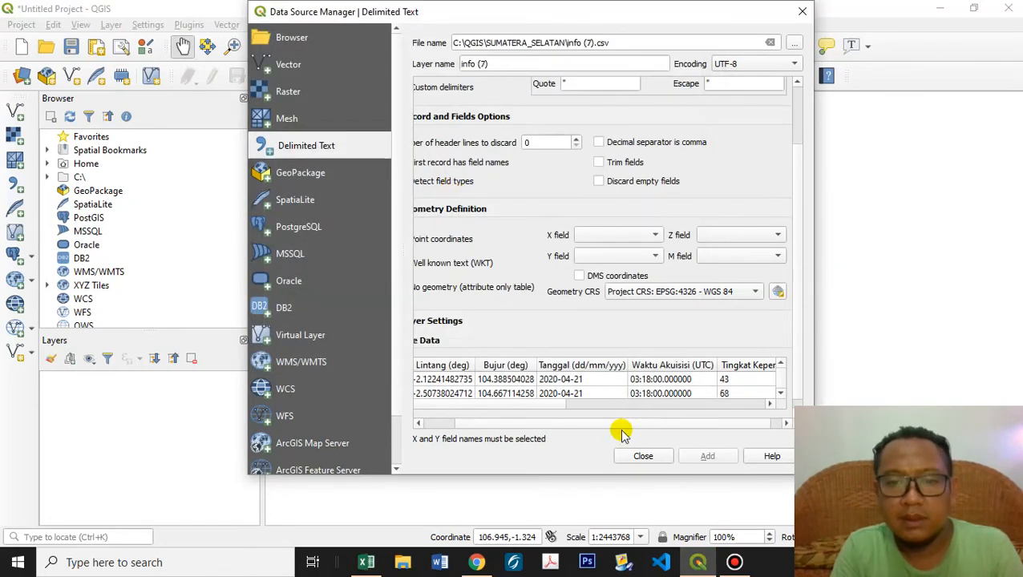
Enlarge the data source dialog and collapse the File Format section
left_click_drag(624, 425, 551, 433)
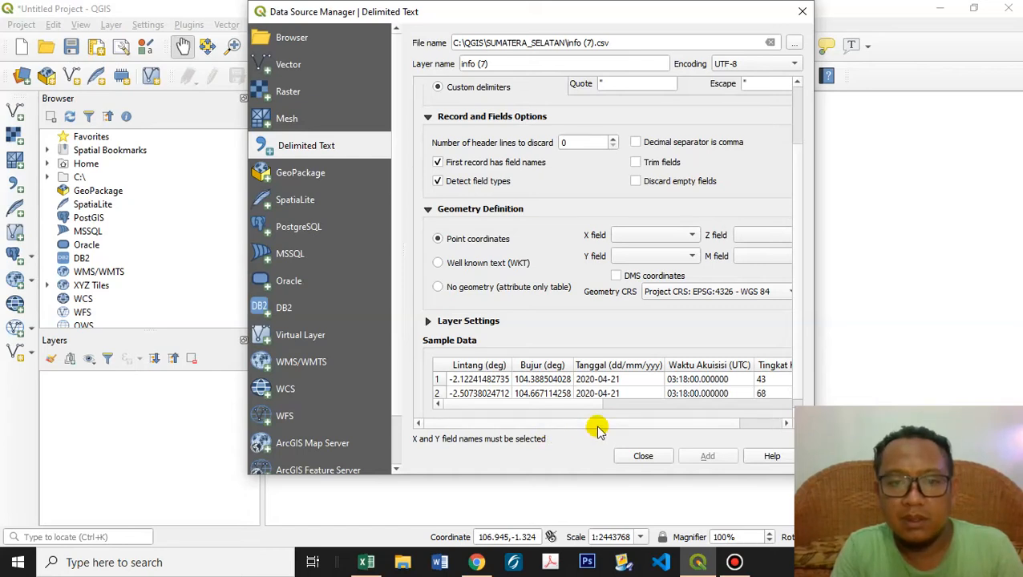
left_click_drag(598, 425, 525, 432)
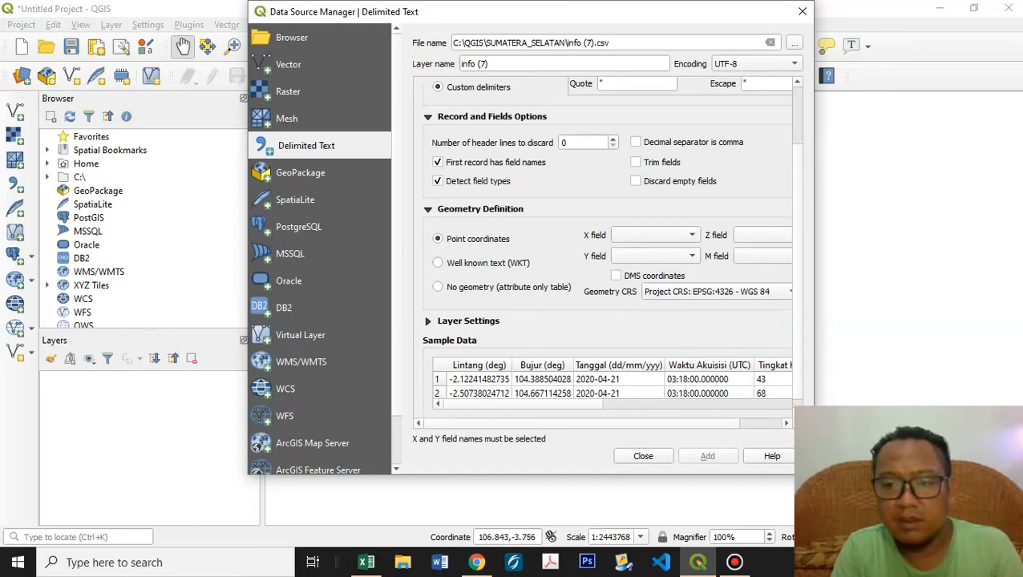
left_click_drag(814, 475, 861, 504)
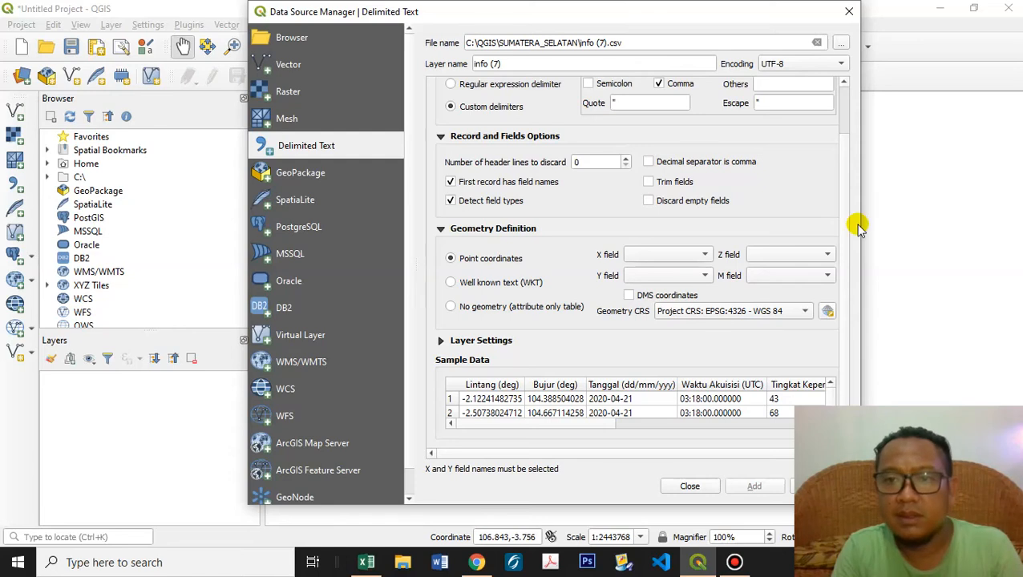
scroll(843, 227, "up", 2)
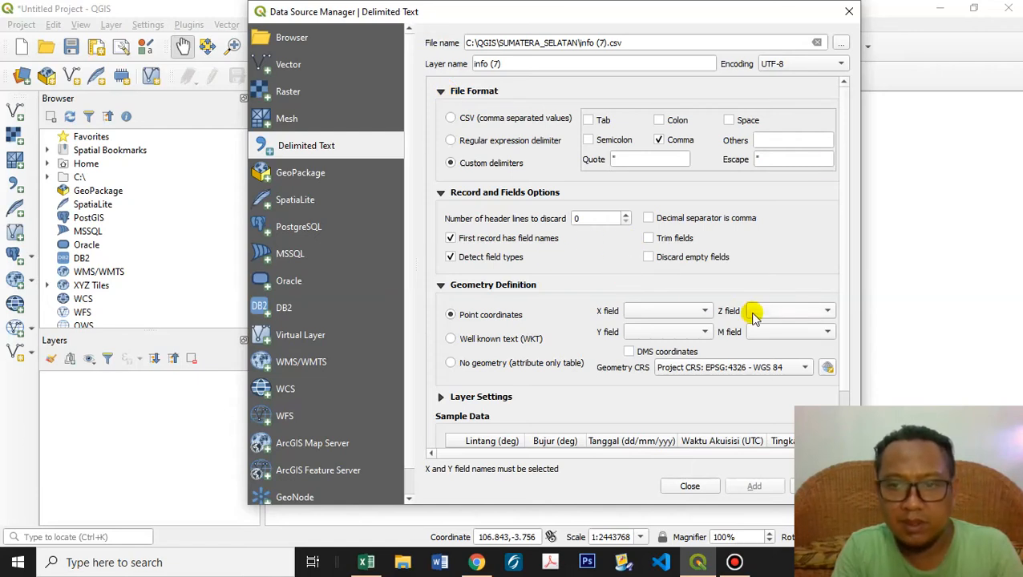
scroll(850, 166, "down", 2)
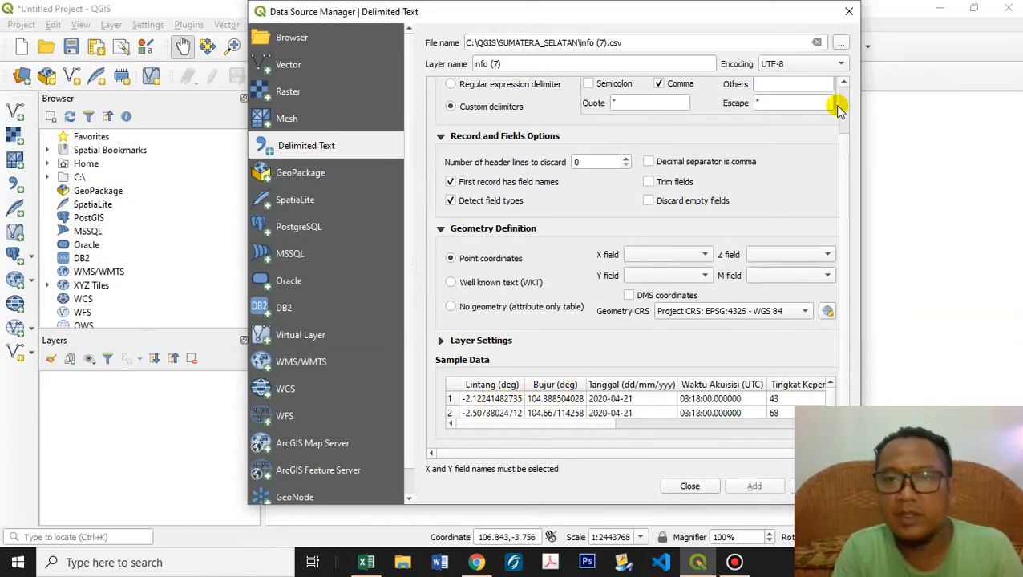
scroll(848, 117, "up", 2)
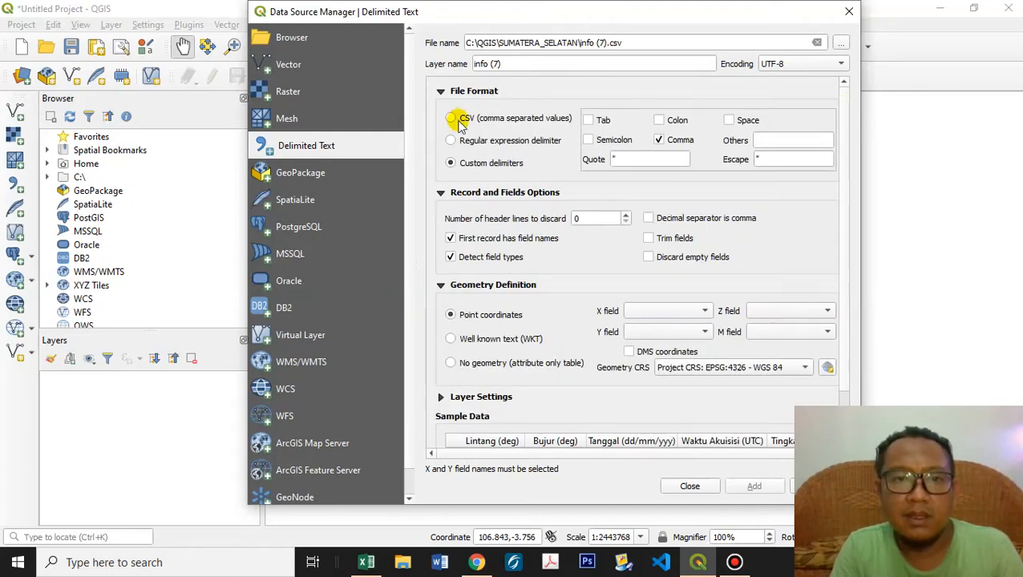
left_click(441, 93)
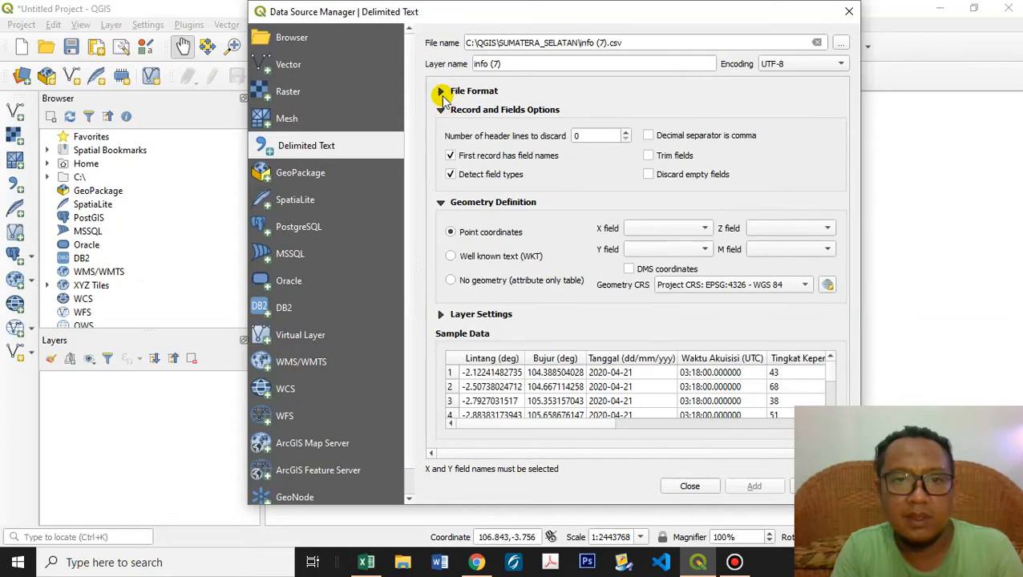
Collapse the record and geometry sections, set the file format to CSV (comma separated values), and review the sample data columns
left_click(440, 110)
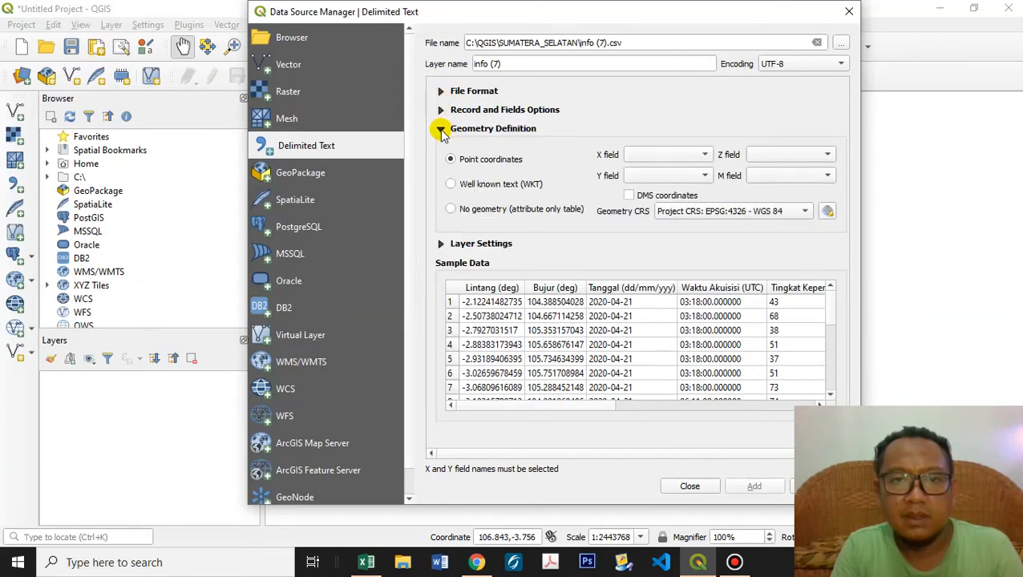
left_click(441, 130)
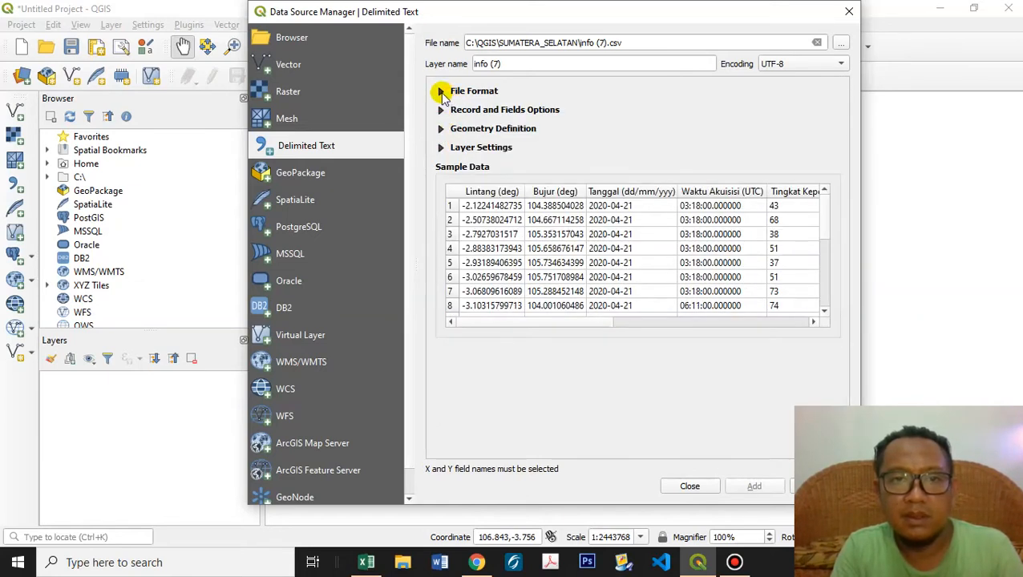
left_click(441, 92)
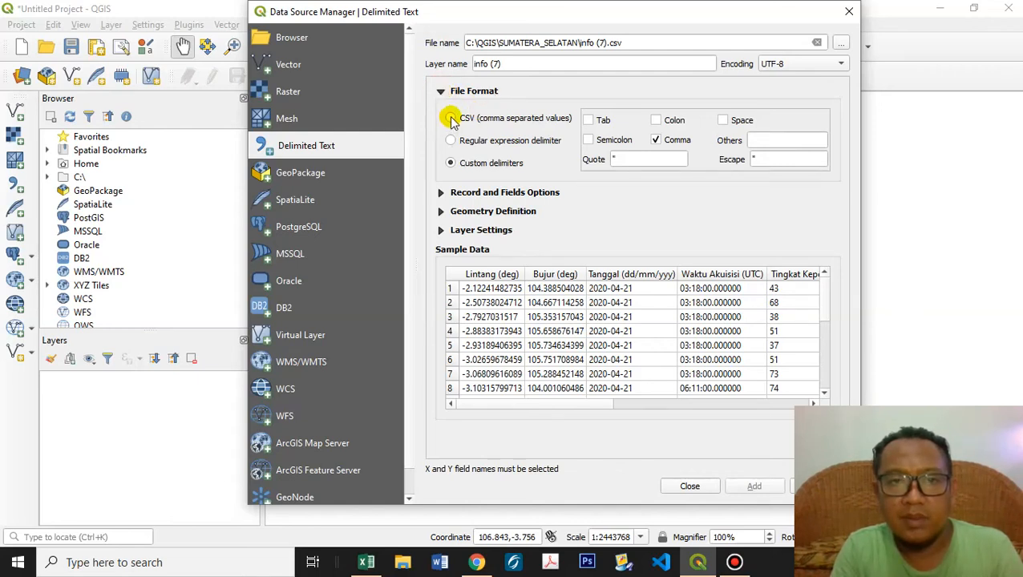
left_click(451, 119)
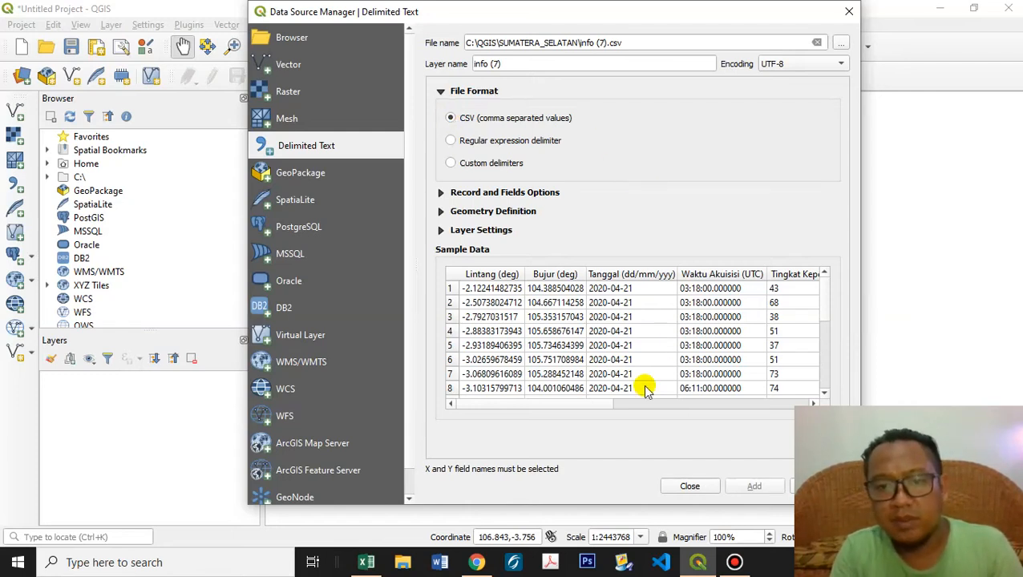
left_click_drag(600, 404, 793, 408)
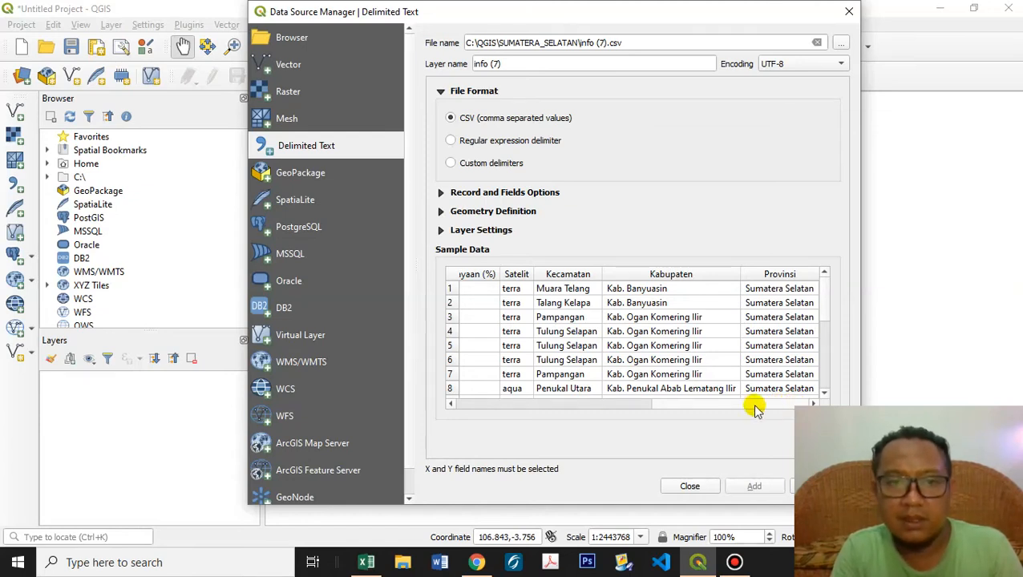
left_click(639, 405)
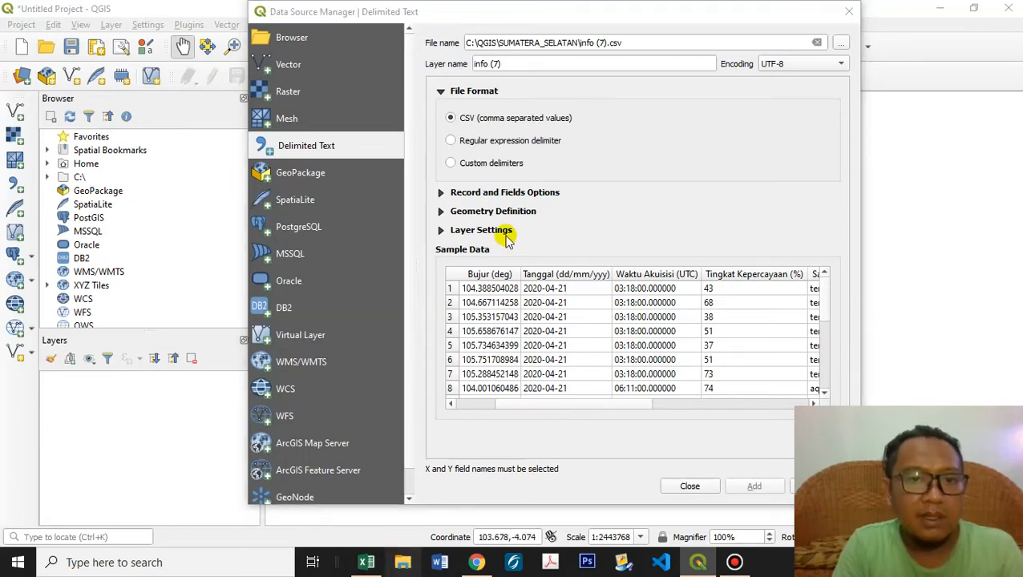
Open info (7).csv from the SUMATERA_SELATAN folder in Excel to inspect its contents
key("super+e")
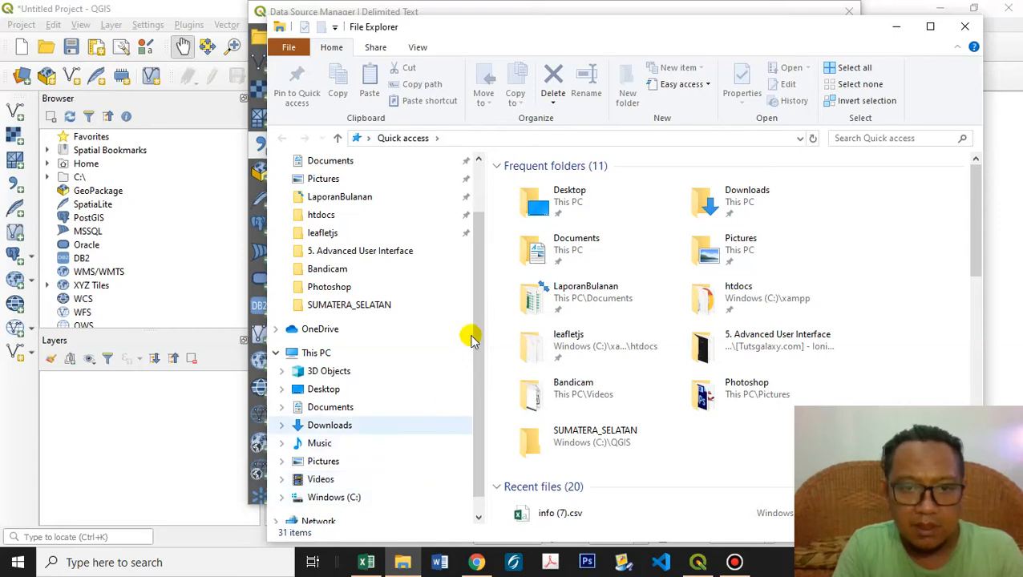
scroll(472, 329, "up", 2)
left_click_drag(477, 307, 476, 401)
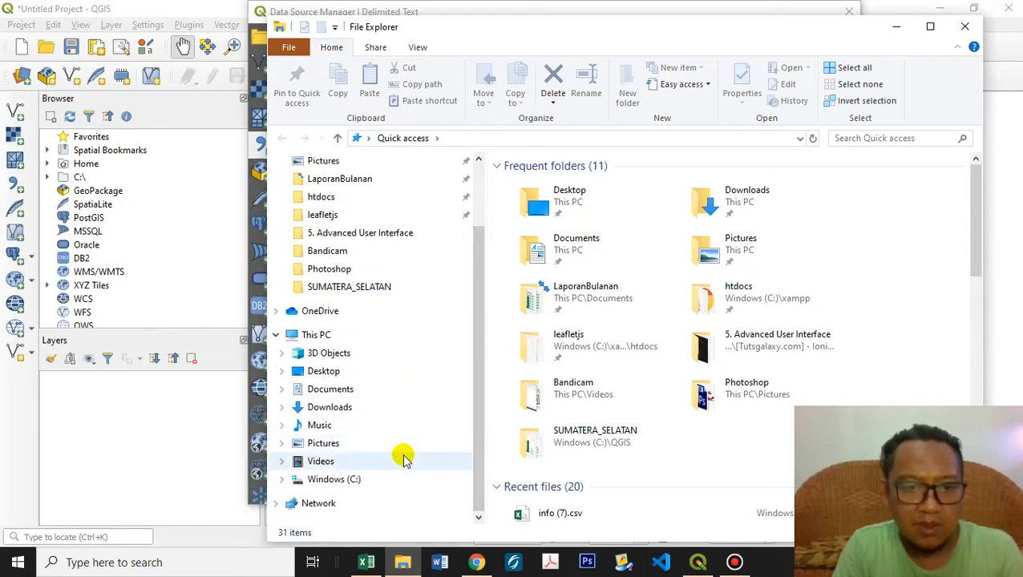
left_click(422, 288)
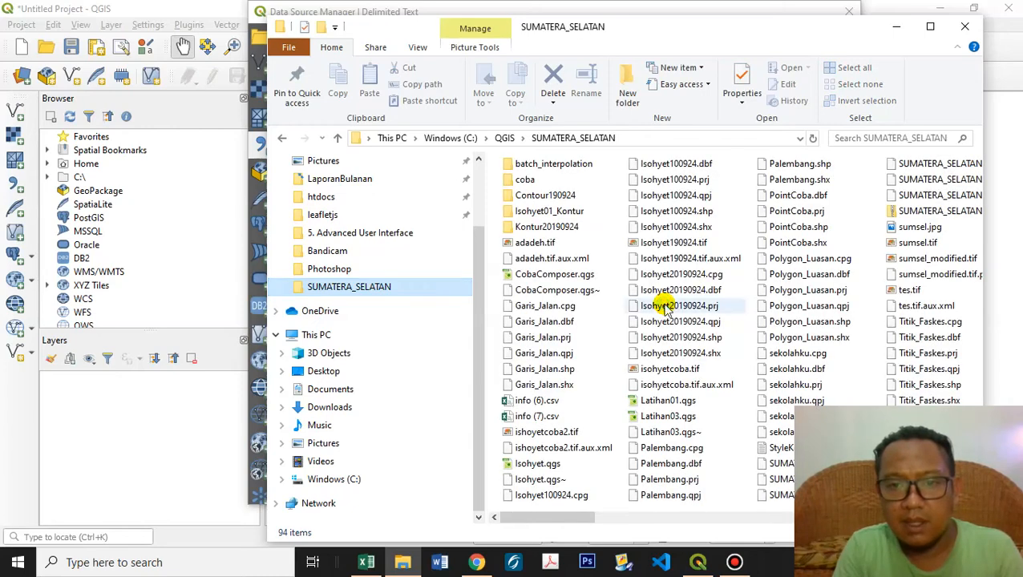
left_click_drag(585, 520, 663, 525)
left_click_drag(594, 533, 555, 536)
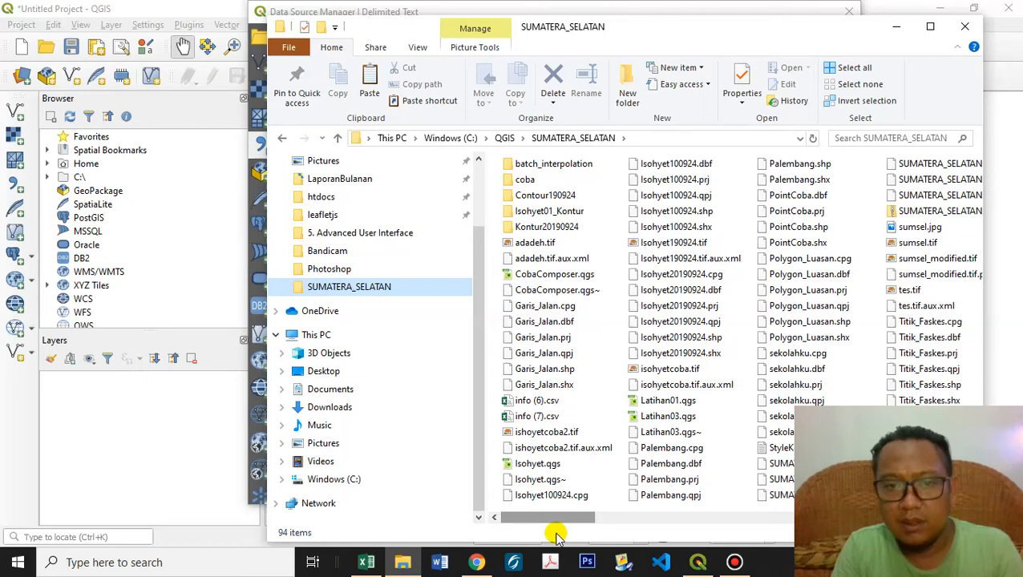
left_click(533, 414)
right_click(532, 413)
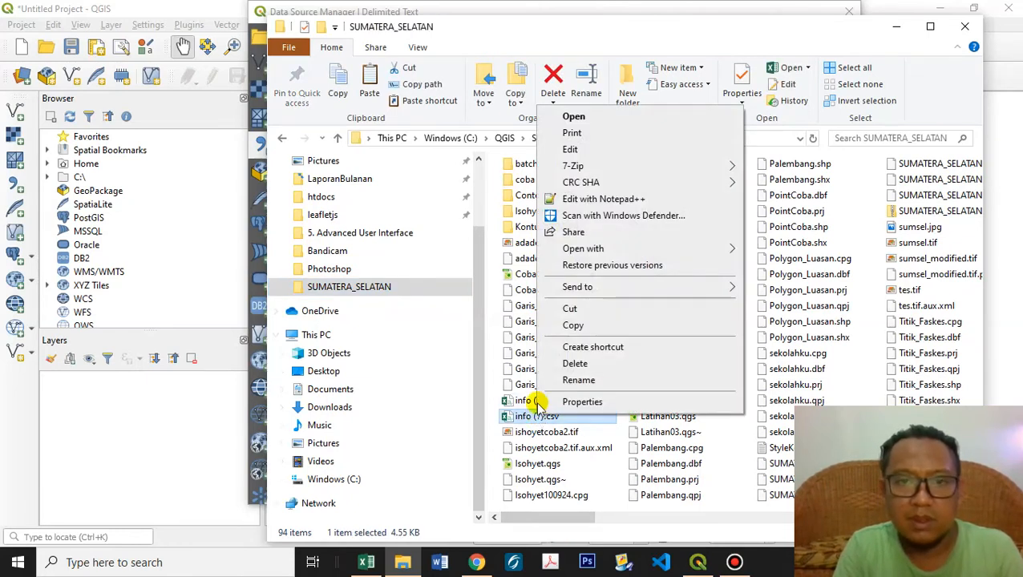
left_click(613, 117)
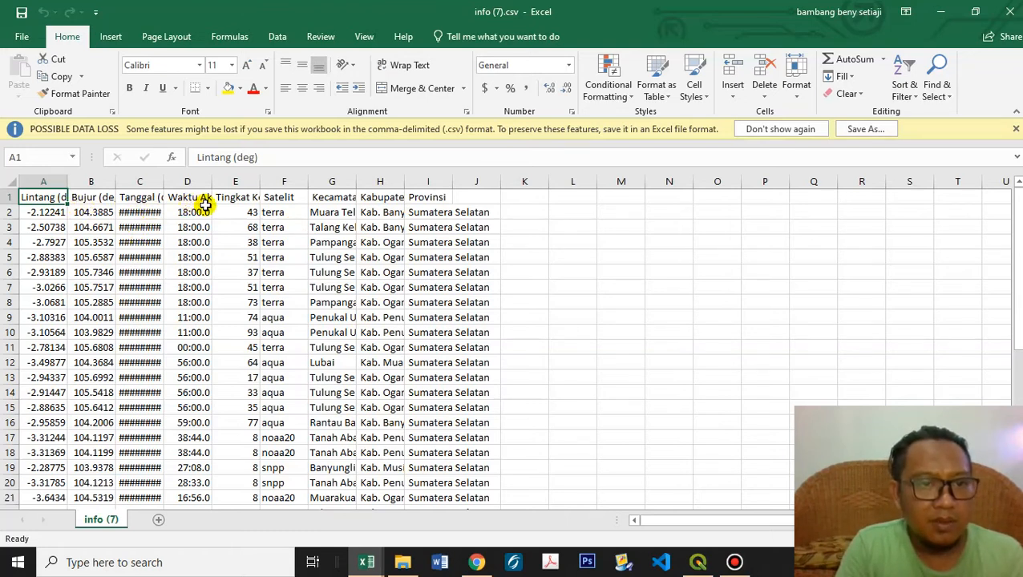
Widen the Tingkat Kepercayaan (%) and Kecamatan columns to read their contents, and switch back to QGIS
left_click_drag(261, 182, 368, 176)
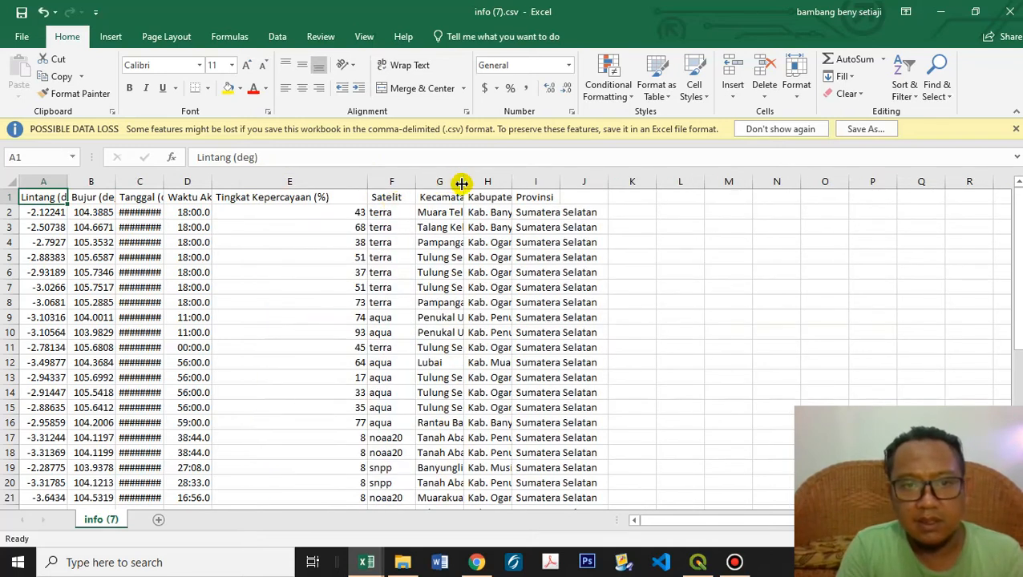
left_click_drag(464, 182, 505, 183)
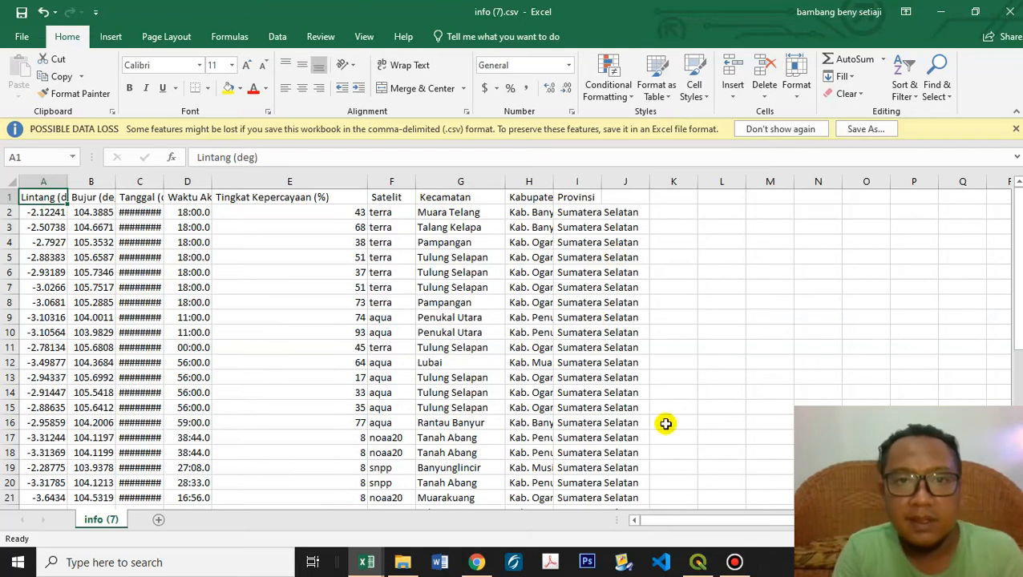
left_click(491, 561)
left_click(697, 563)
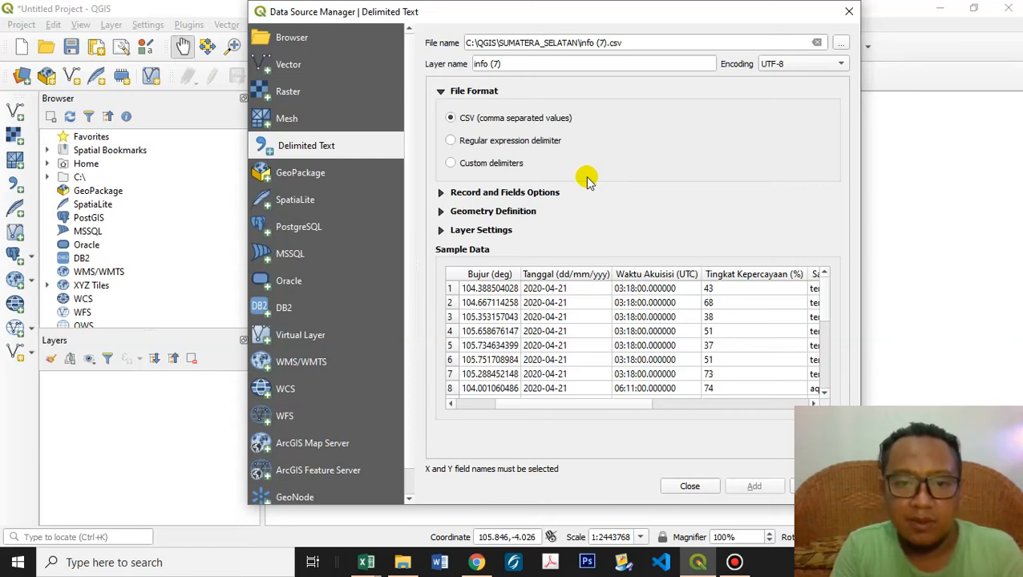
Return to the SUMATERA_SELATAN folder and open info (7).csv in Notepad to view its raw text
left_click(407, 562)
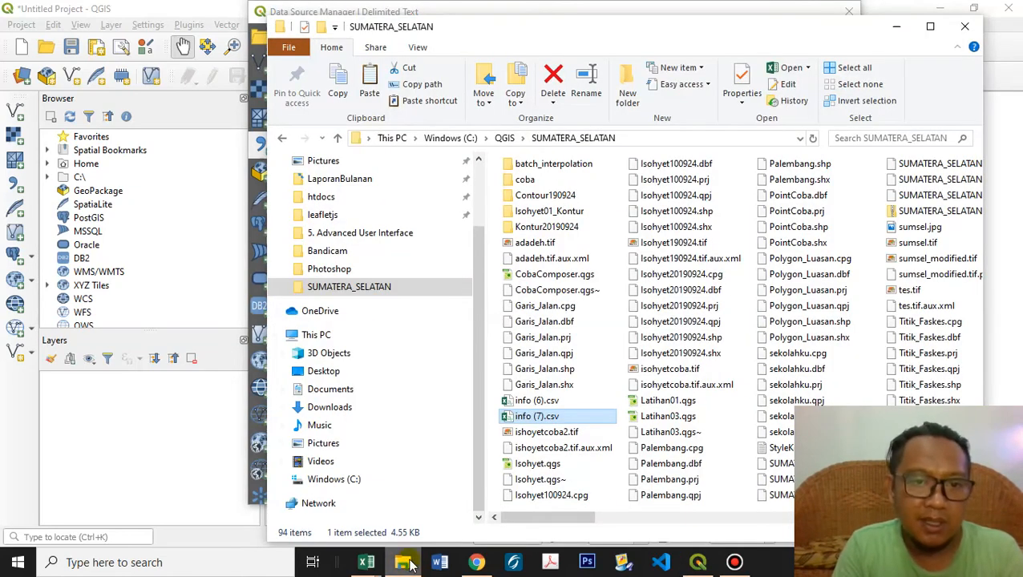
double_click(547, 418)
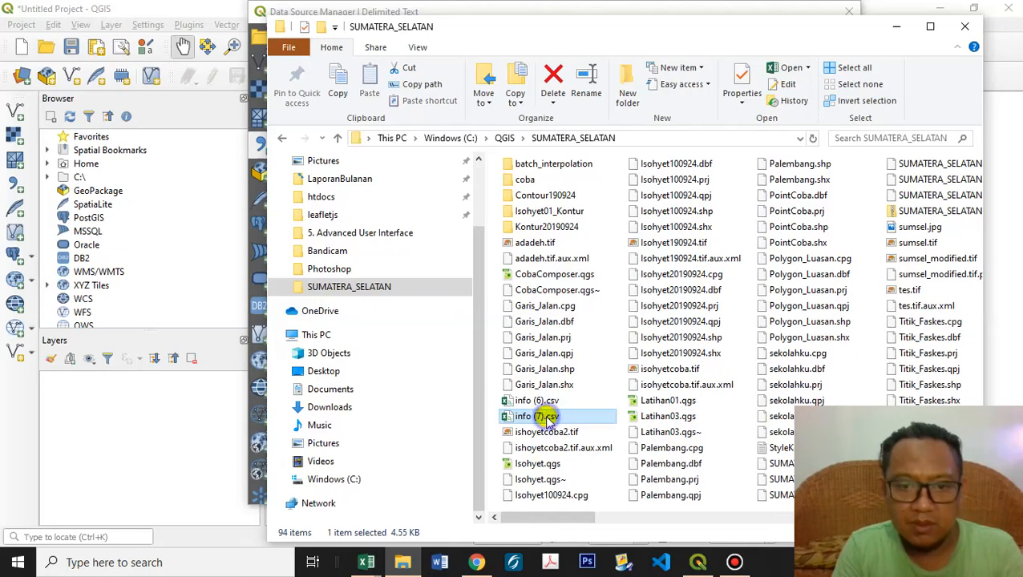
right_click(547, 417)
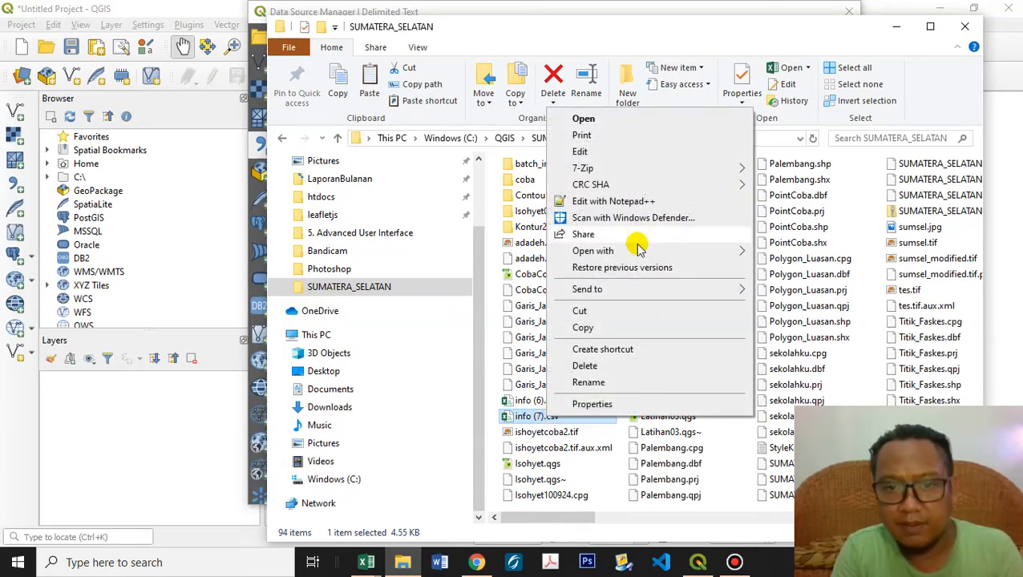
mouse_move(639, 251)
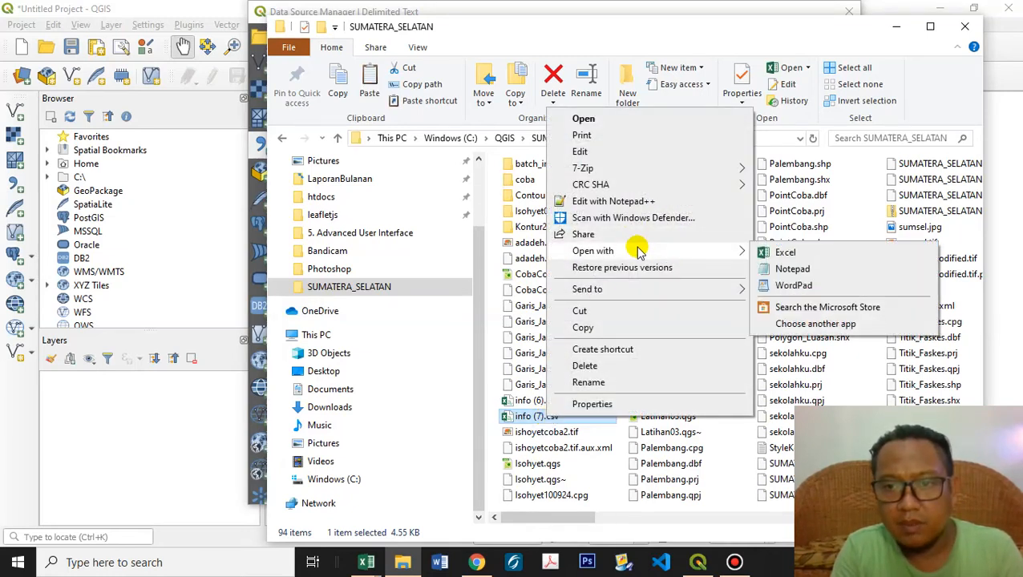
left_click(788, 268)
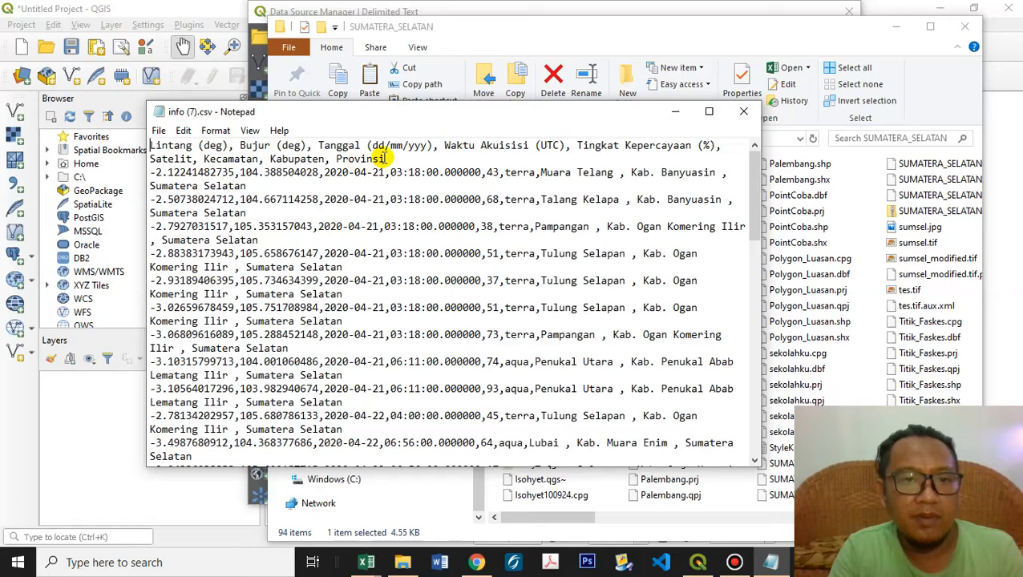
Highlight the header line of the raw text, minimise Notepad, and return to the first sample data columns in QGIS
left_click_drag(384, 158, 149, 146)
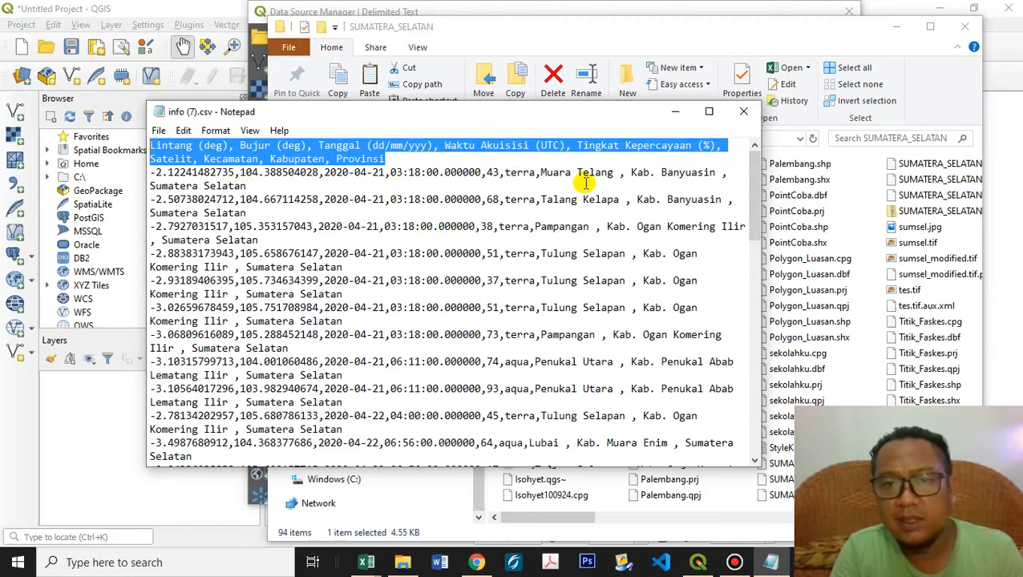
left_click(673, 113)
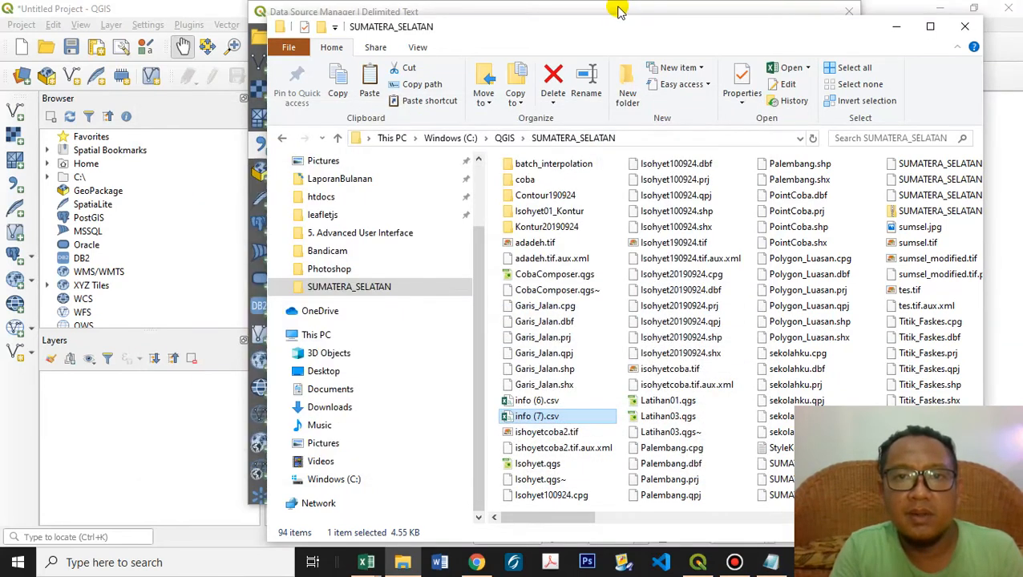
left_click(617, 10)
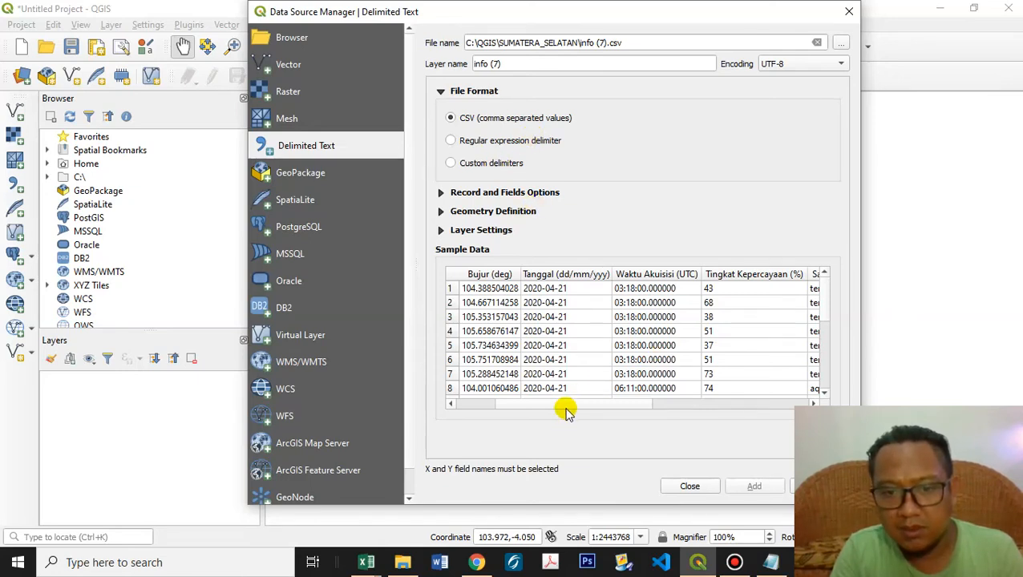
left_click_drag(566, 409, 493, 422)
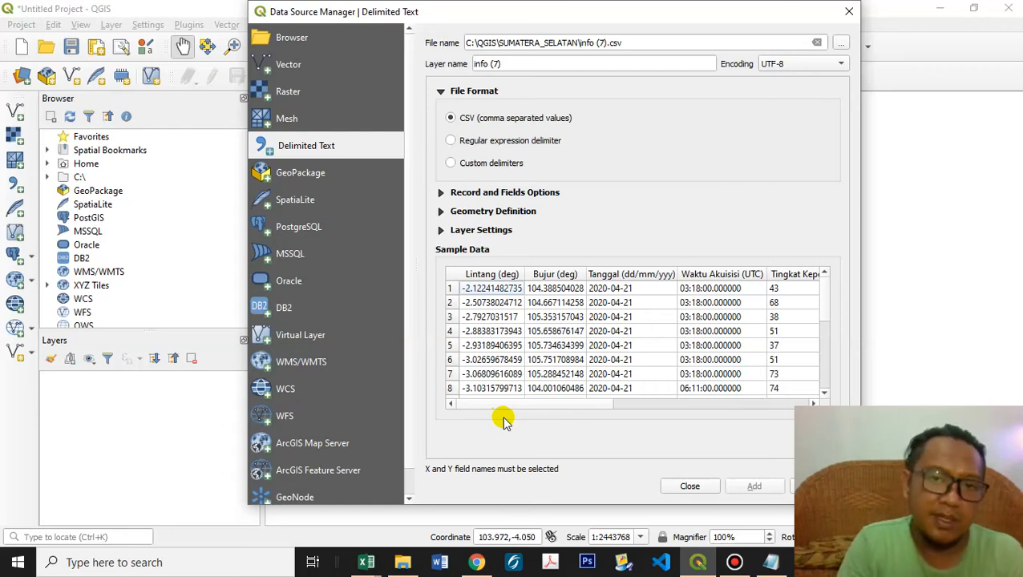
Try Tab and Colon as custom delimiters alongside Comma, and restore the CSV (comma separated values) format
left_click(511, 164)
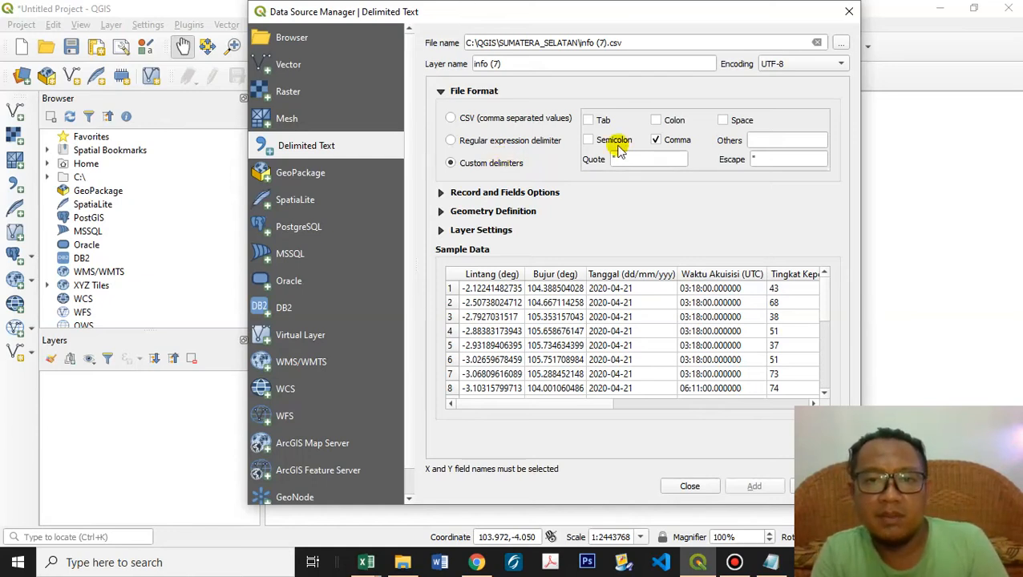
left_click(656, 142)
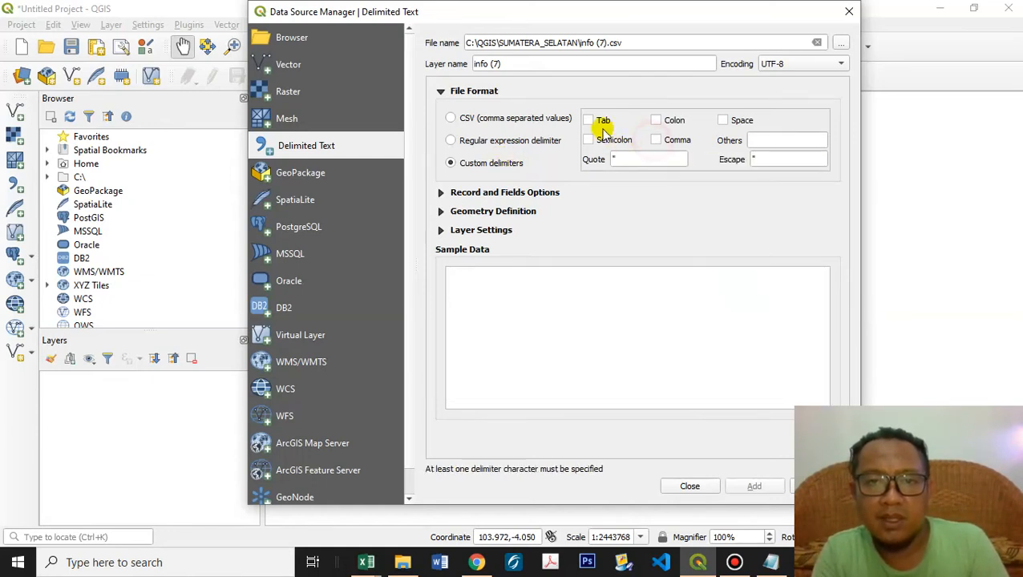
left_click(601, 121)
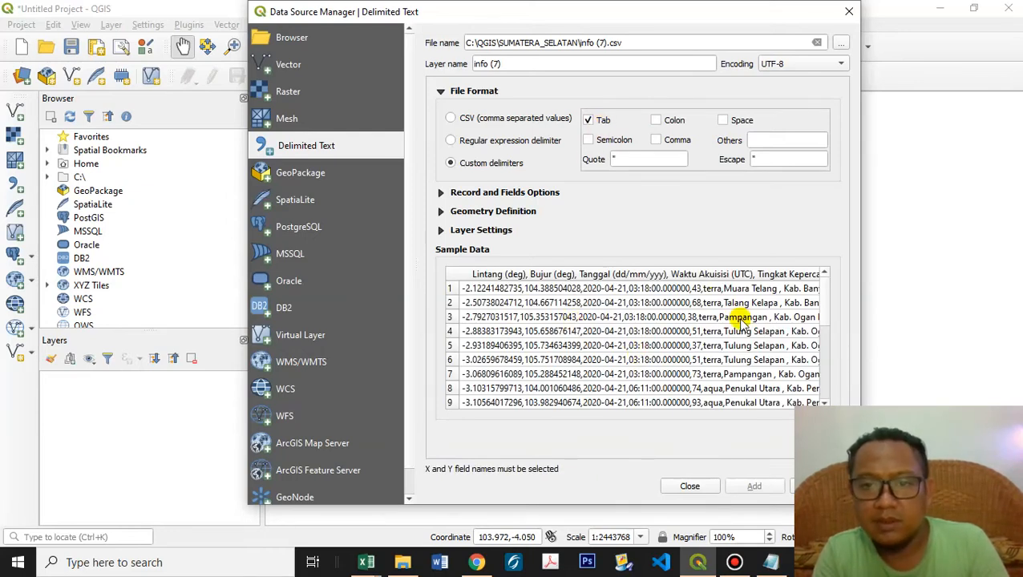
left_click(674, 149)
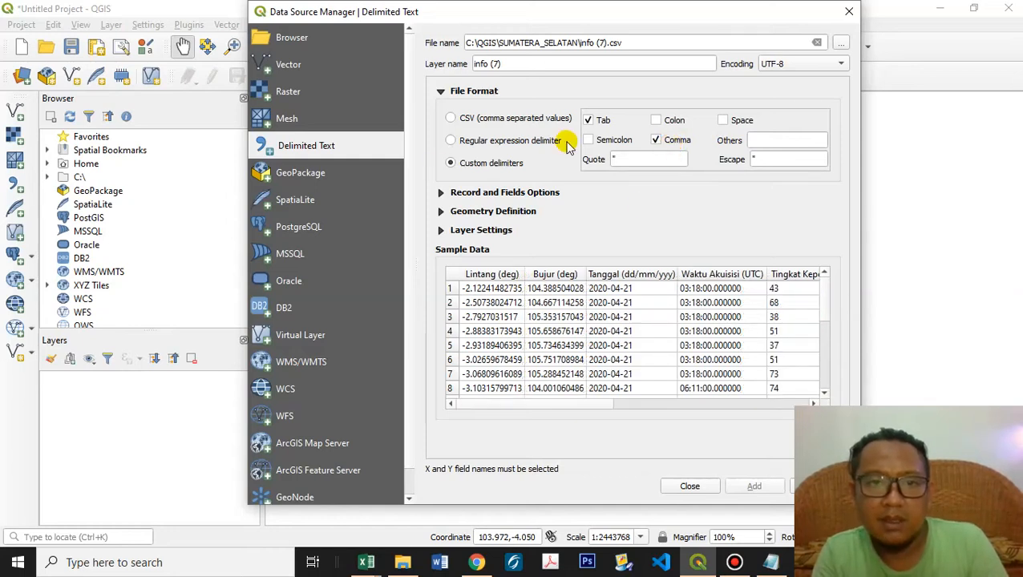
left_click(588, 119)
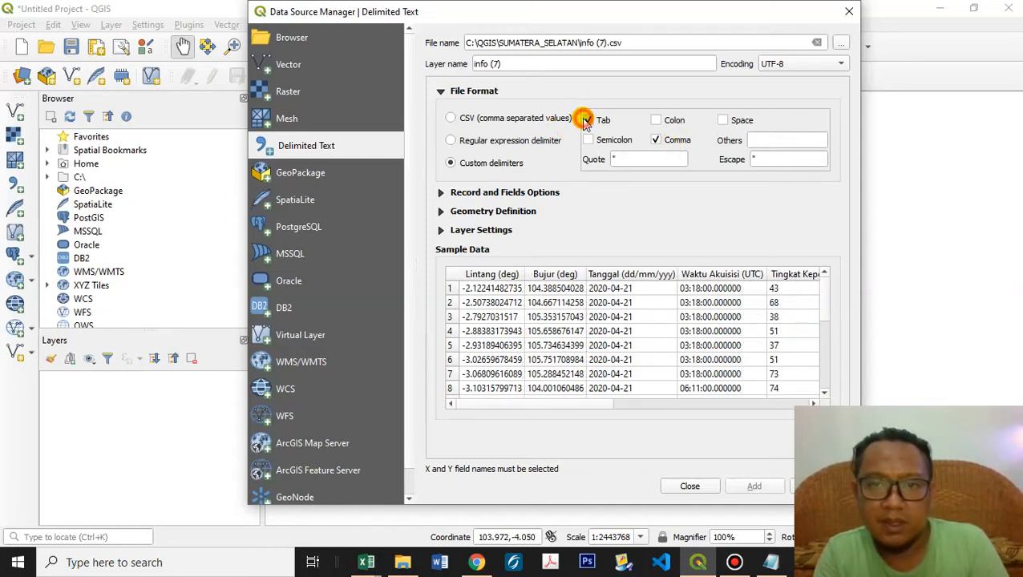
left_click(657, 122)
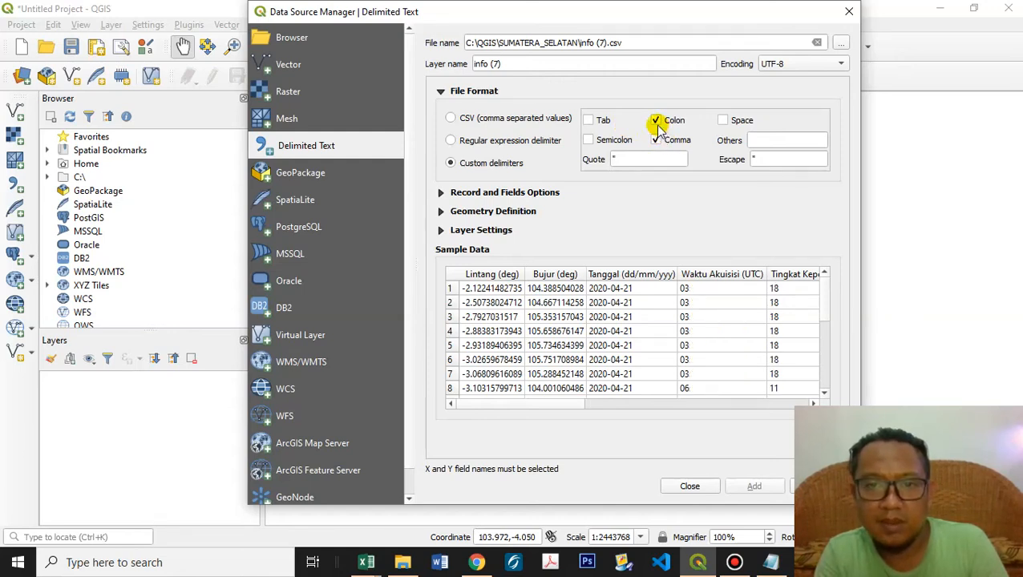
left_click(657, 122)
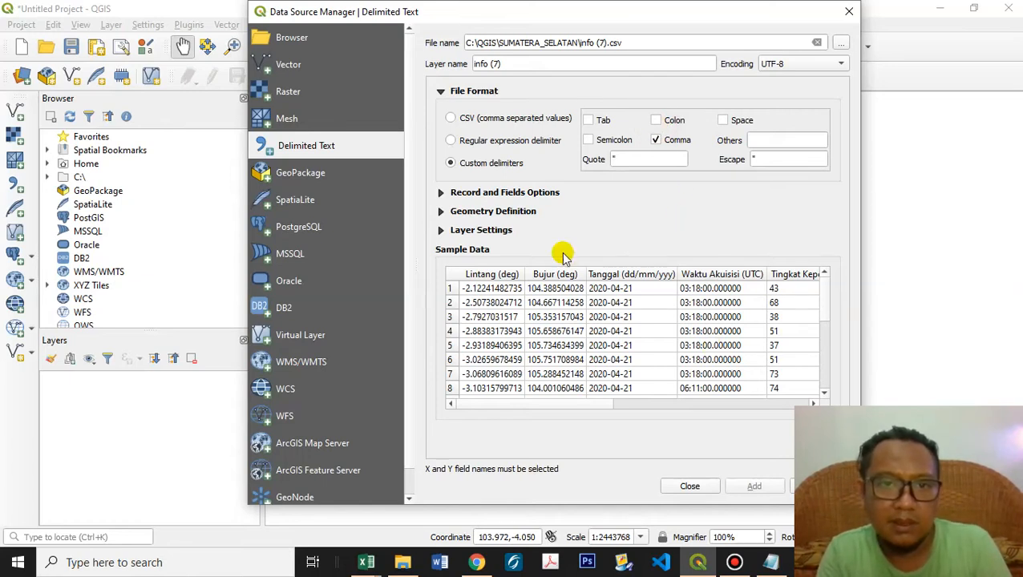
left_click(451, 118)
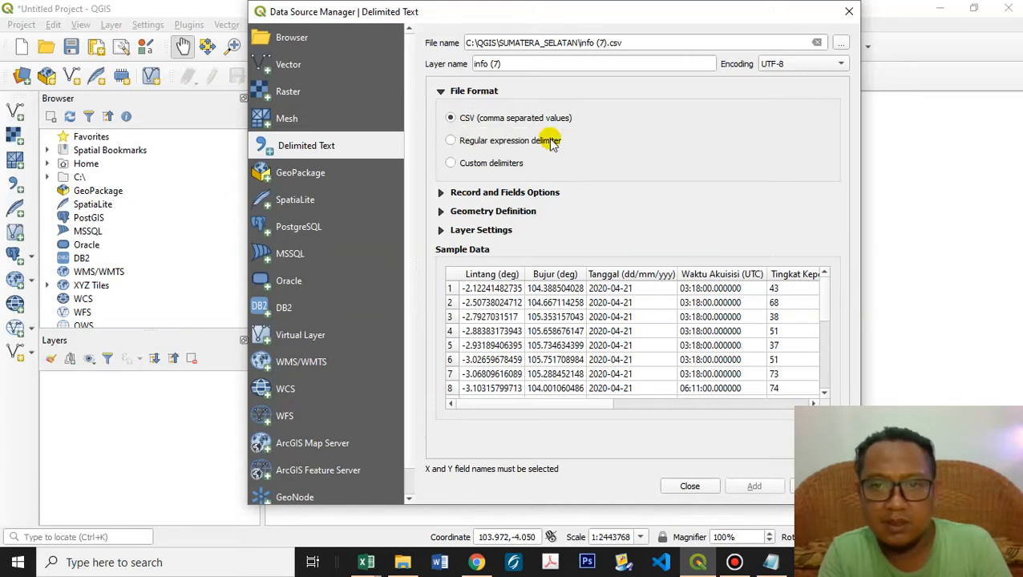
Review the remaining sample data columns and expand the Record and Fields Options section
left_click(662, 405)
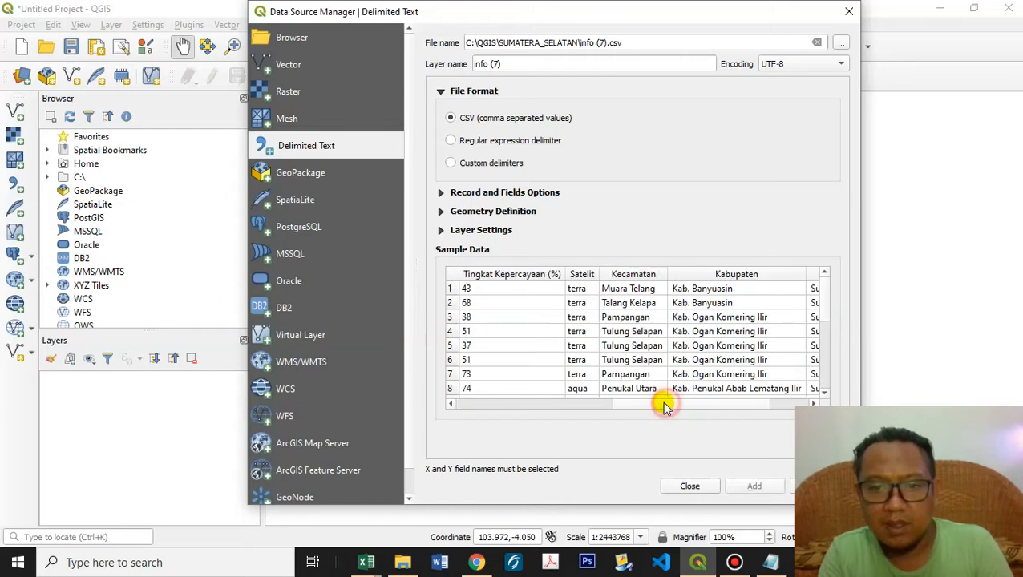
left_click_drag(621, 401, 483, 409)
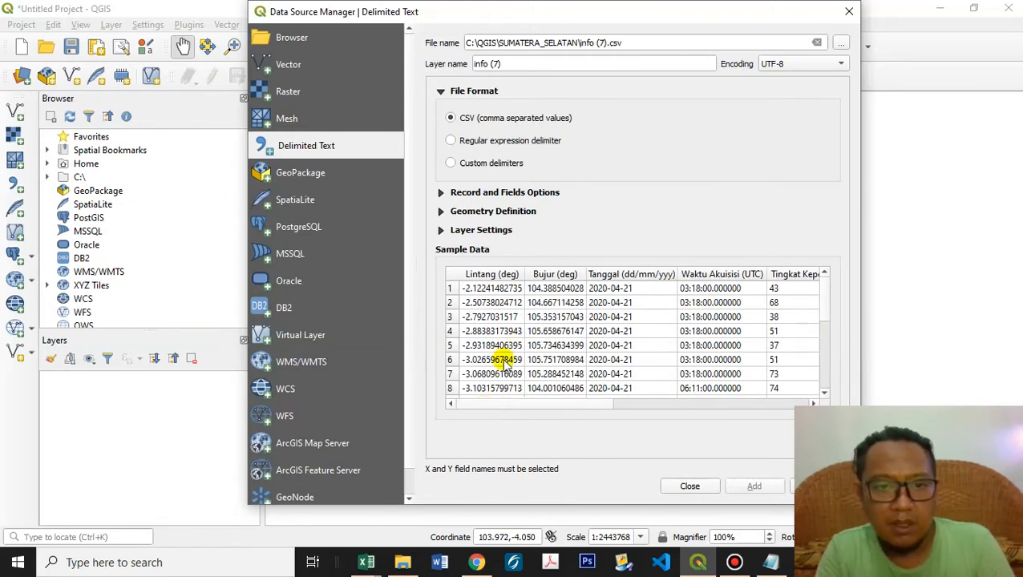
left_click(440, 193)
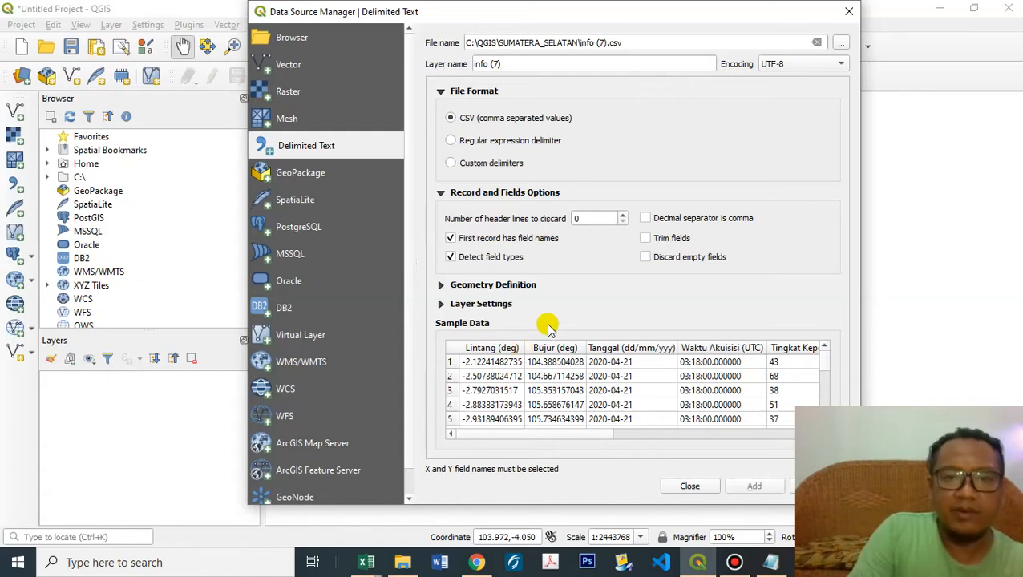
Define the point coordinates in the Geometry Definition, with Bujur (deg) as X field and Lintang (deg) as Y field
left_click(442, 285)
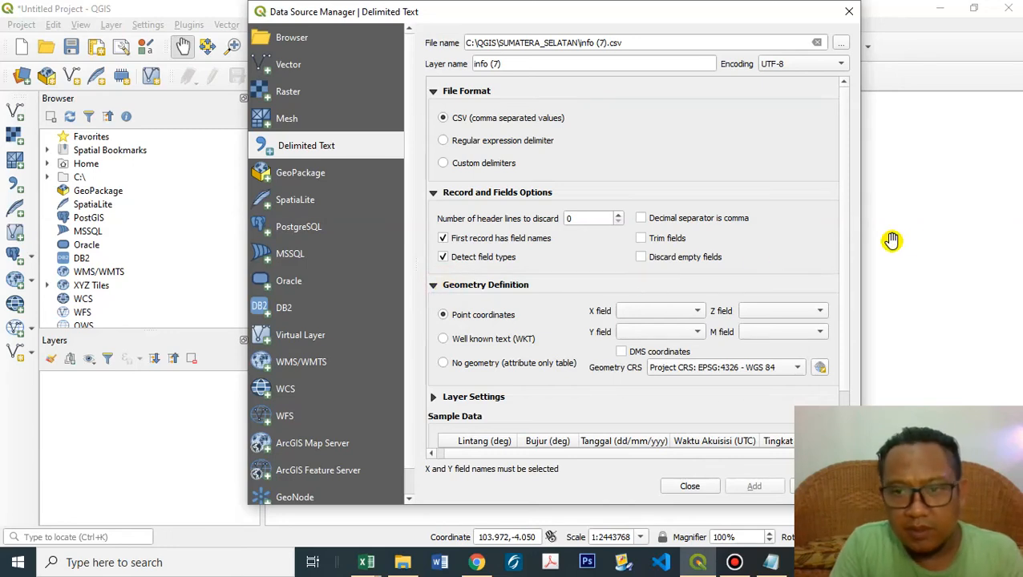
left_click_drag(844, 263, 853, 345)
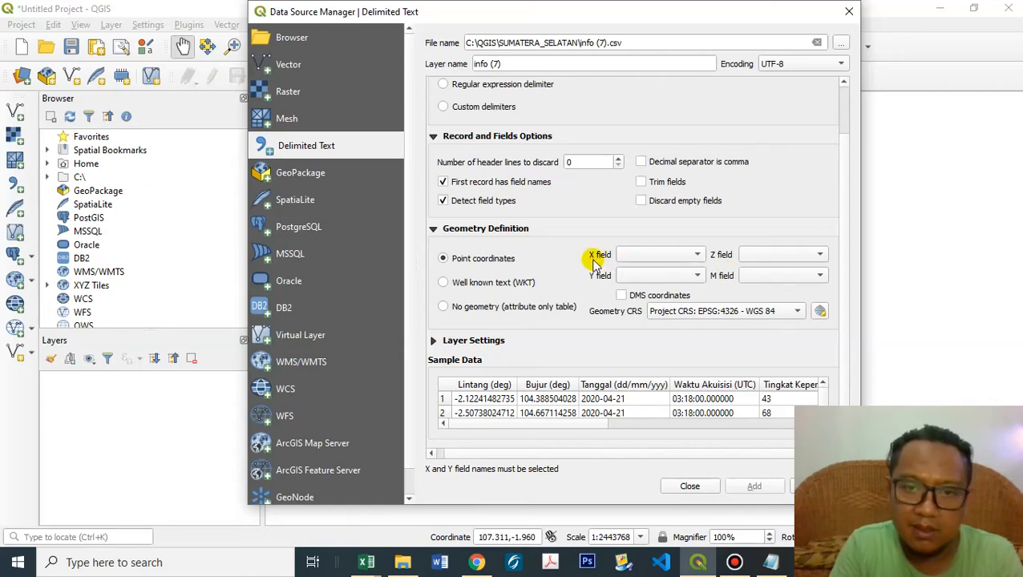
left_click(640, 255)
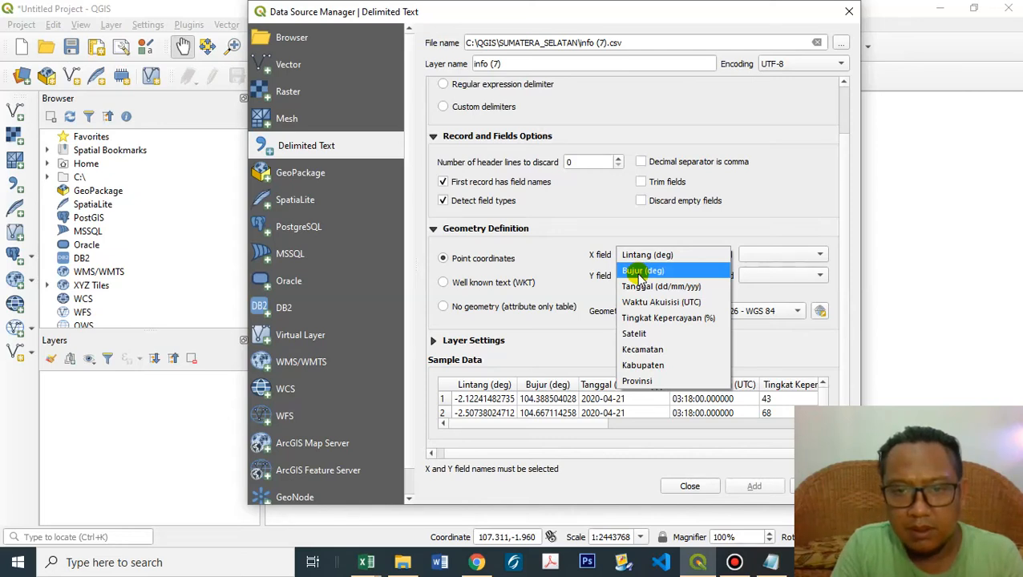
left_click(642, 271)
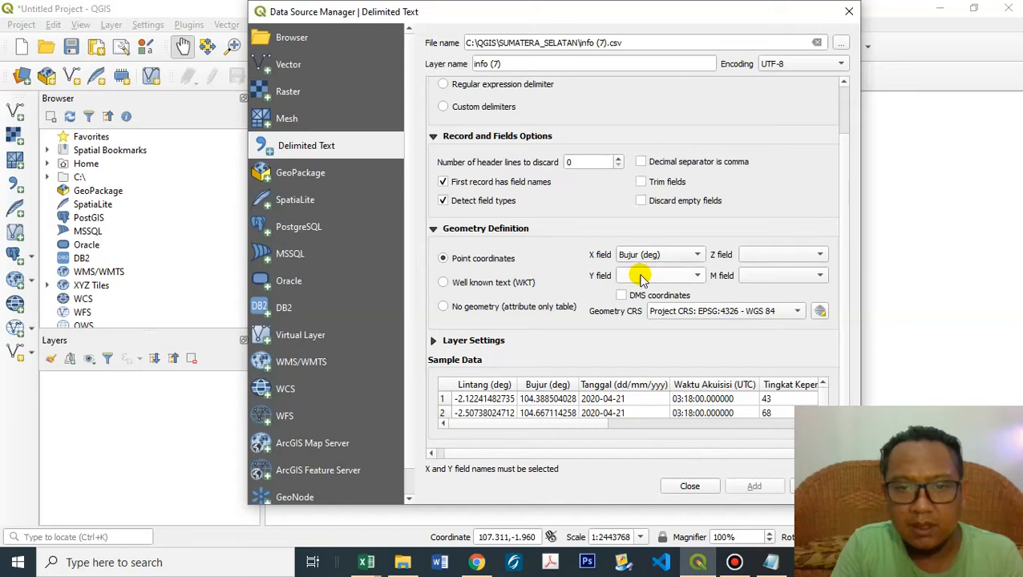
left_click(643, 276)
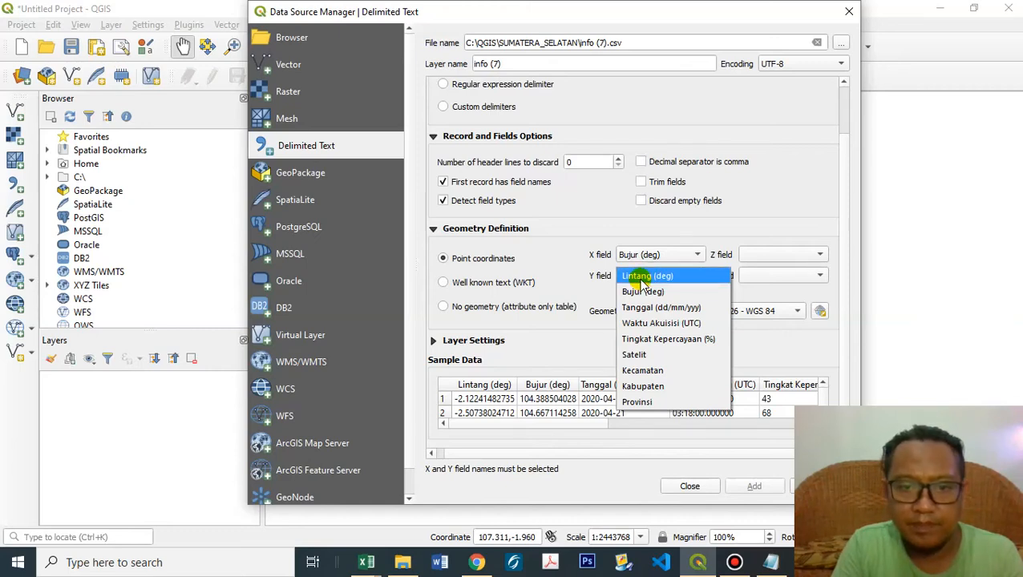
left_click(642, 277)
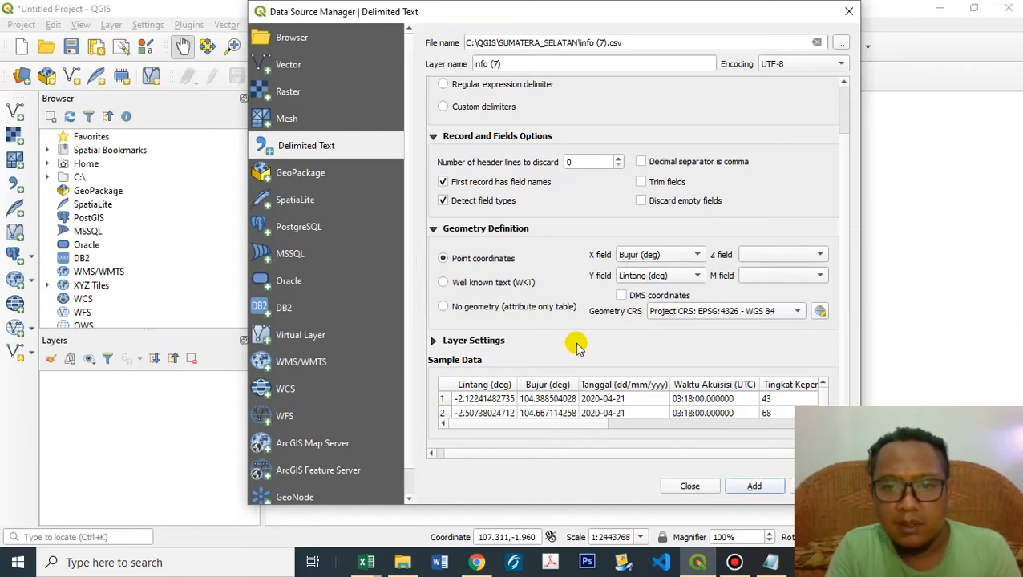
Try invalid projection as the geometry CRS and restore Project CRS: EPSG:4326 - WGS 84
left_click(757, 312)
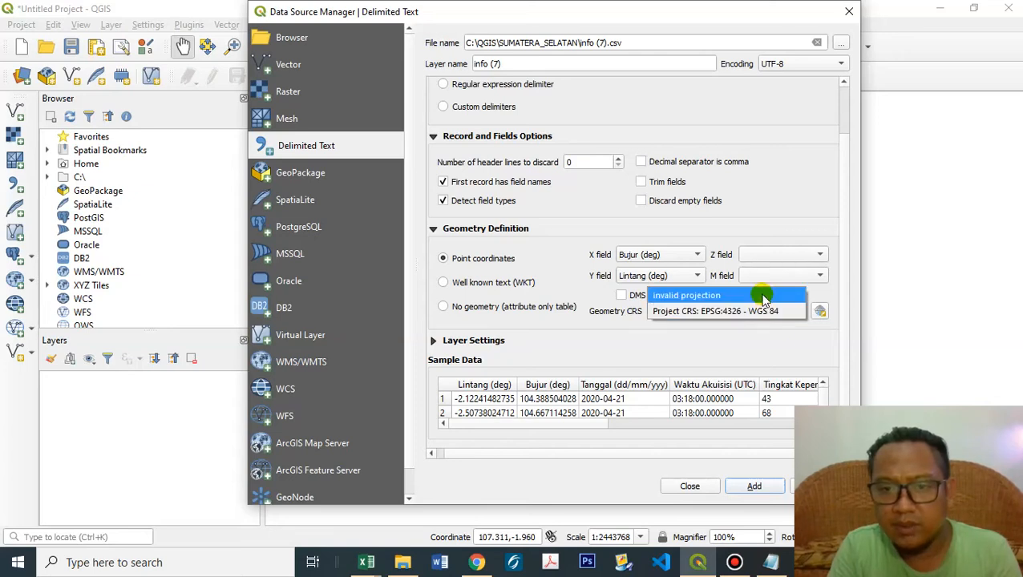
left_click(762, 296)
left_click(760, 315)
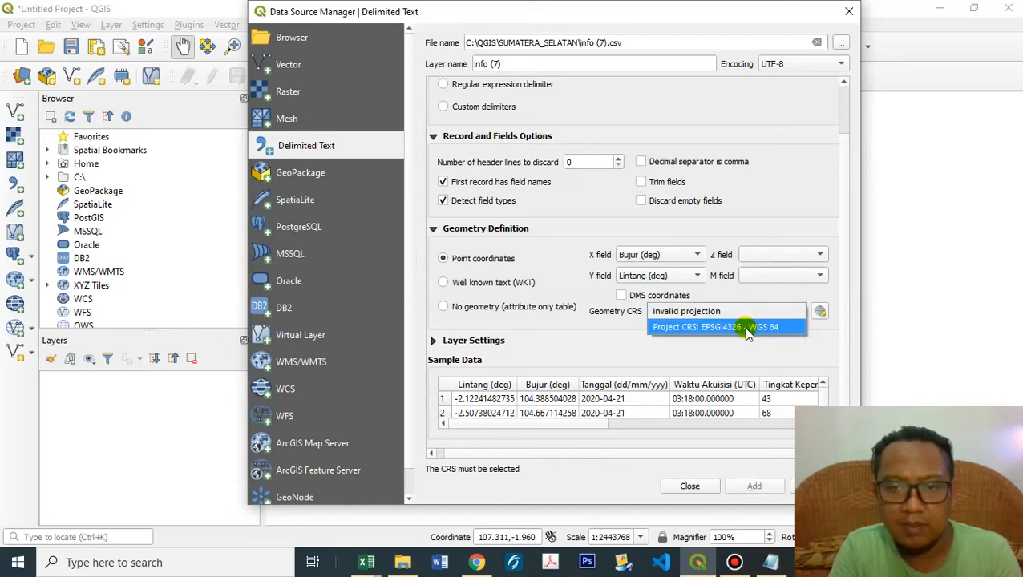
left_click(746, 329)
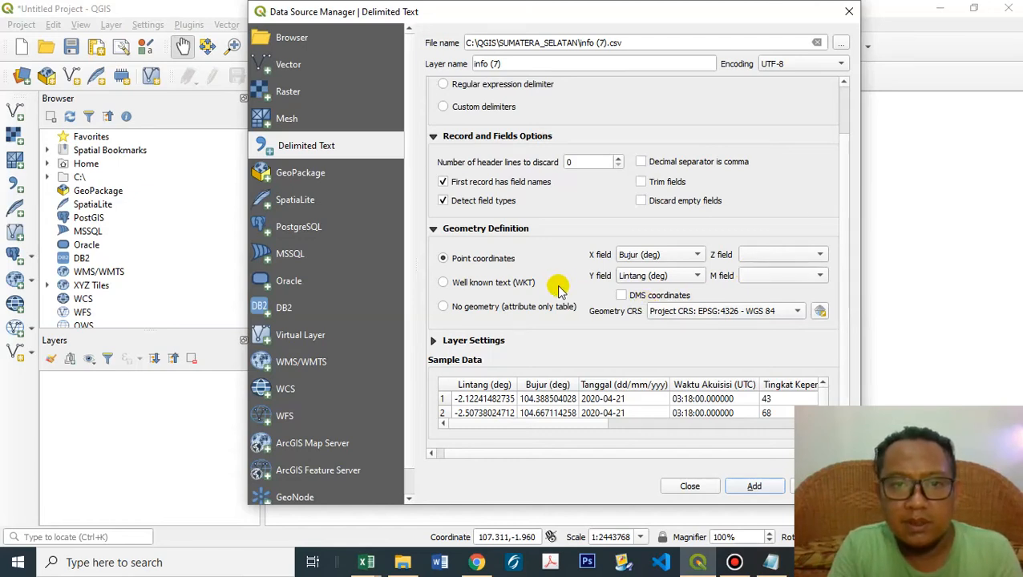
Add the info (7) points to the map, close the Data Source Manager, and check the layer's attribute table
scroll(844, 233, "up", 2)
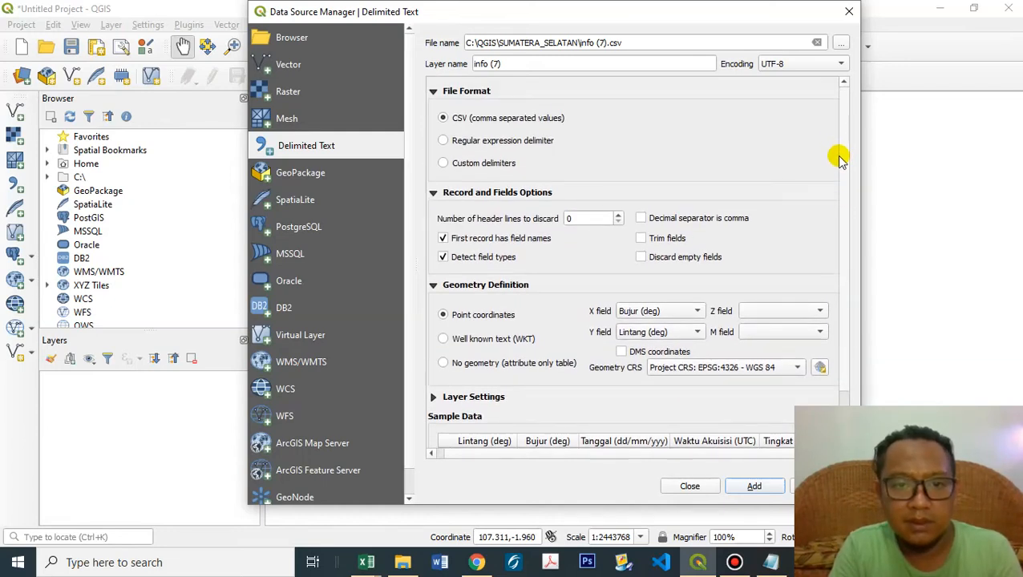
scroll(840, 269, "down", 2)
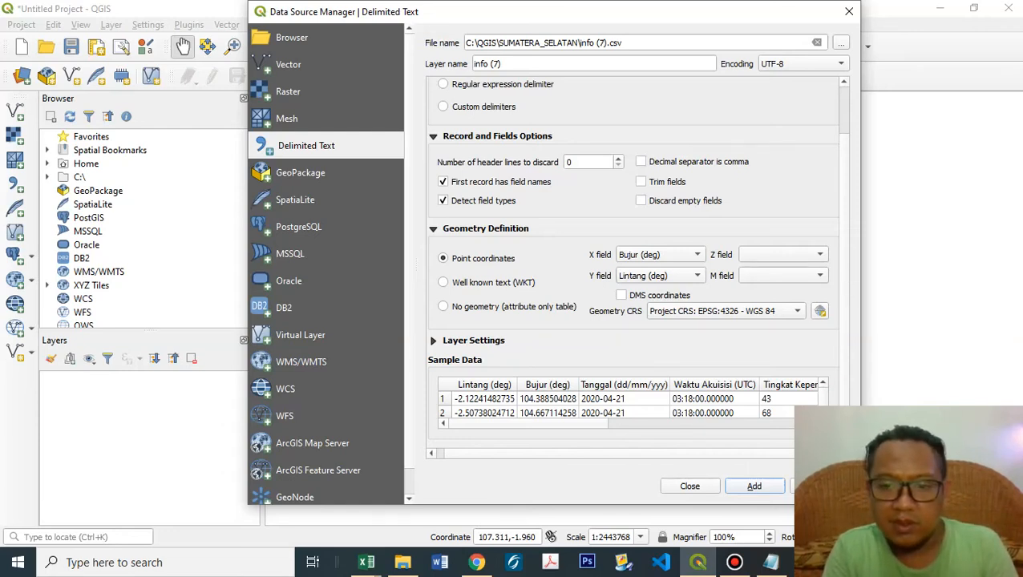
left_click(755, 488)
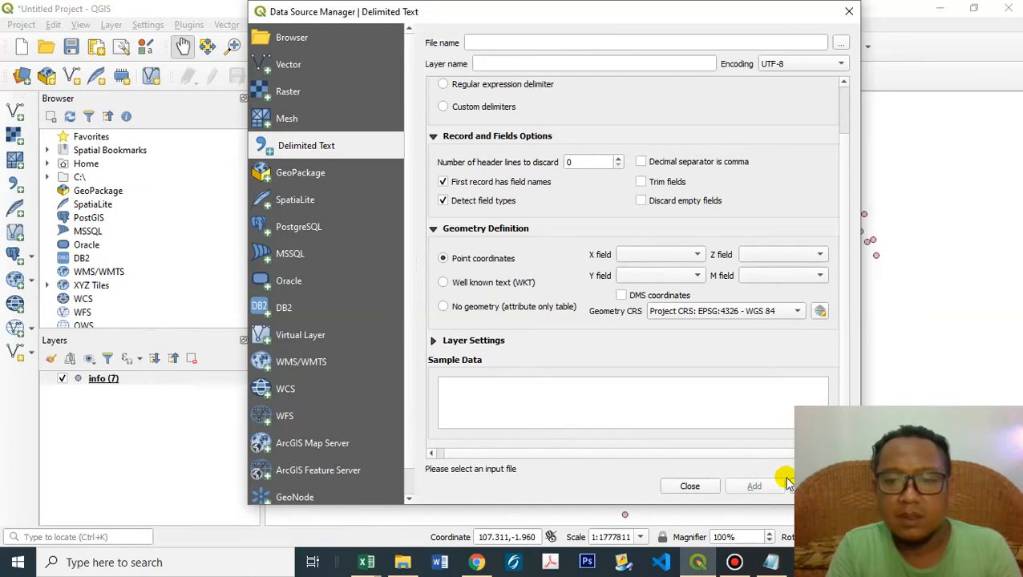
left_click(707, 486)
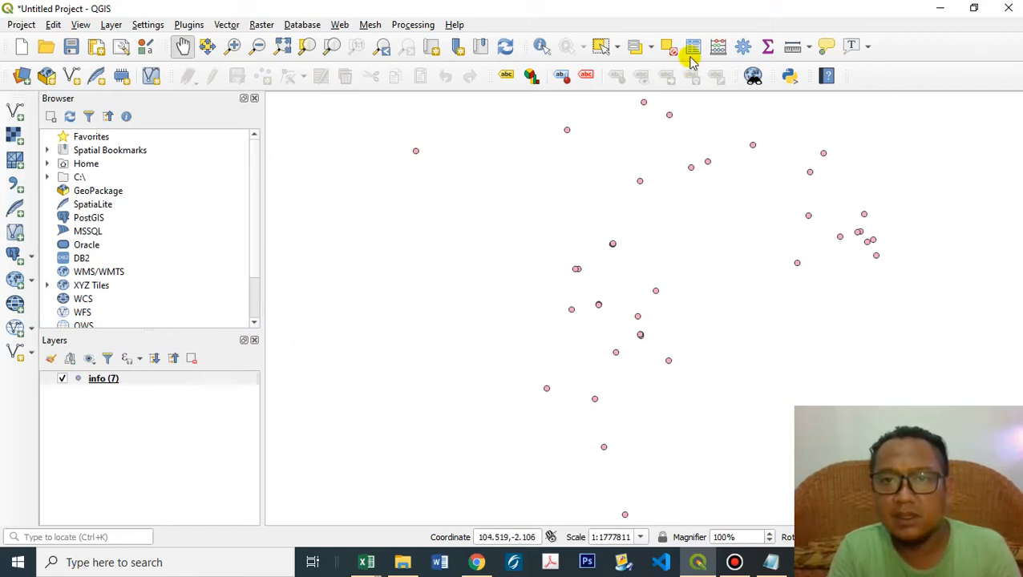
left_click(692, 52)
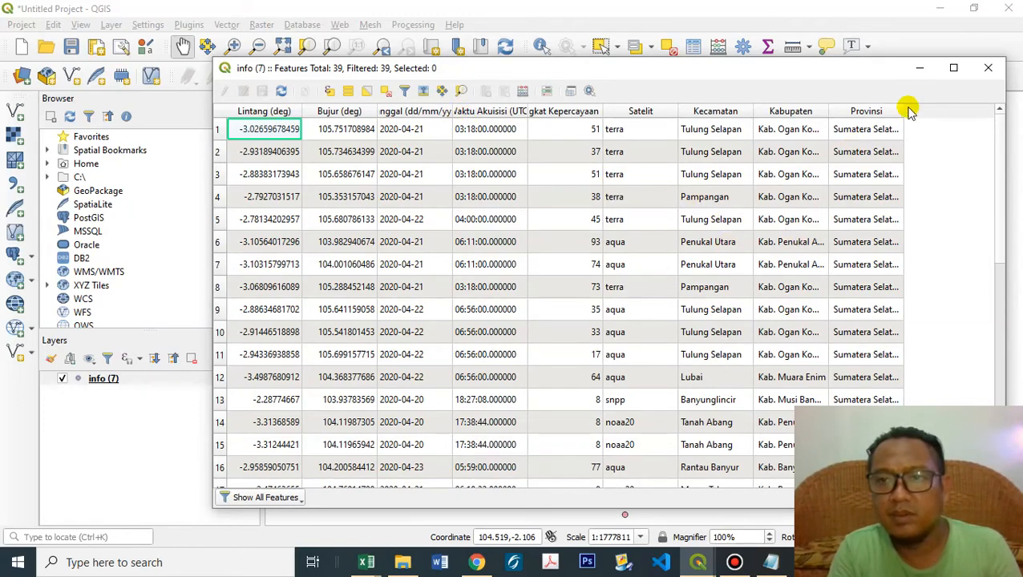
left_click(924, 68)
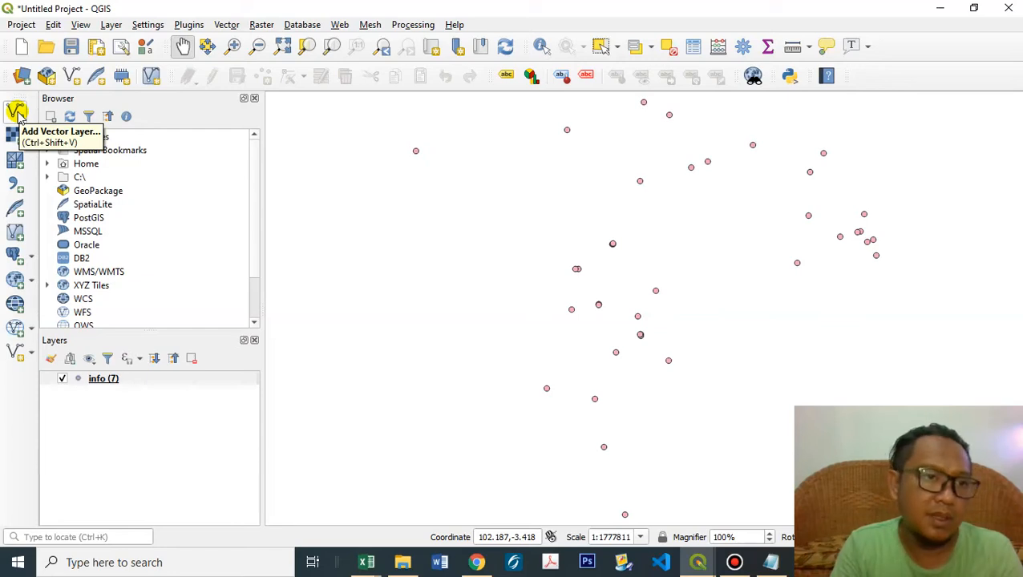
Add SUMATERA_SELATAN.shp as a vector layer and place it below the info (7) points in the layer order
left_click(17, 111)
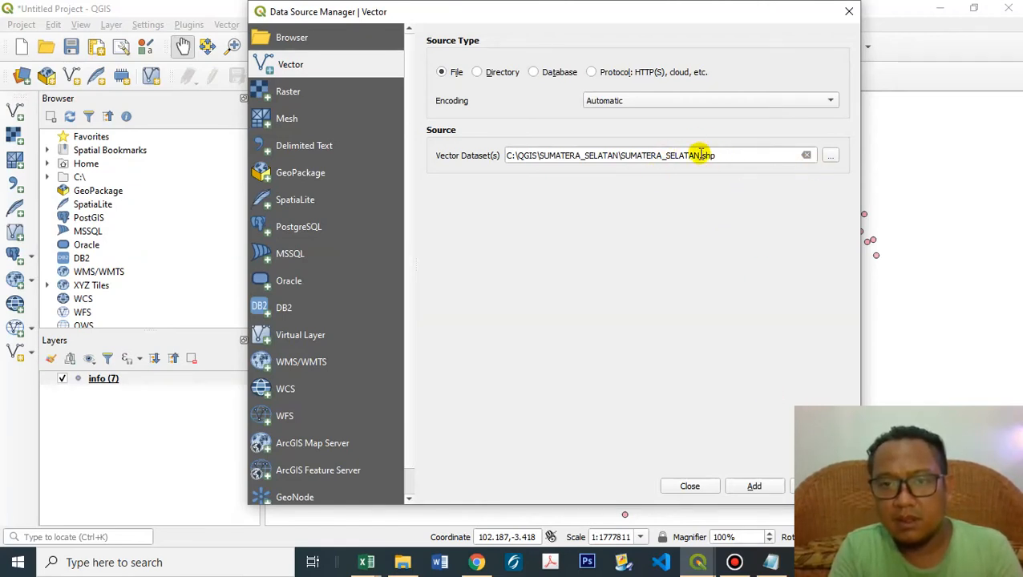
left_click(755, 485)
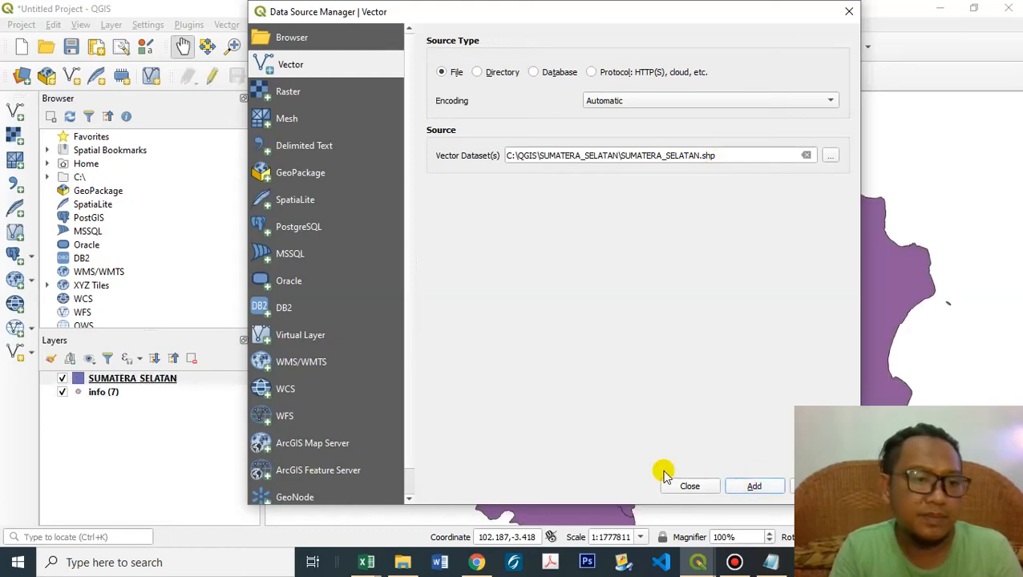
left_click(849, 11)
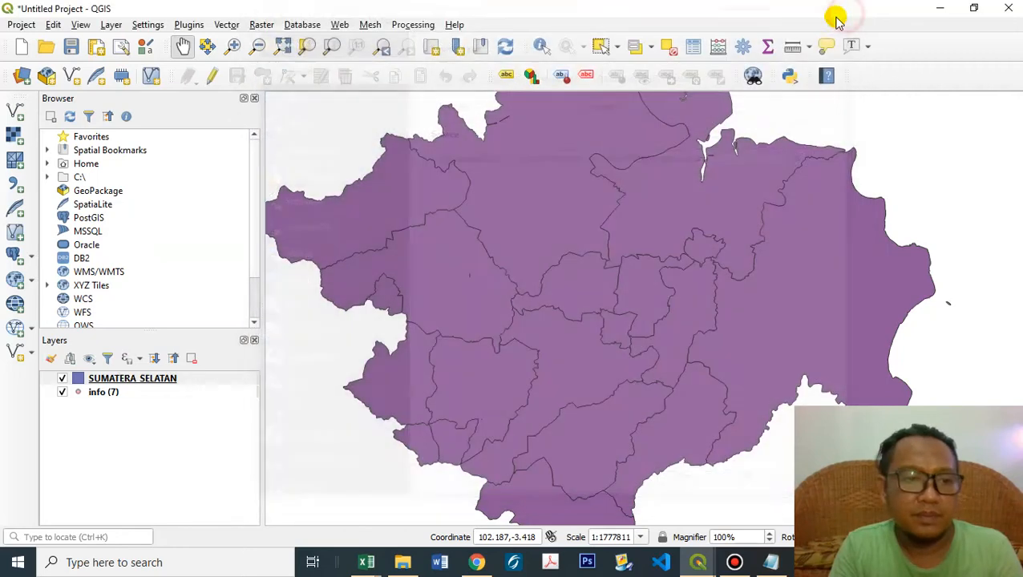
left_click(284, 48)
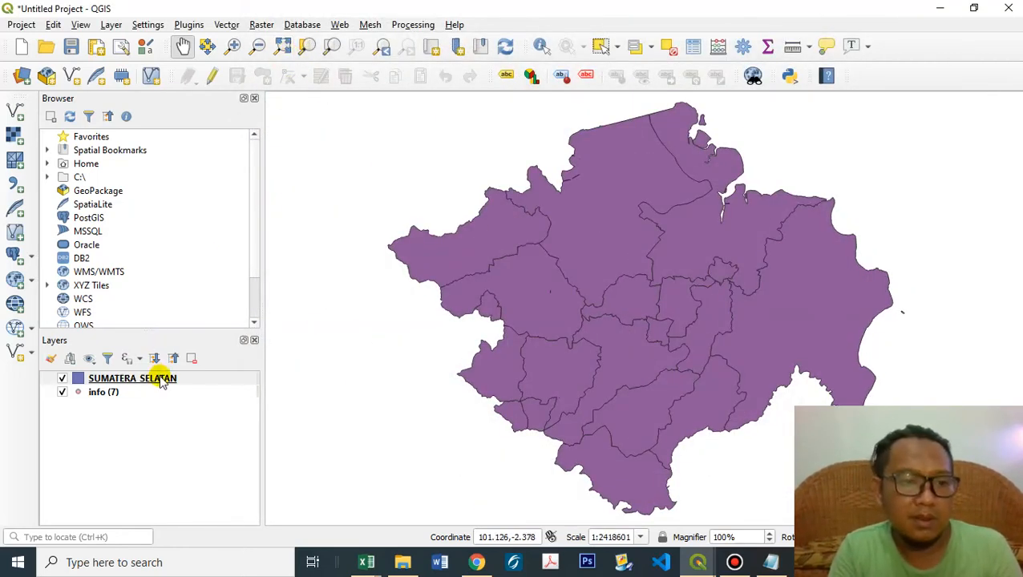
mouse_move(160, 380)
left_mouse_down()
mouse_move(161, 416)
mouse_move(156, 409)
left_mouse_up()
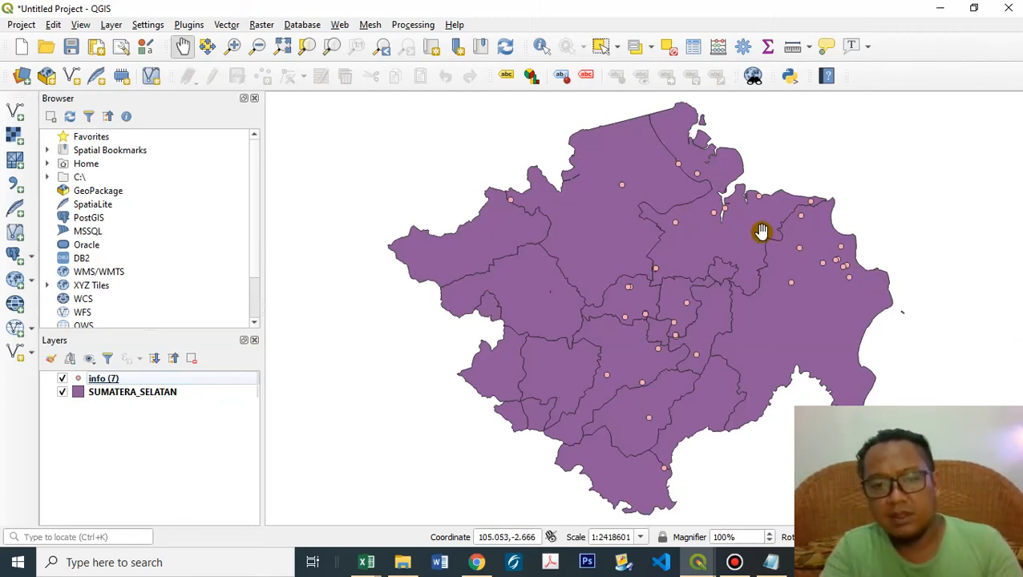
Switch to the LAPAN Fire Hotspot map in Chrome to compare the hotspot locations across South Sumatra, and return to QGIS
left_click(478, 563)
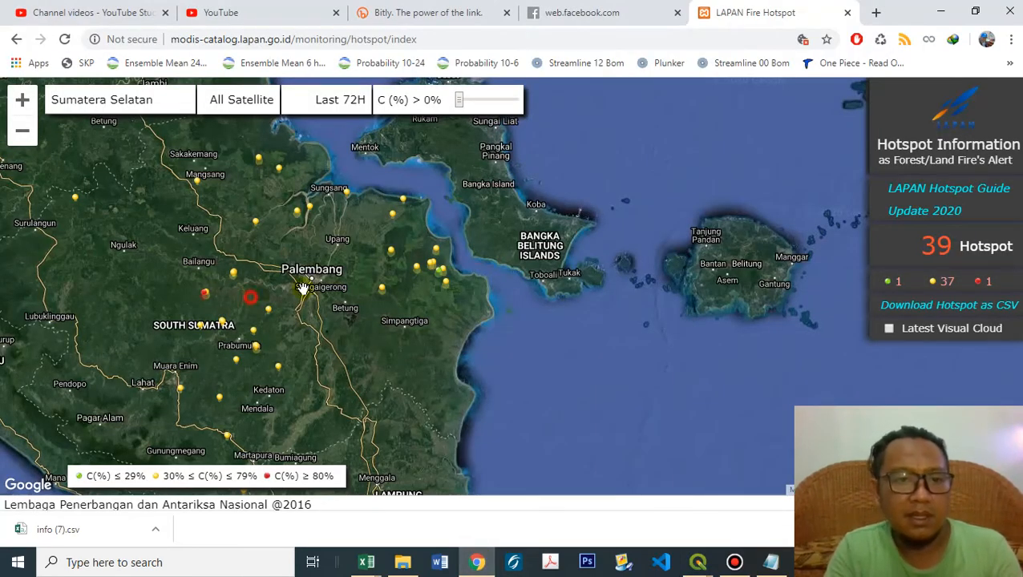
left_click_drag(303, 289, 568, 254)
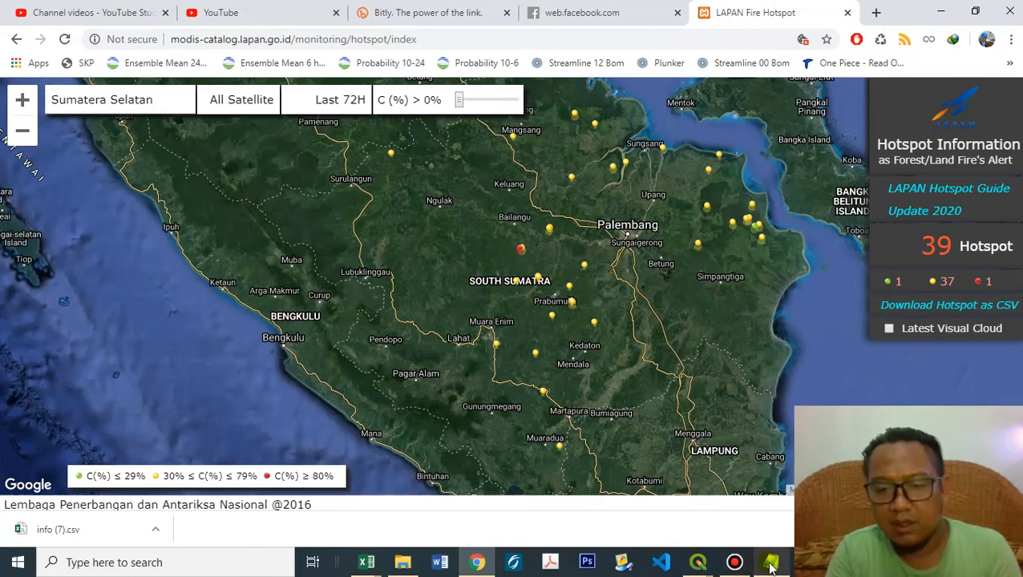
mouse_move(696, 566)
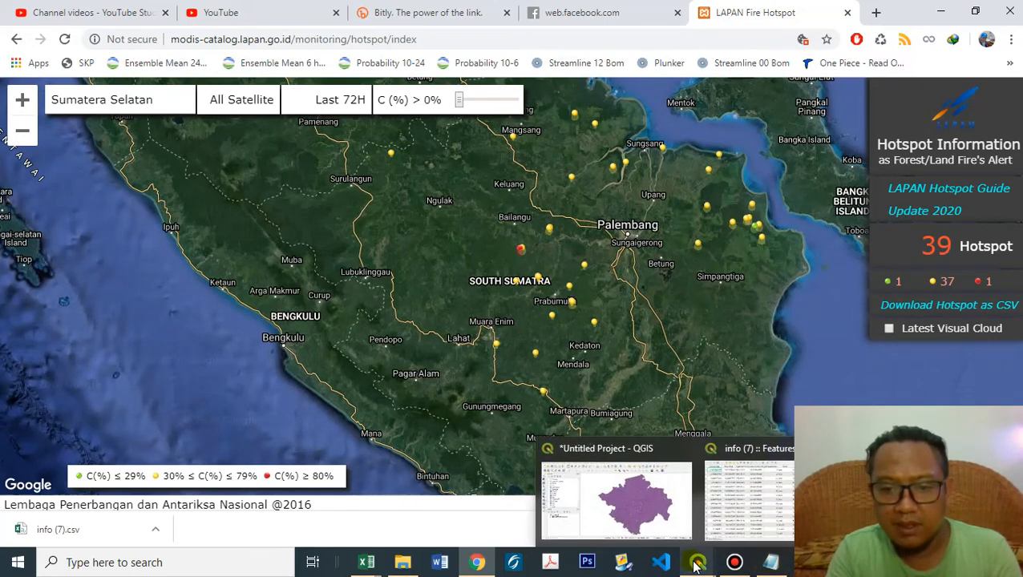
left_click(660, 528)
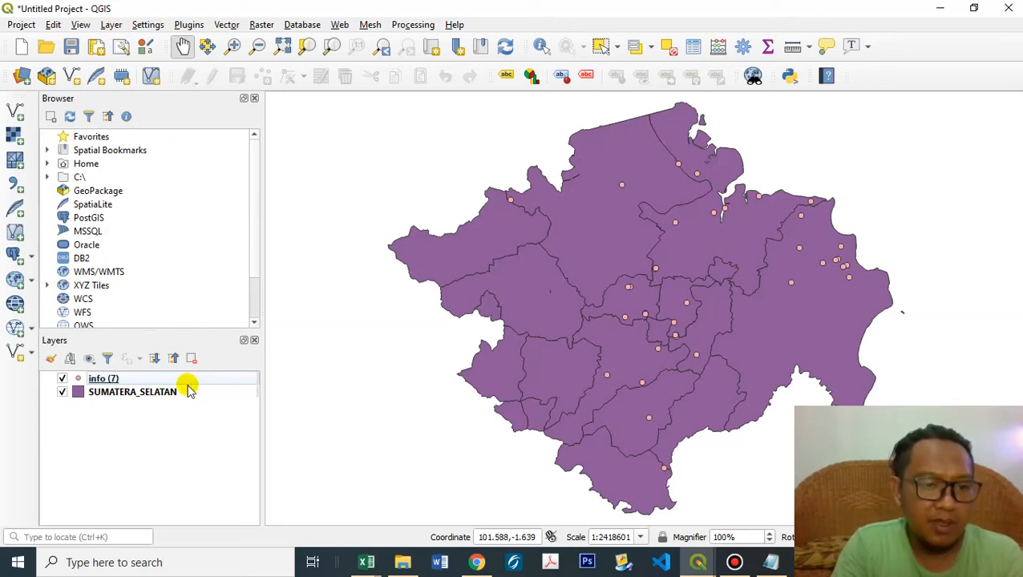
Open the layer properties of info (7) and set its labelling to Single labels
left_click(188, 383)
right_click(187, 381)
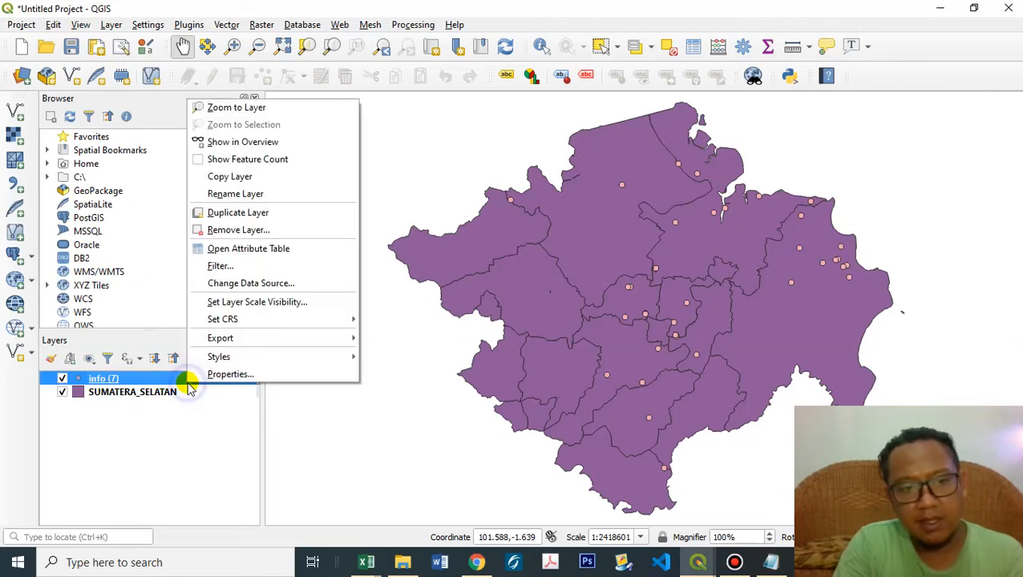
left_click(221, 376)
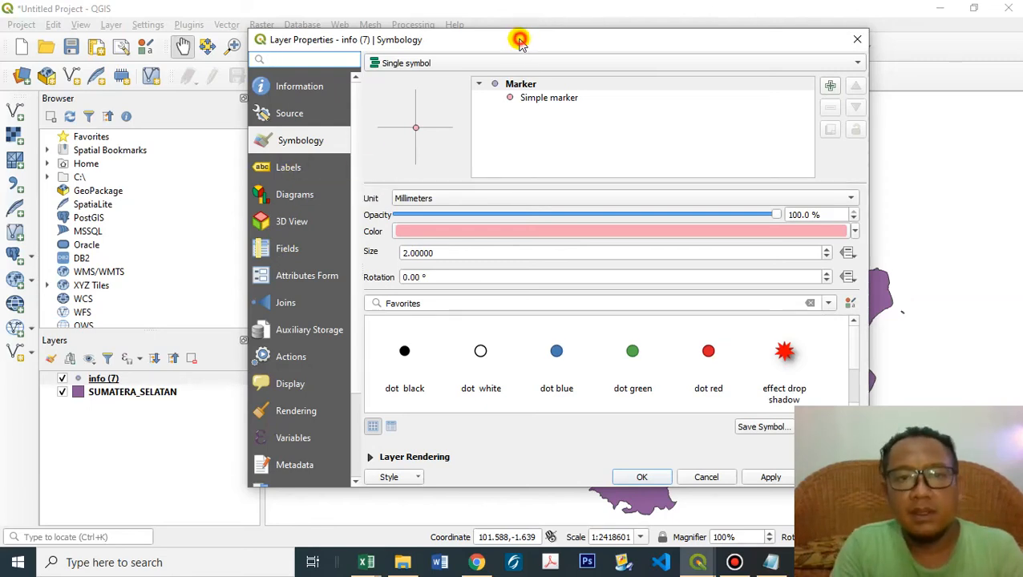
left_click_drag(520, 41, 449, 37)
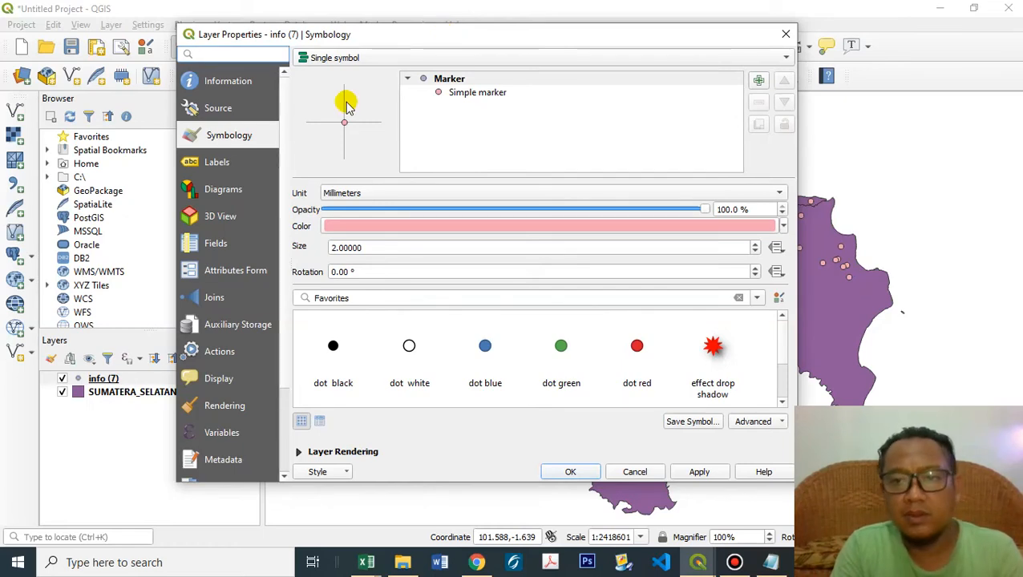
left_click(249, 163)
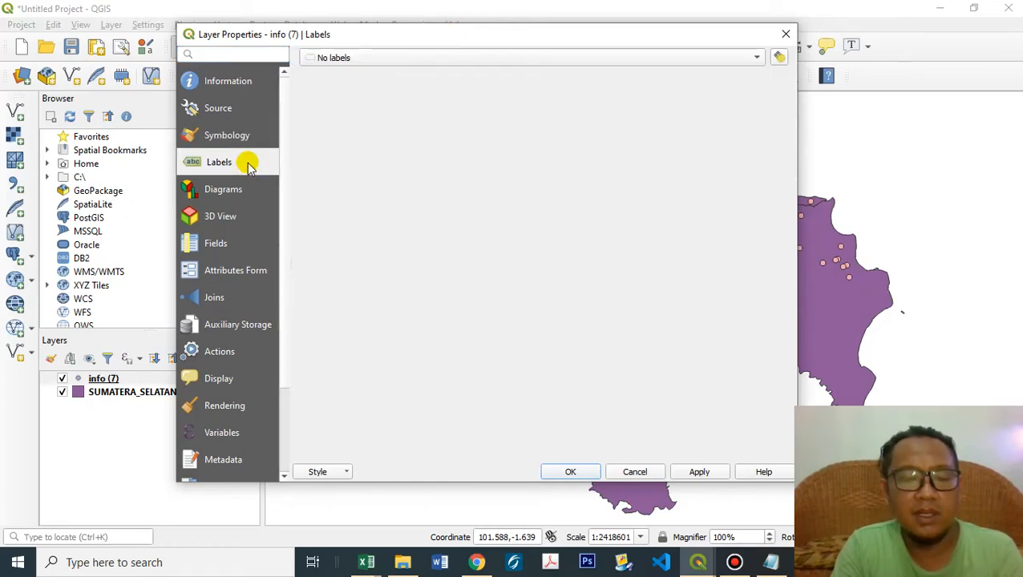
left_click(409, 65)
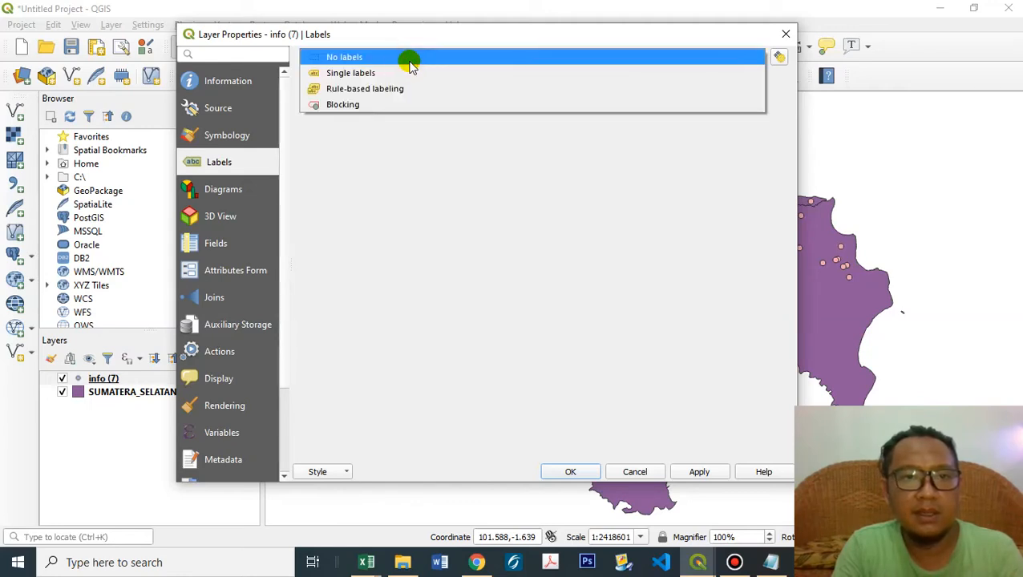
left_click(410, 65)
left_click(455, 64)
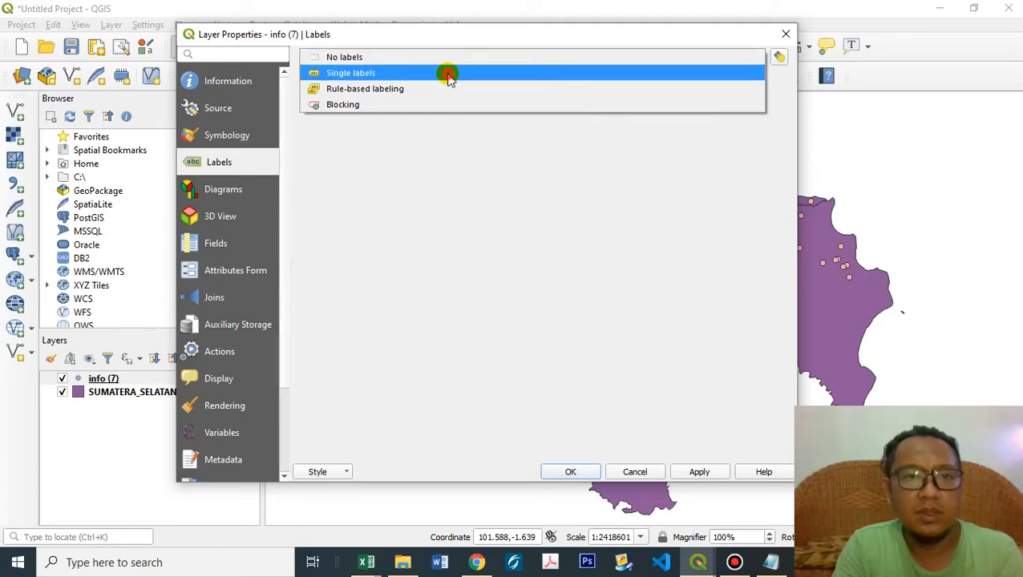
left_click(450, 73)
left_click(529, 58)
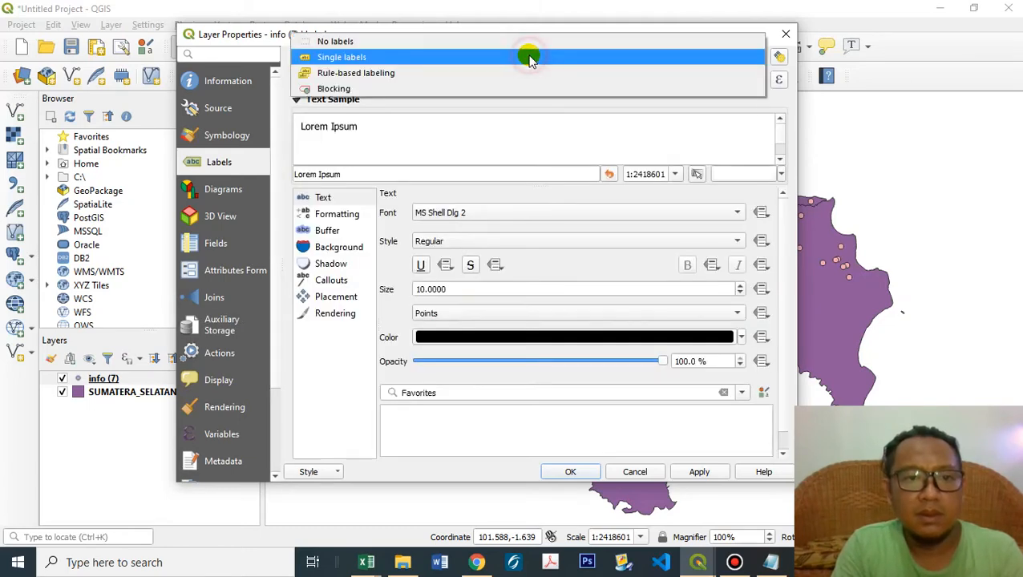
left_click(529, 58)
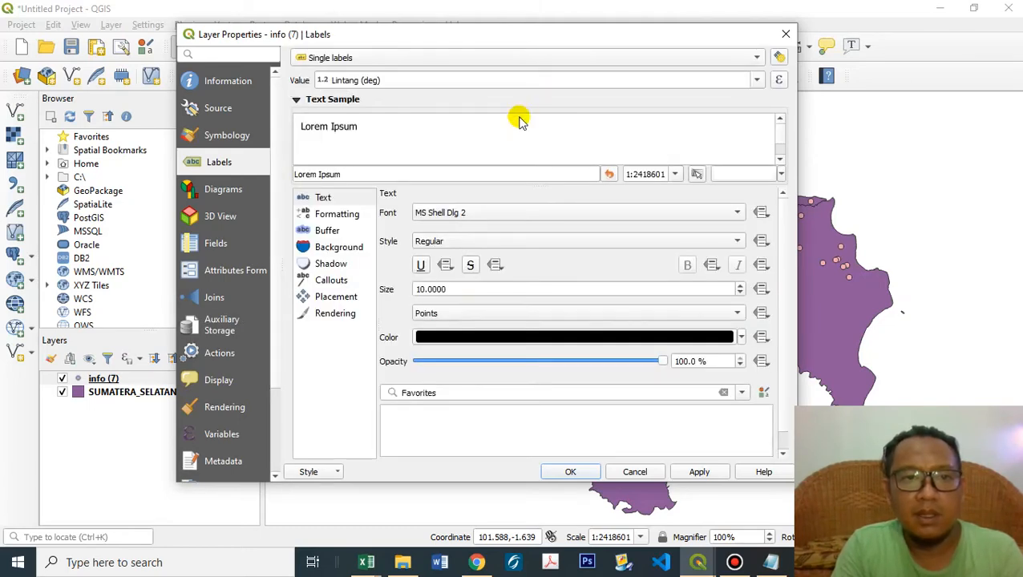
Label the info (7) points with the Kecamatan field and apply it to the map
left_click(757, 82)
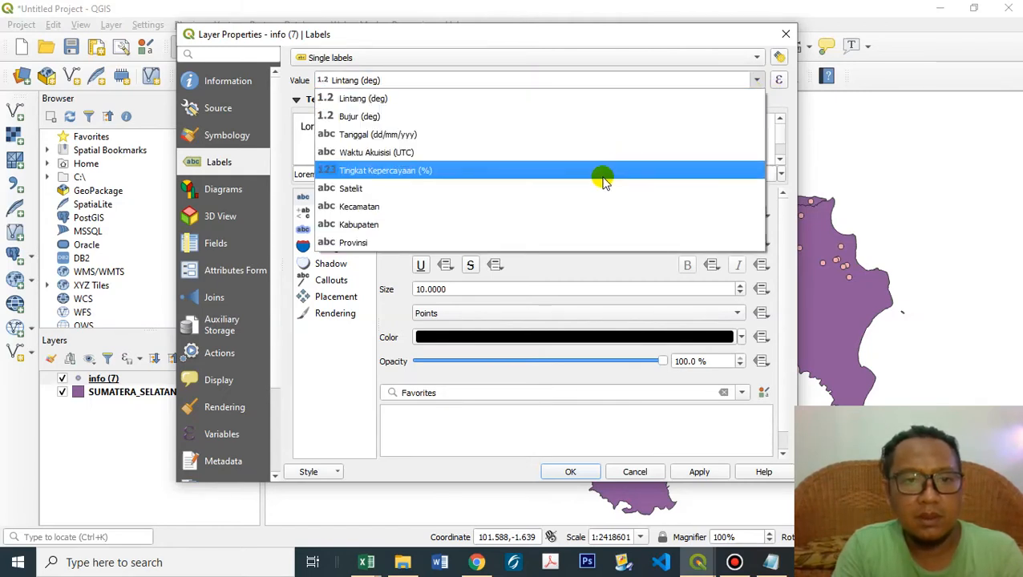
left_click(572, 206)
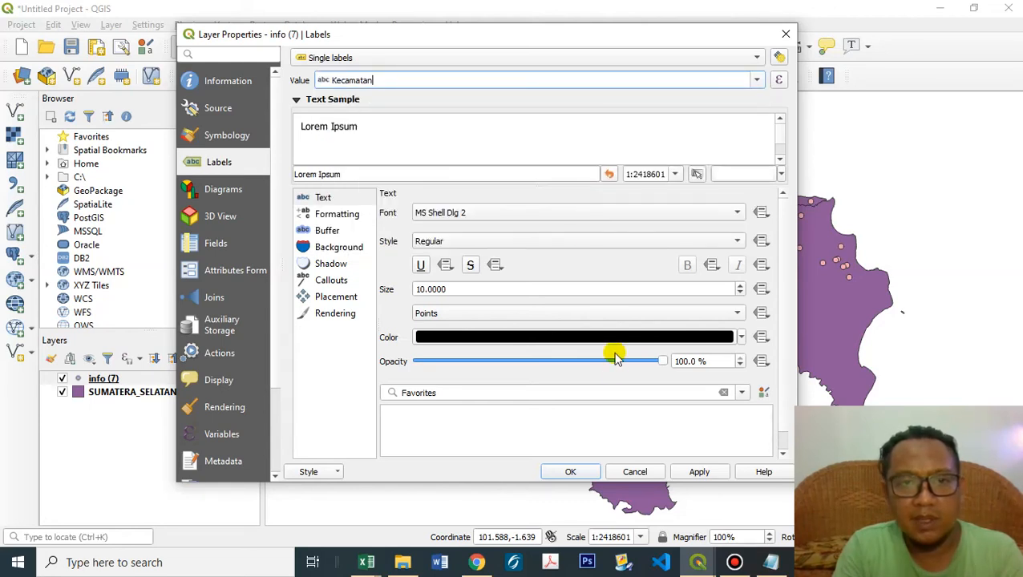
left_click(699, 473)
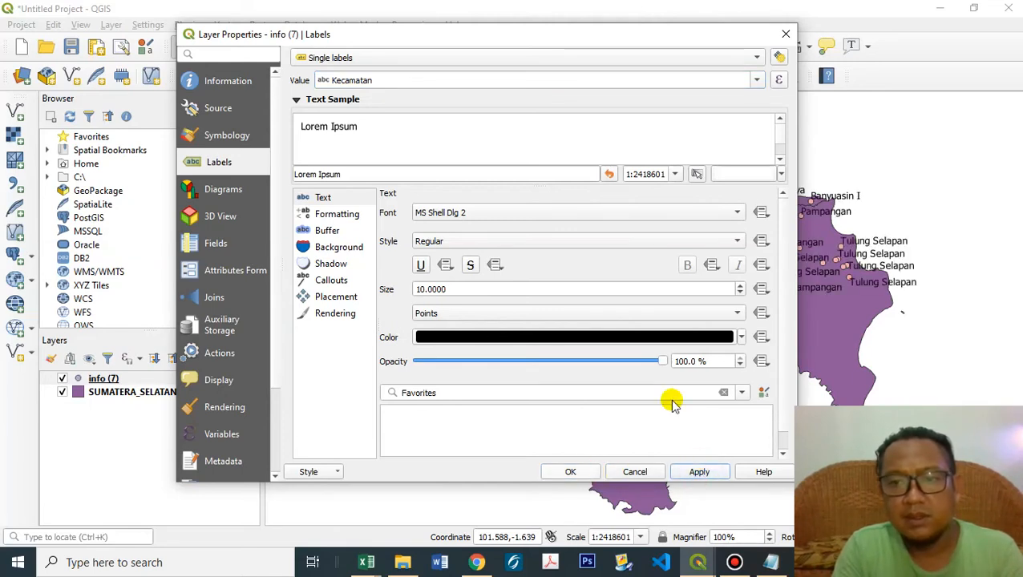
Set the info (7) label text colour to red #d00830, apply it to the map and close the layer properties
left_click_drag(546, 31, 289, 22)
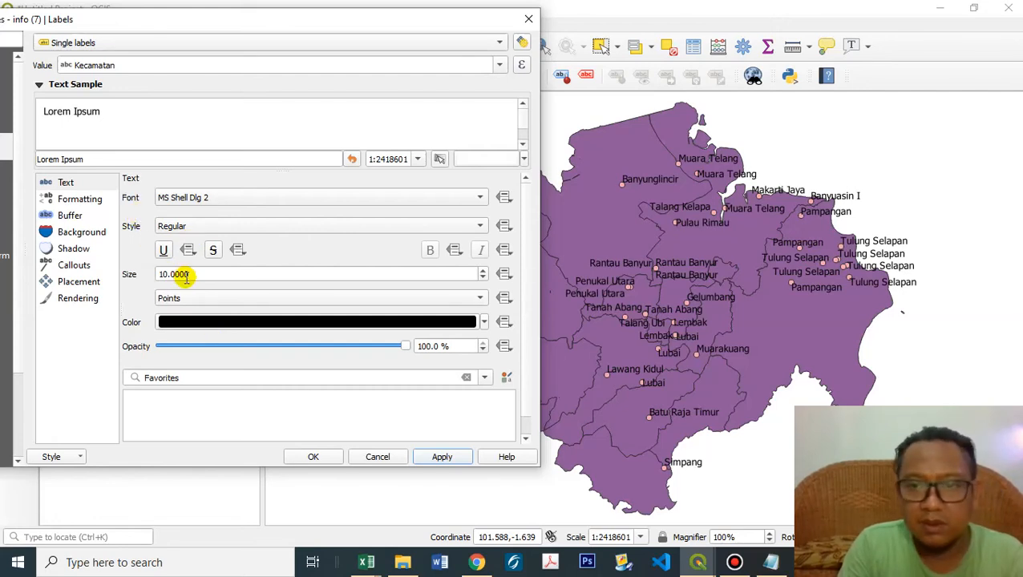
left_click(221, 323)
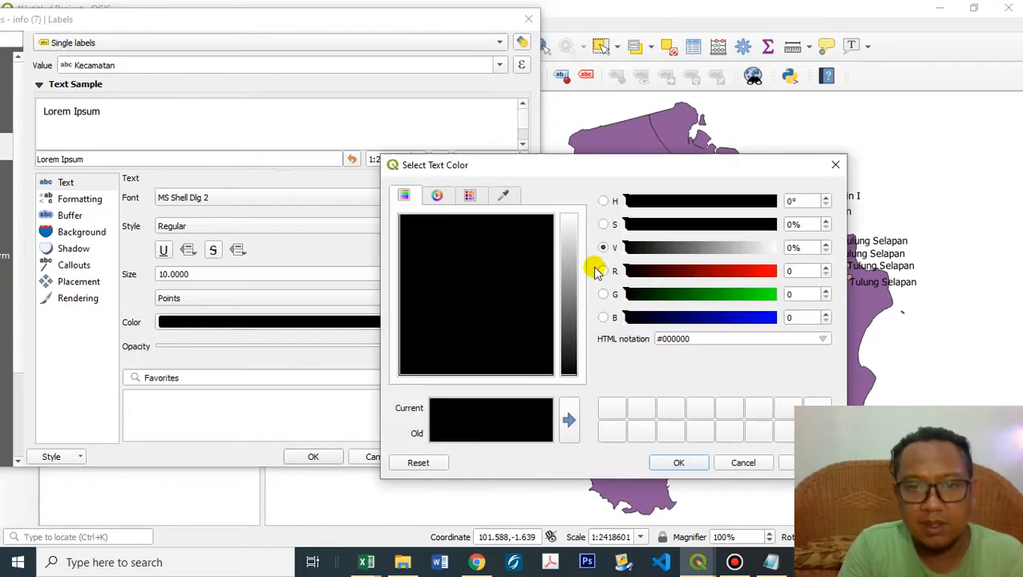
left_click(470, 195)
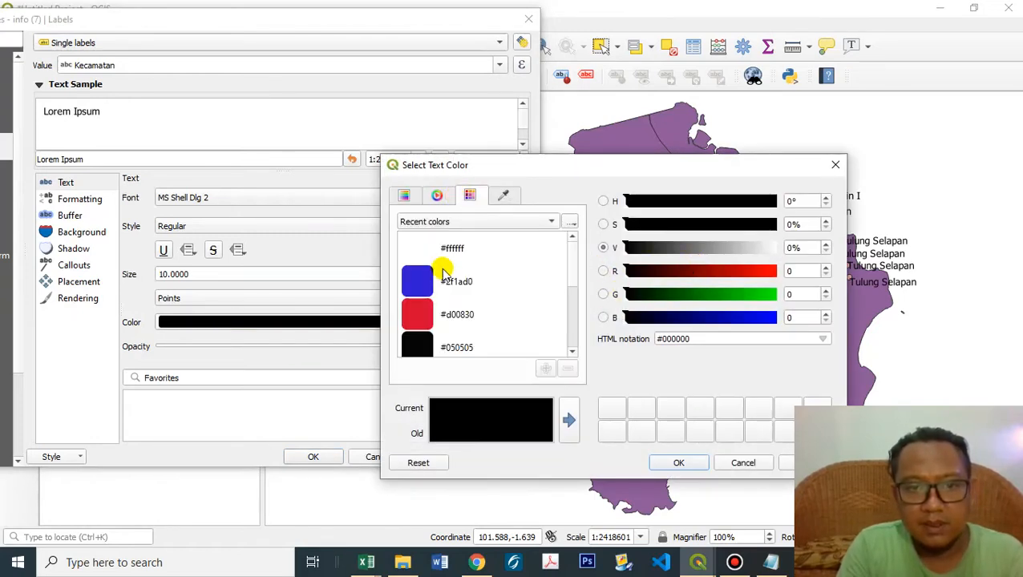
left_click(417, 314)
left_click(680, 463)
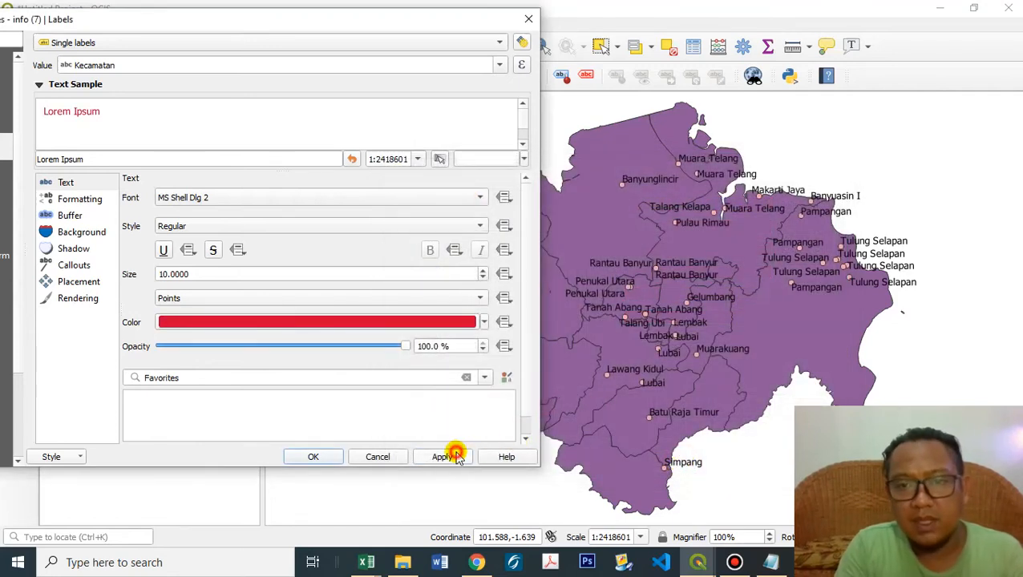
left_click(454, 456)
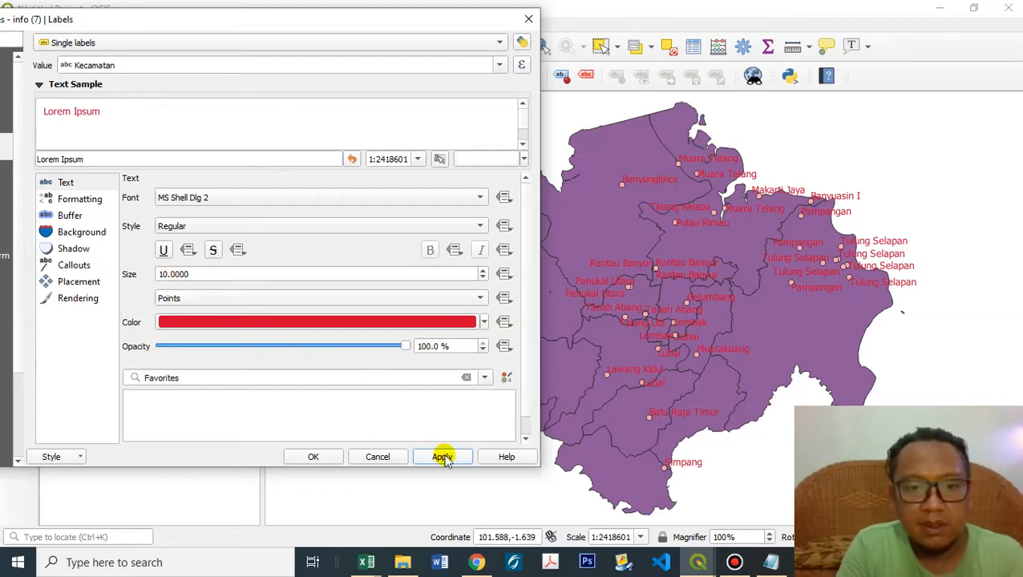
left_click(313, 456)
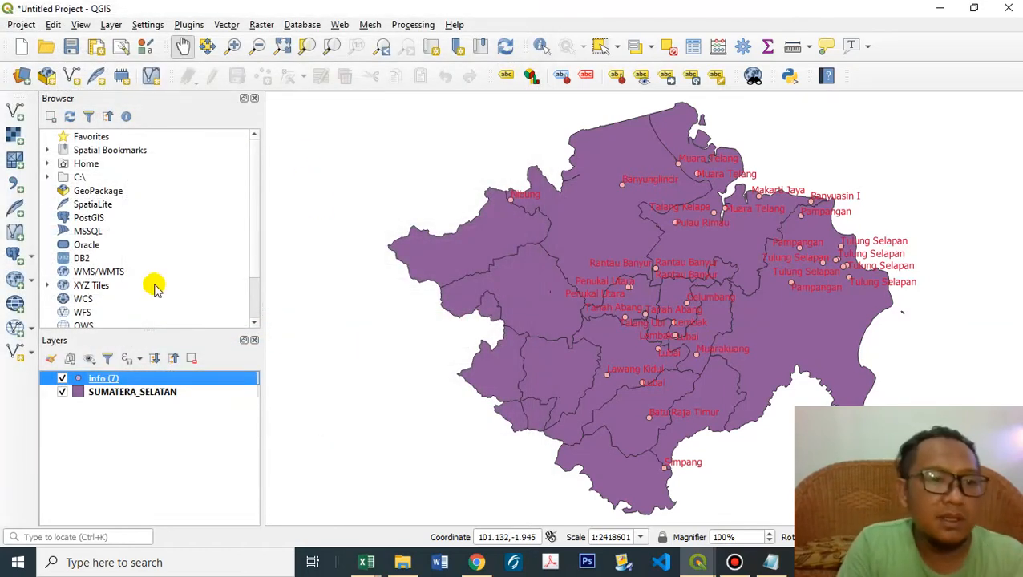
Set the info (7) symbology to Categorized on the Satelit field with random colors, and classify its values
right_click(159, 380)
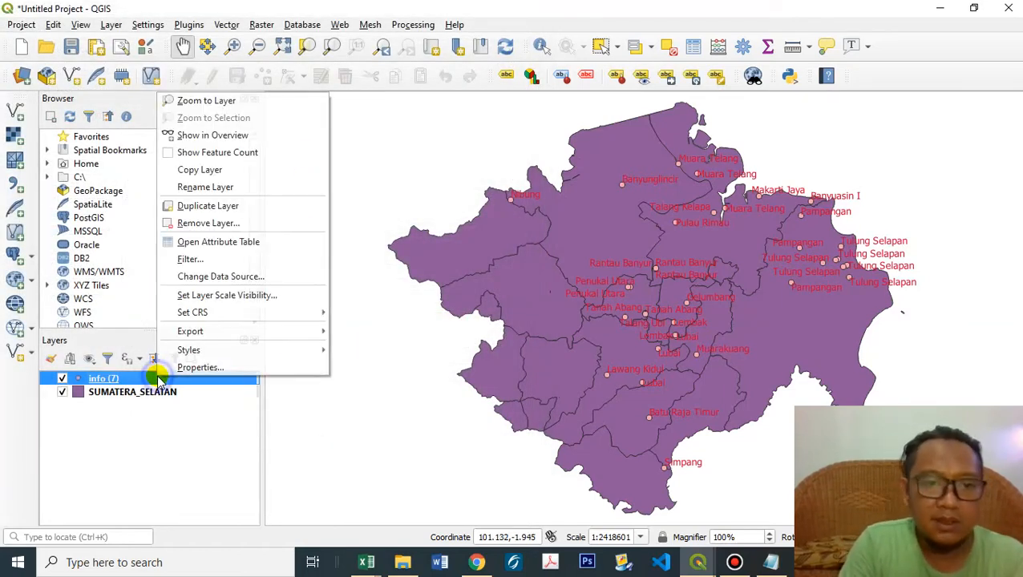
left_click(196, 365)
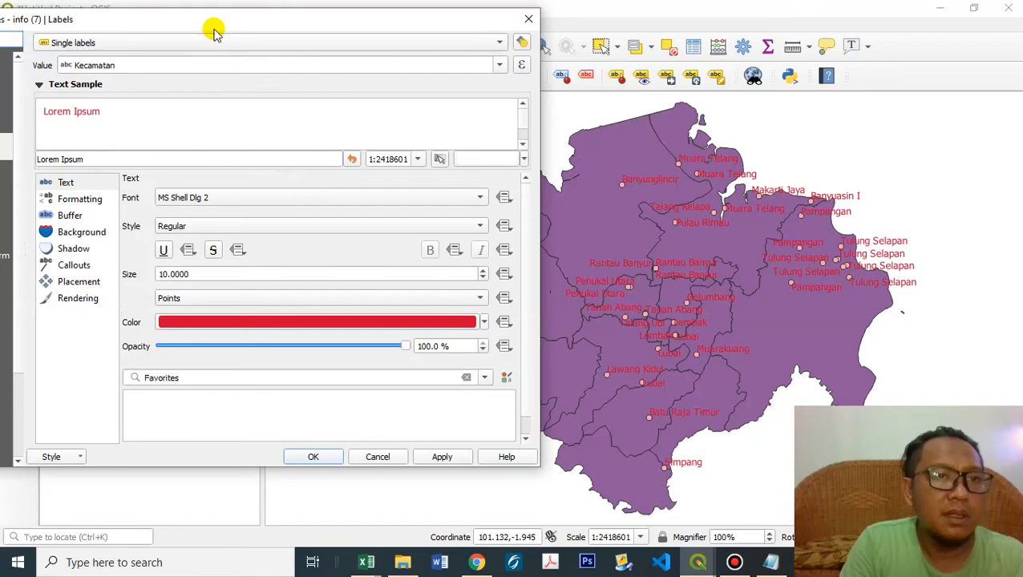
left_click_drag(217, 22, 431, 23)
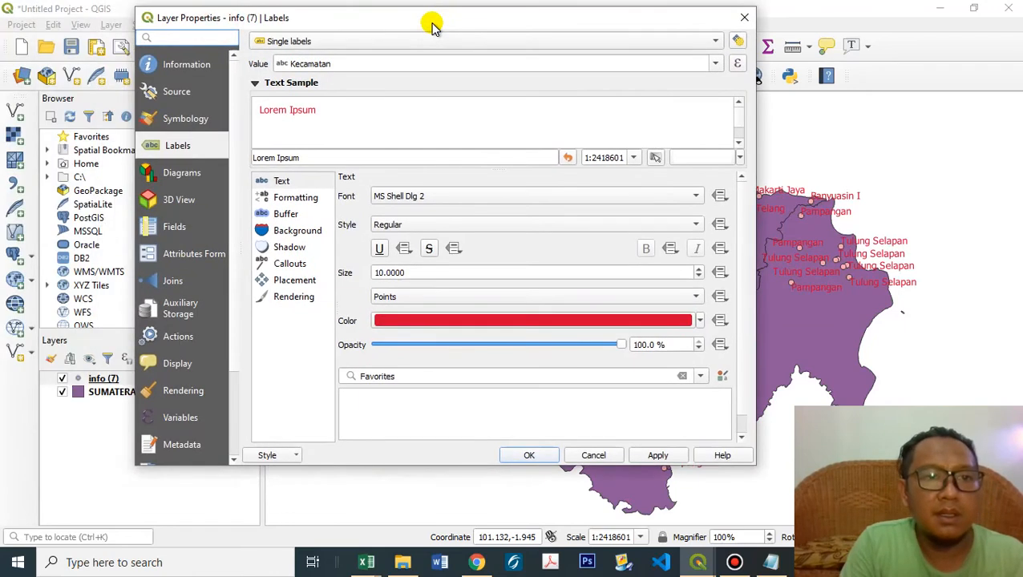
left_click(190, 122)
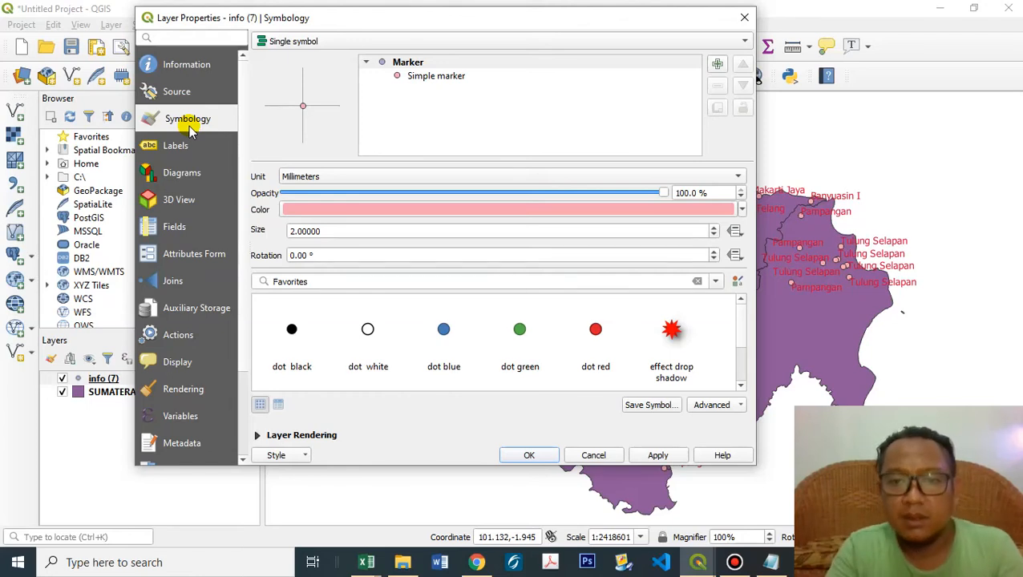
left_click(519, 44)
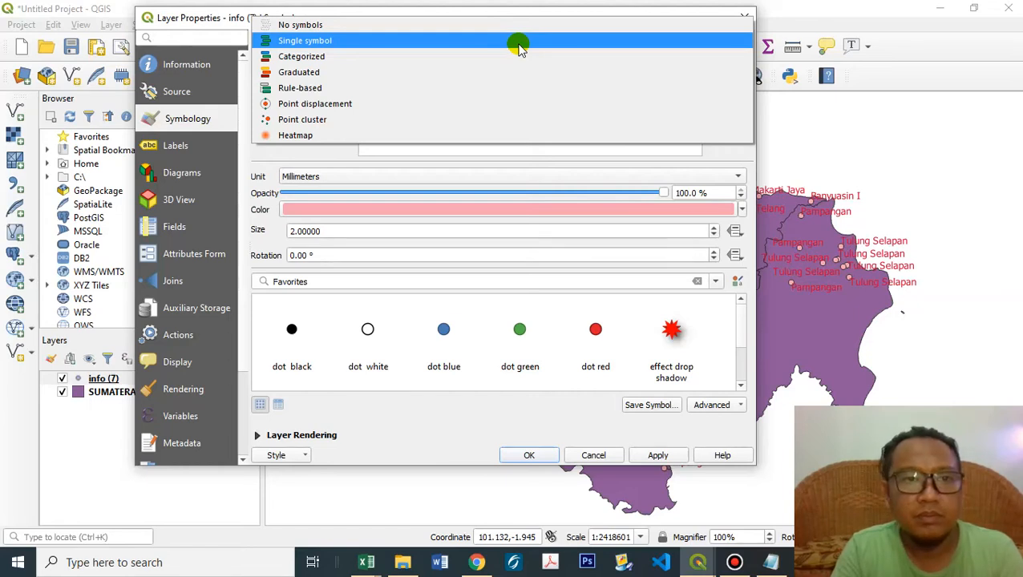
left_click(510, 58)
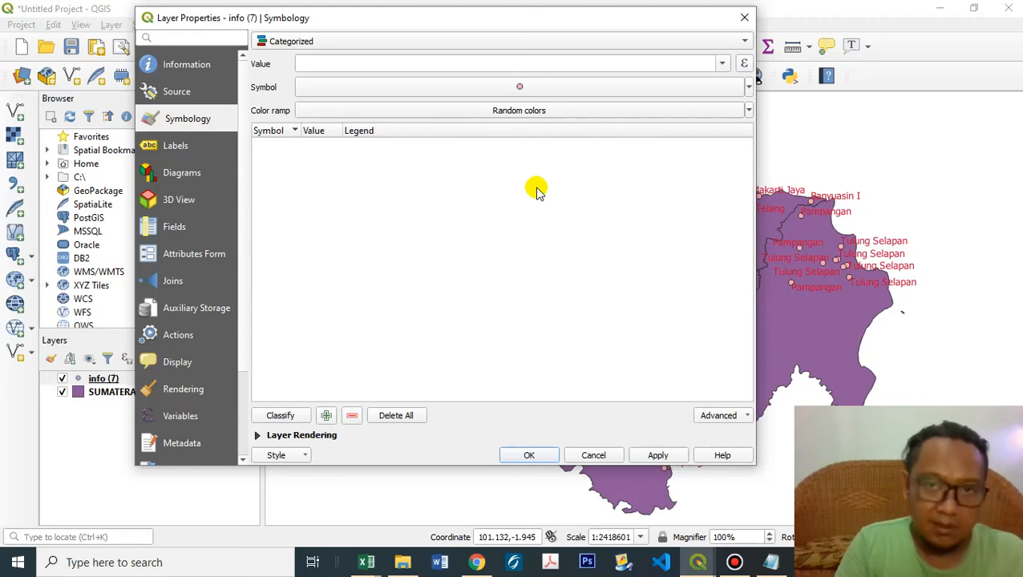
left_click(720, 64)
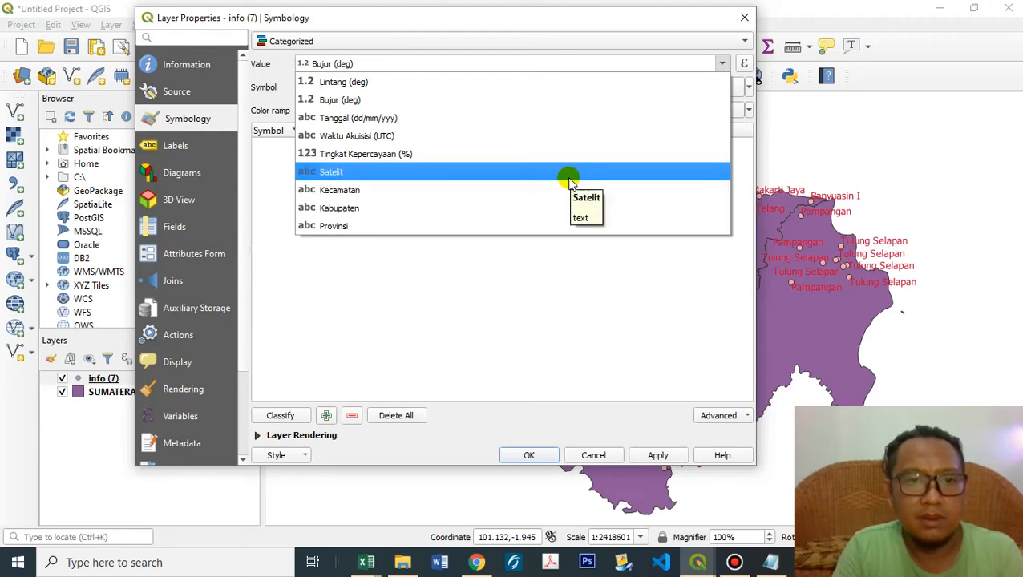
left_click(569, 180)
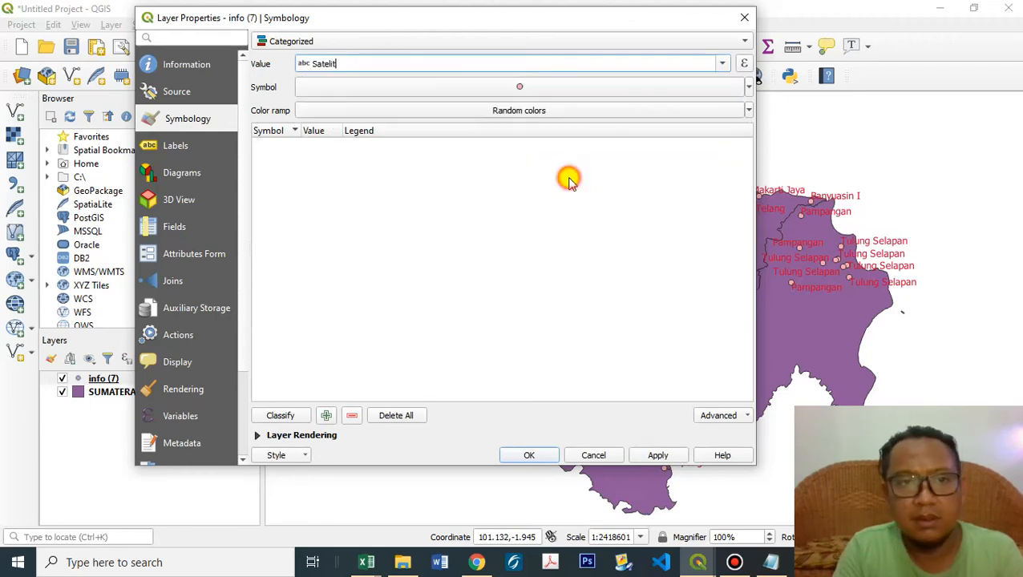
left_click(292, 421)
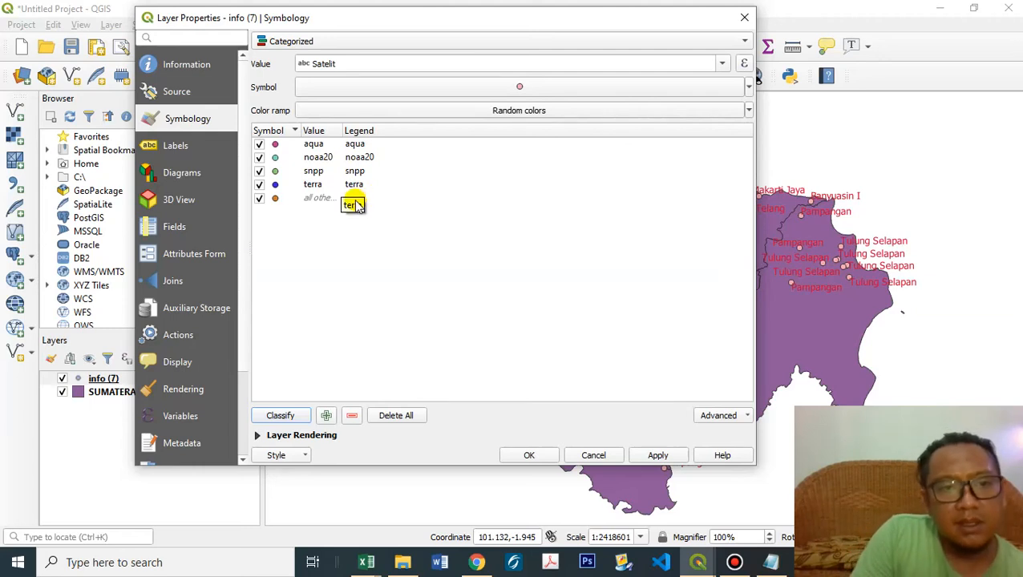
Remove the all other values category from the Satelit classification and apply the symbology to the map
left_click(321, 199)
right_click(321, 200)
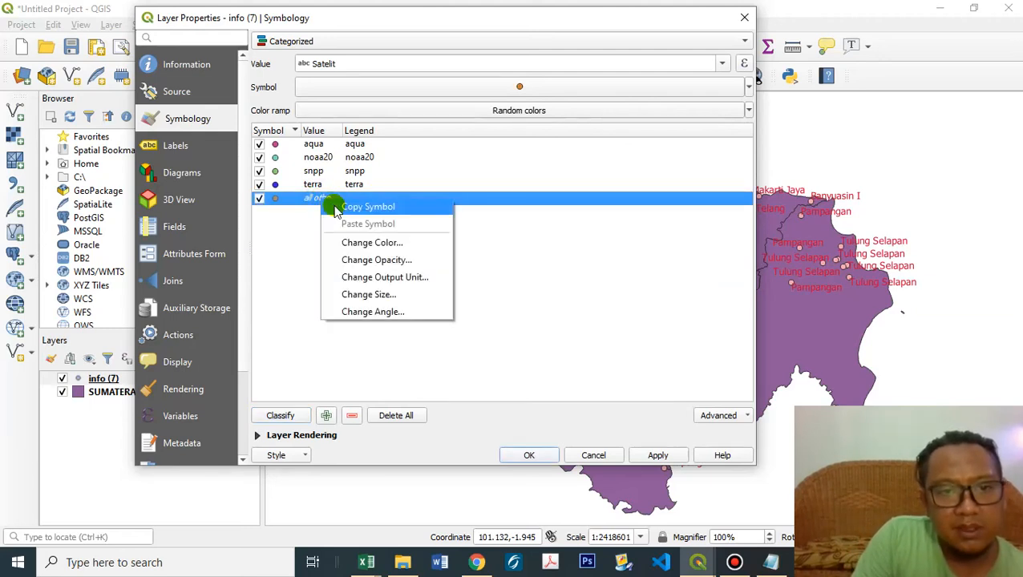
left_click(351, 374)
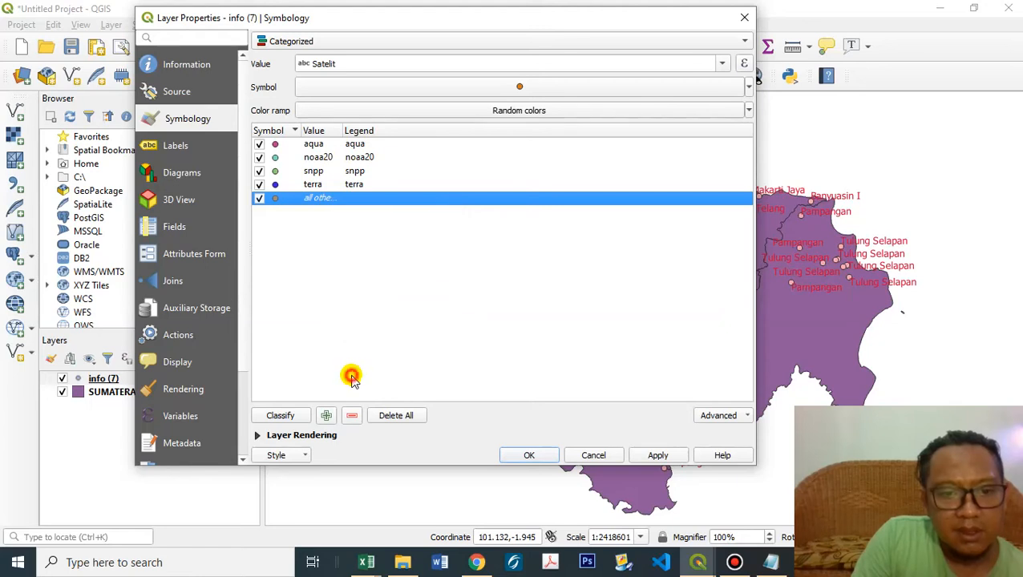
left_click(357, 420)
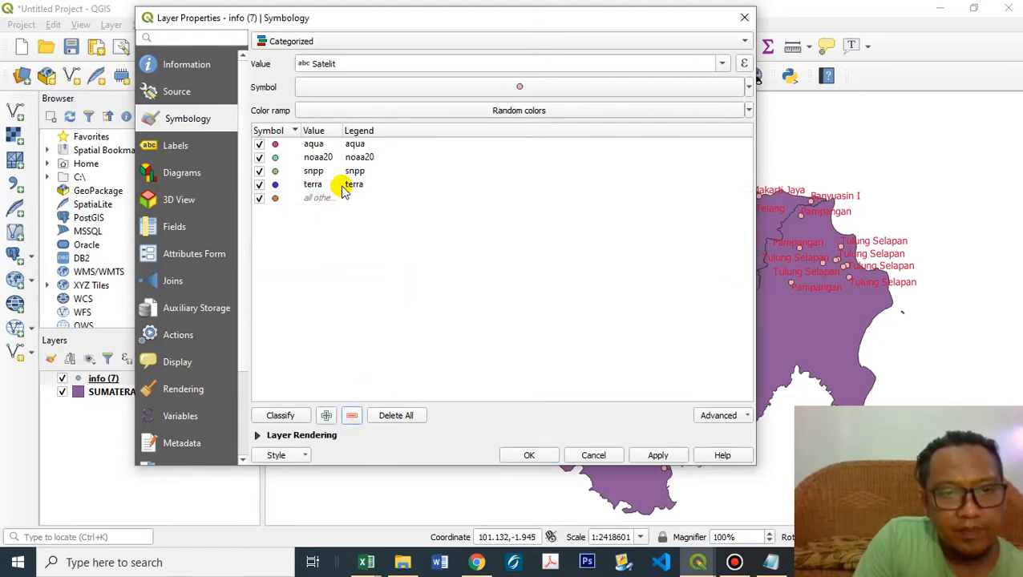
left_click_drag(342, 186, 337, 200)
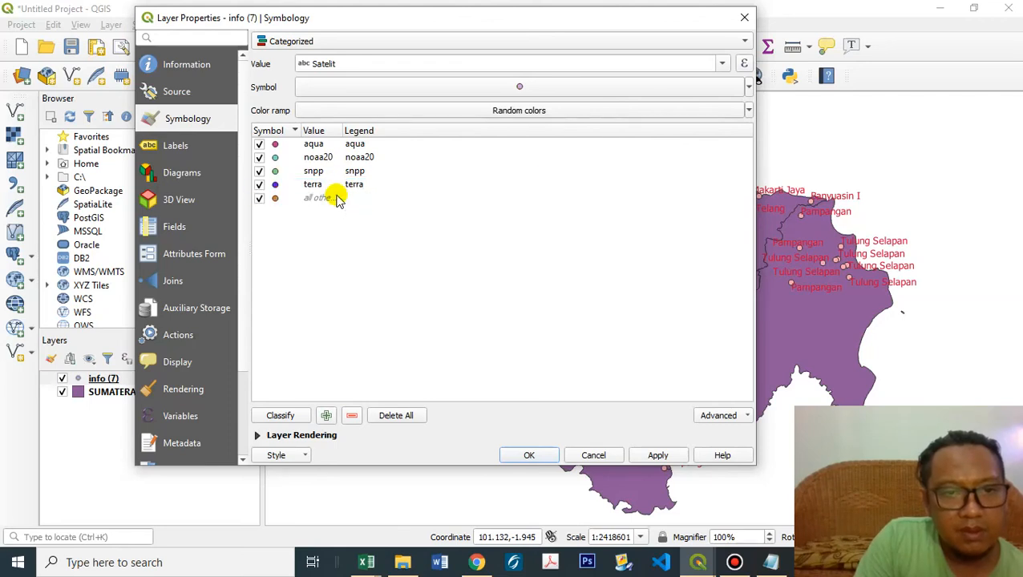
left_click(337, 198)
left_click(354, 417)
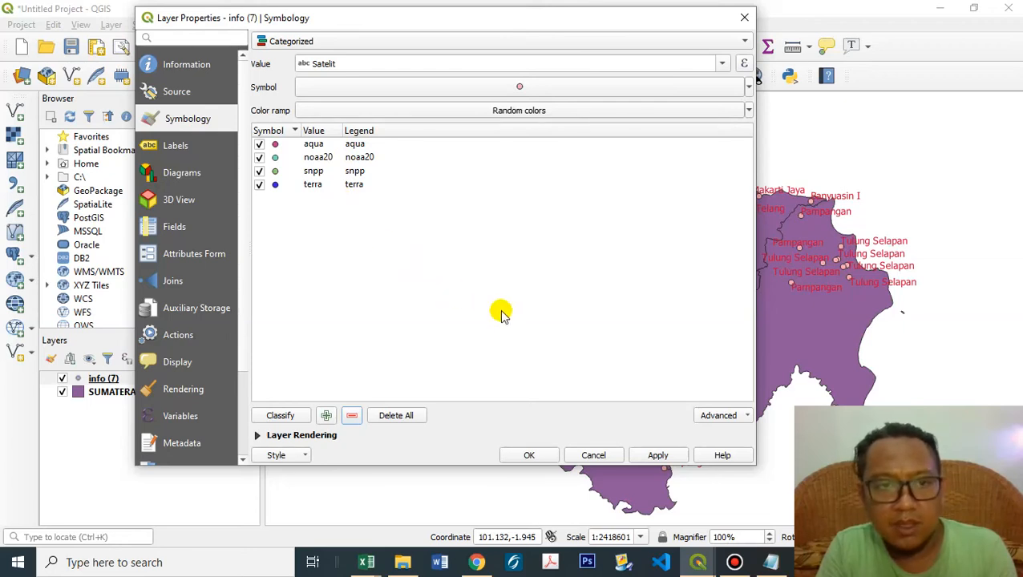
left_click(660, 455)
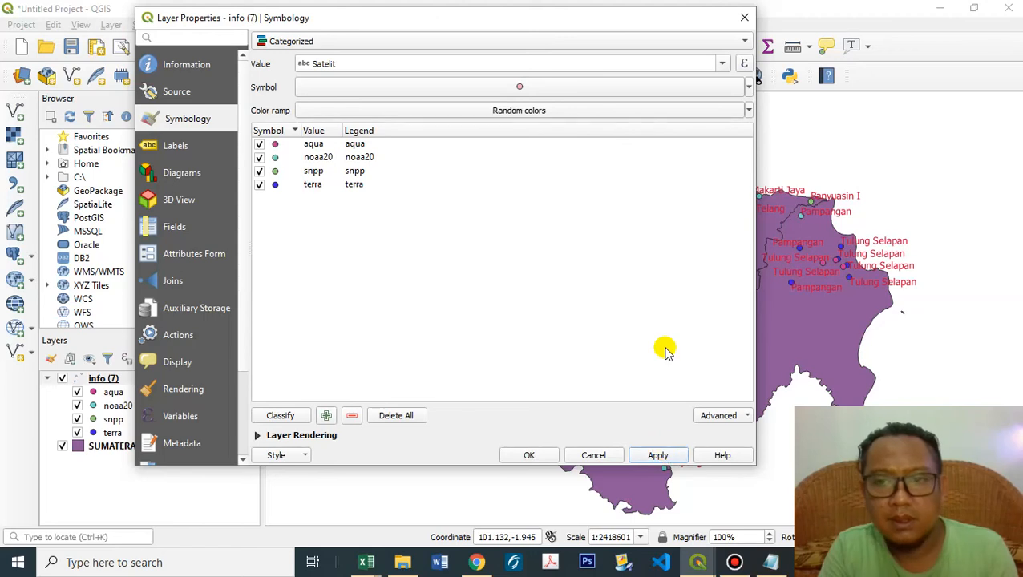
left_click_drag(545, 12, 255, 26)
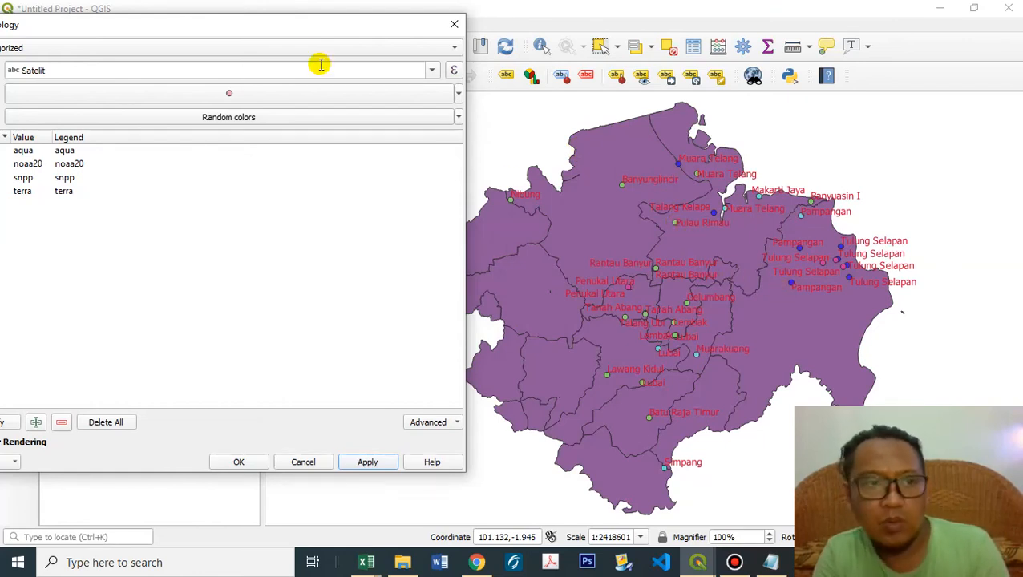
left_click_drag(287, 30, 419, 28)
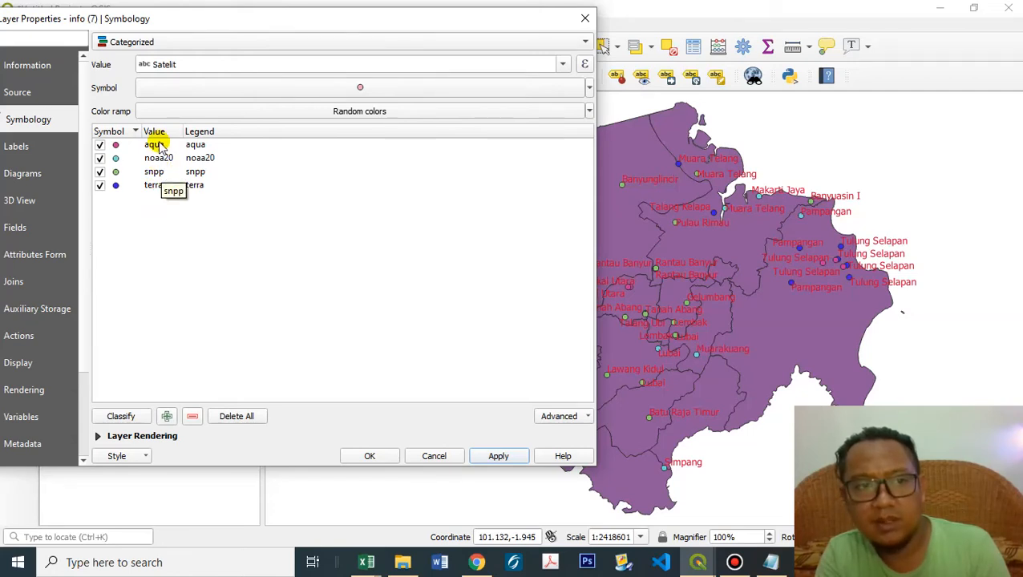
left_click(510, 455)
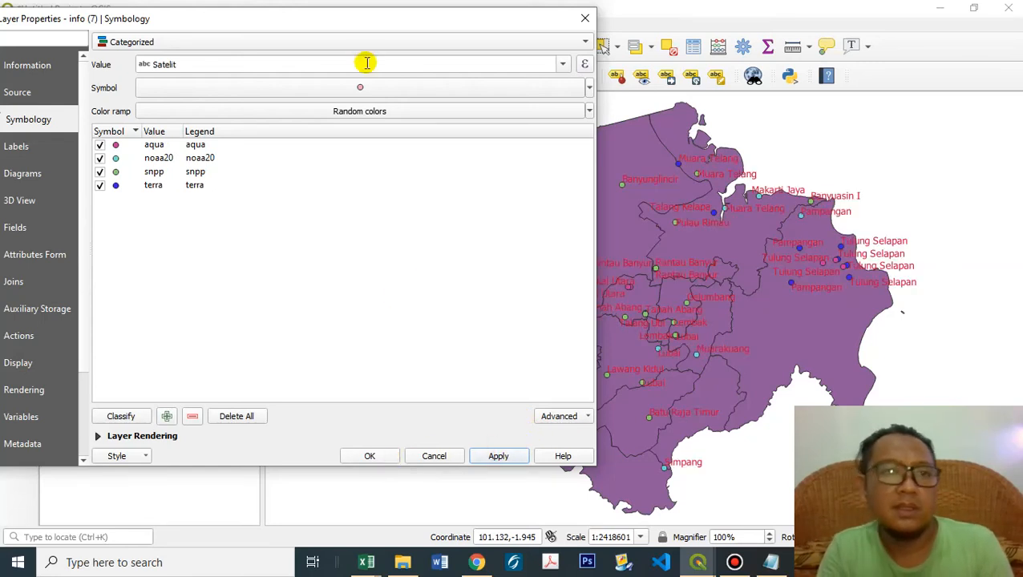
Switch the info (7) symbology to Graduated, using the Tingkat Kepercayaan (%) field as its value
left_click_drag(418, 21, 602, 46)
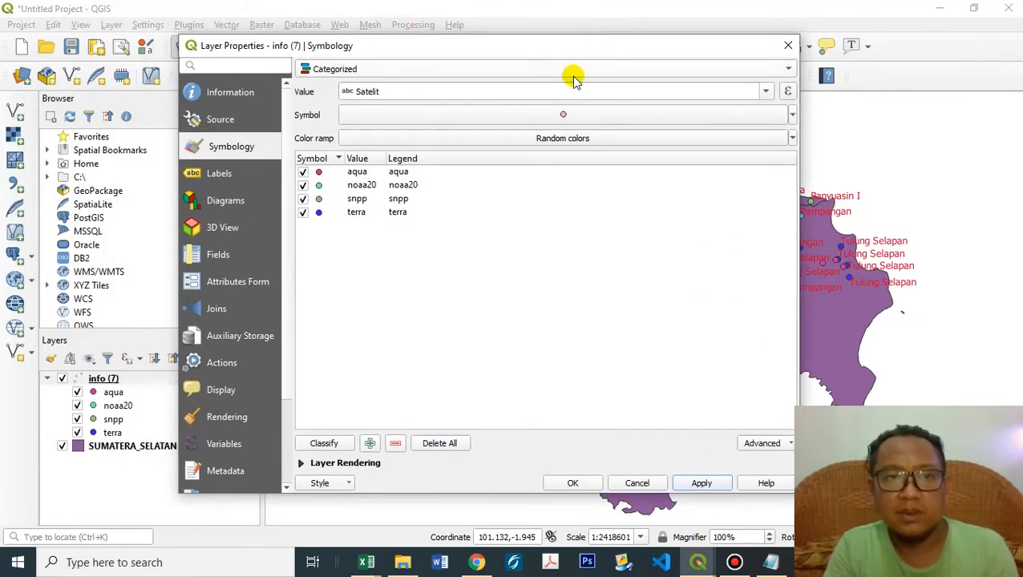
left_click(573, 73)
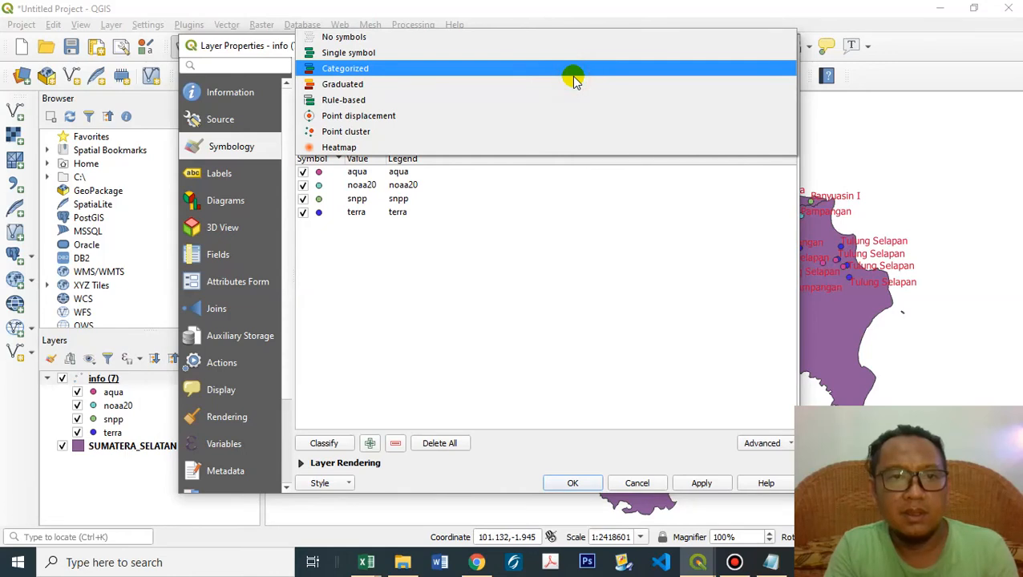
left_click(562, 89)
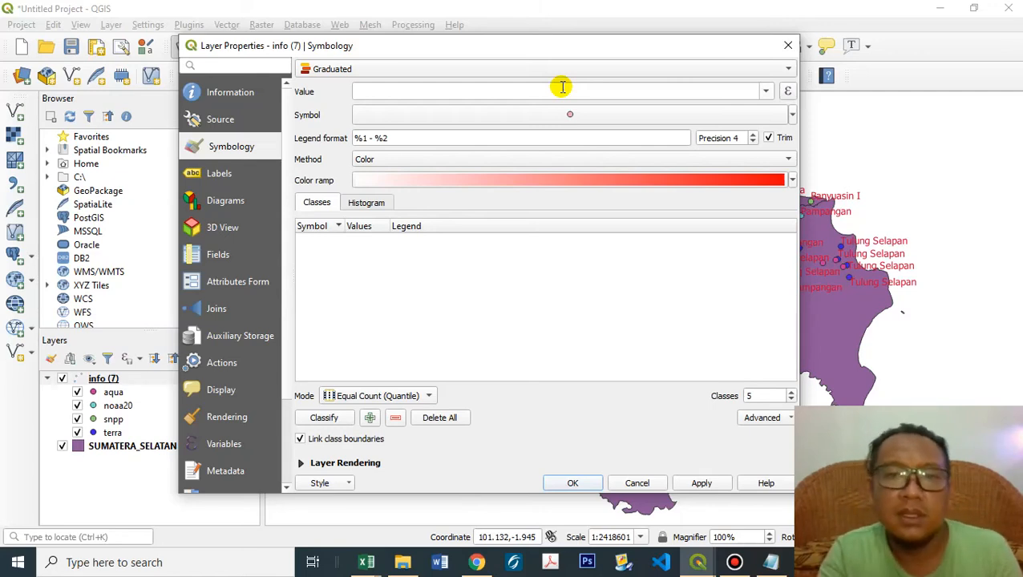
left_click(764, 93)
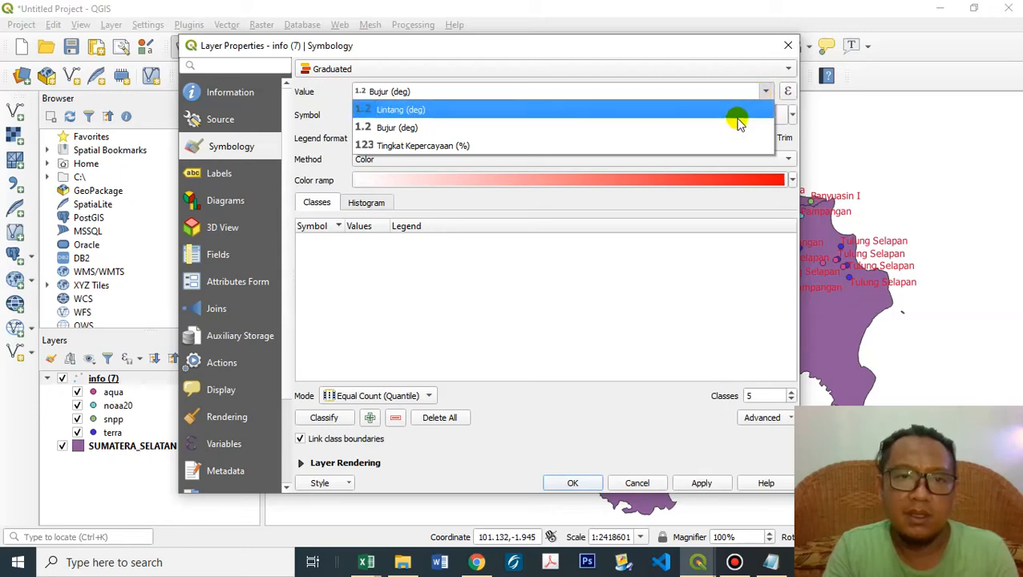
left_click(717, 144)
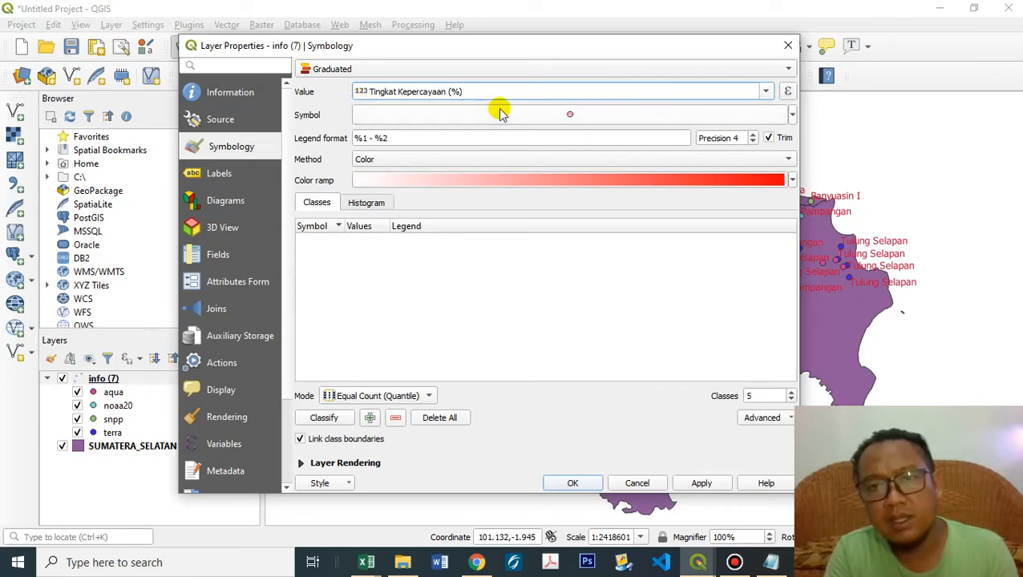
left_click(766, 92)
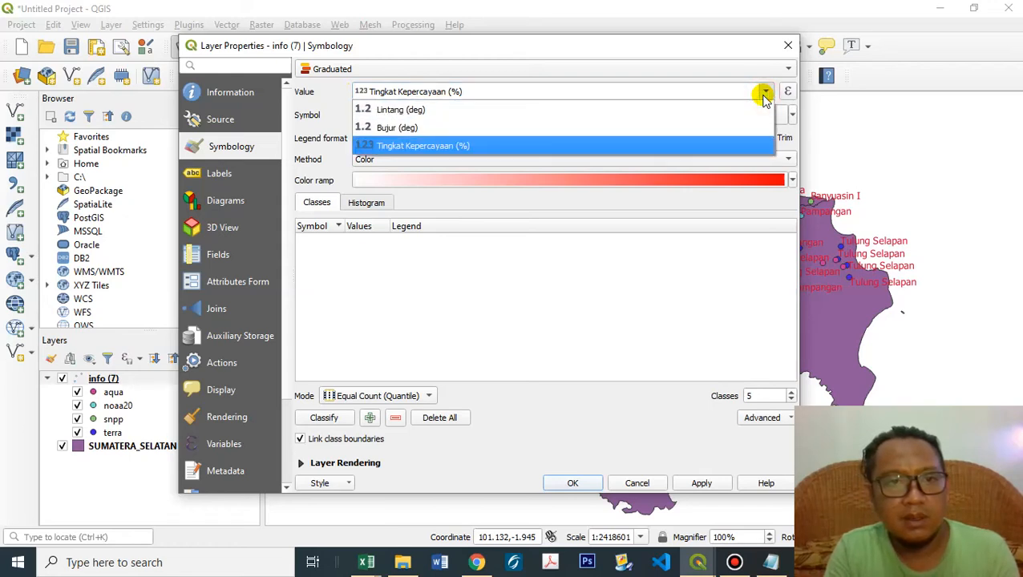
left_click(764, 94)
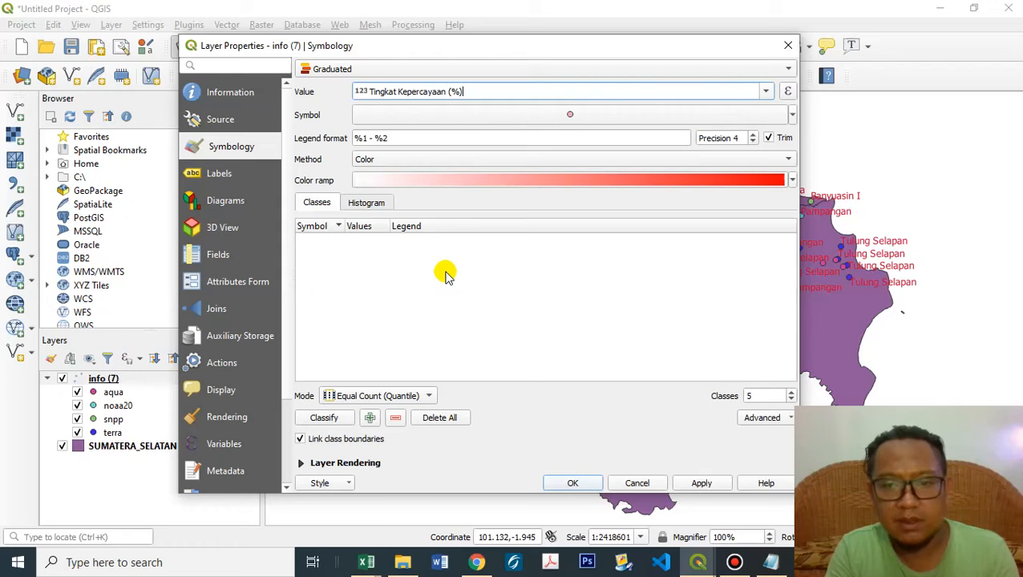
Classify the graduated Tingkat Kepercayaan (%) symbology into 3 classes in Equal Count (Quantile) mode
left_click(792, 392)
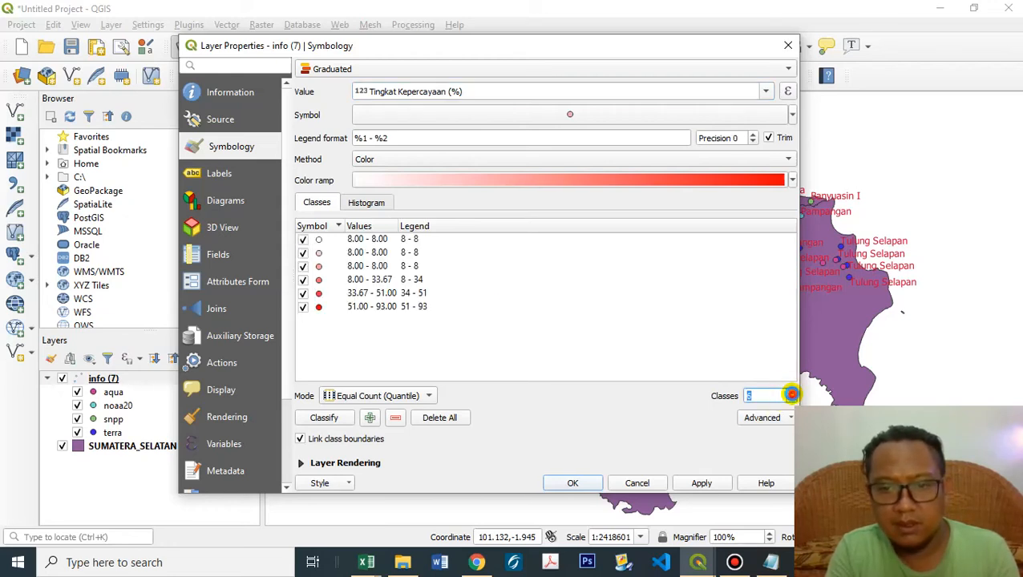
left_click(791, 392)
left_click(791, 400)
left_click(792, 399)
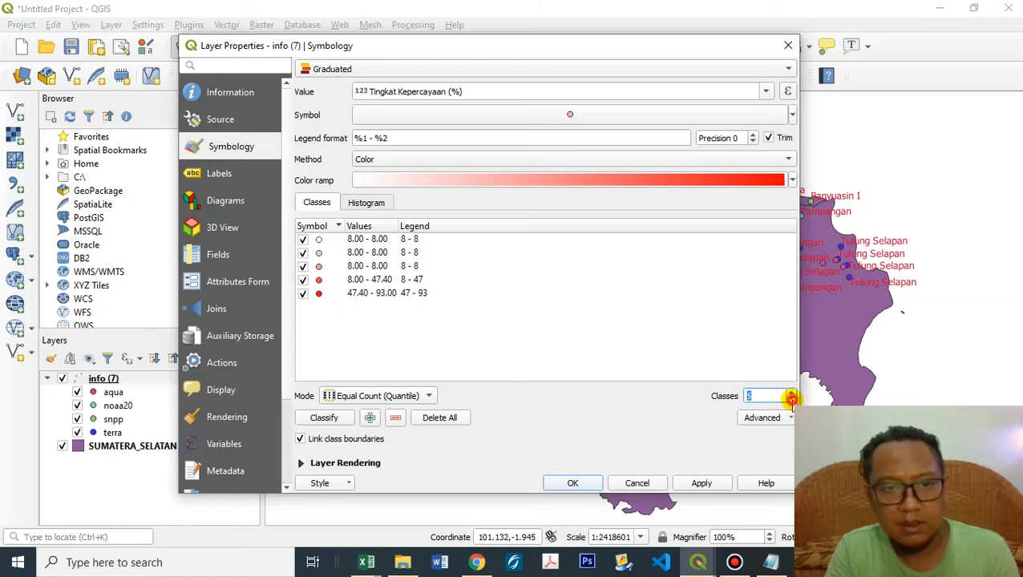
left_click(791, 399)
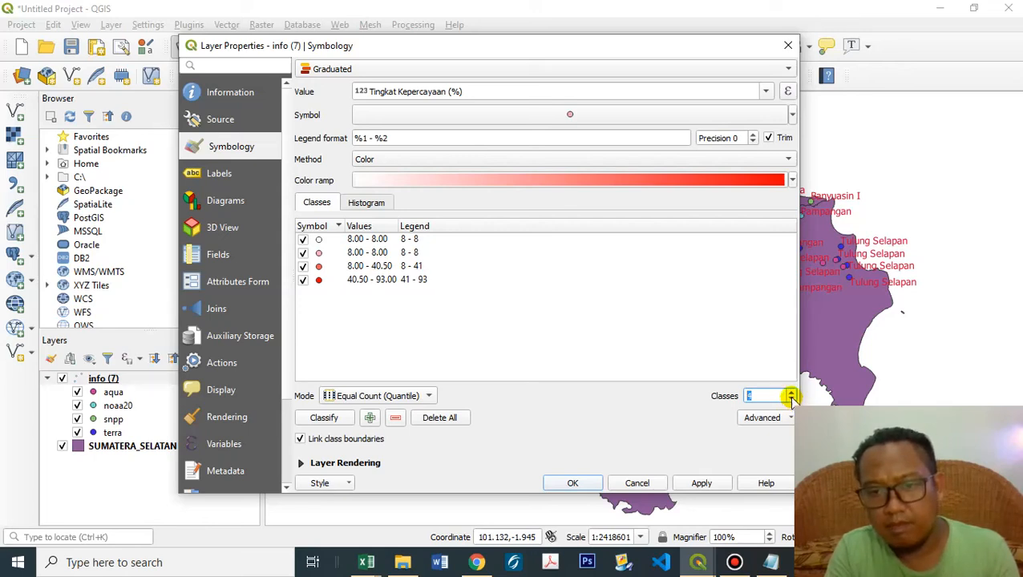
left_click(791, 400)
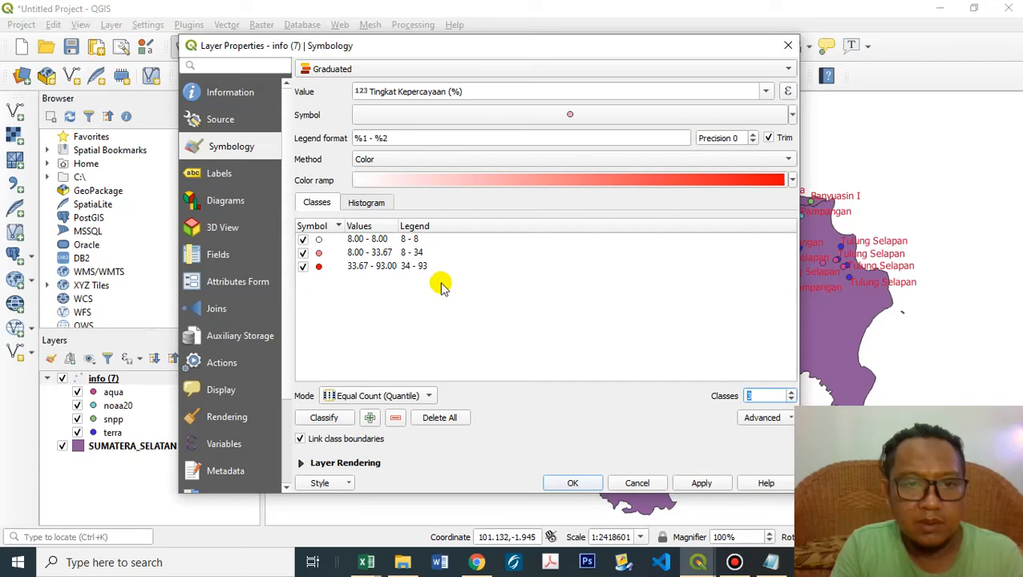
Set the first graduated class's bounds to a lower value of 0 and an upper value of 30
double_click(378, 242)
key("BackSpace")
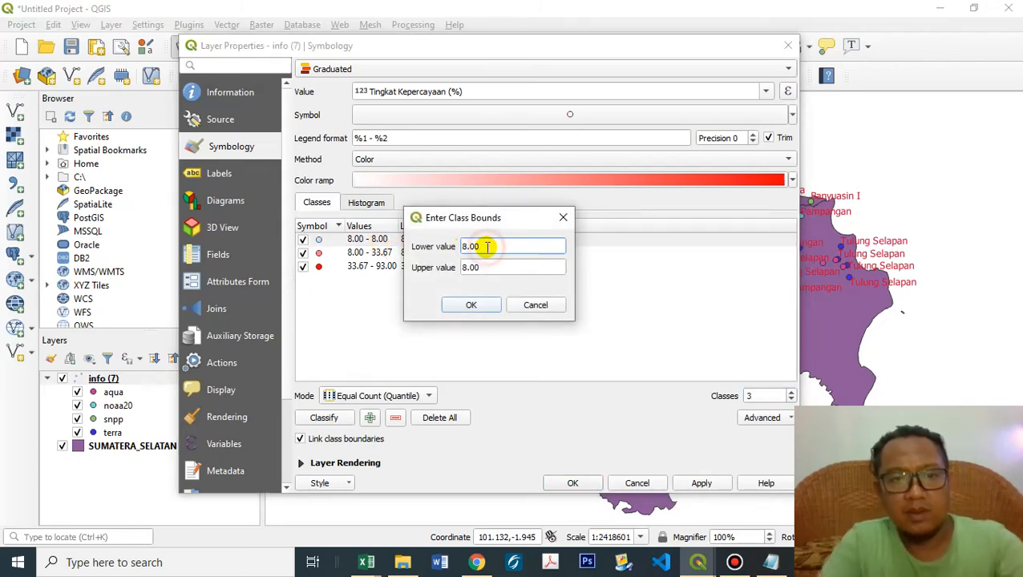
key("BackSpace")
key("BackSpace")
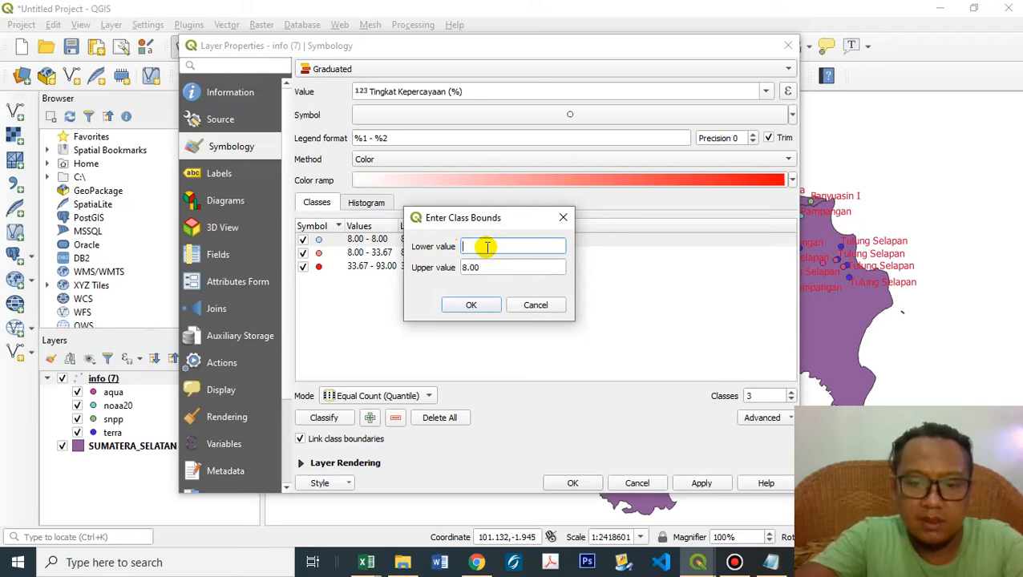
type("0")
left_click(489, 267)
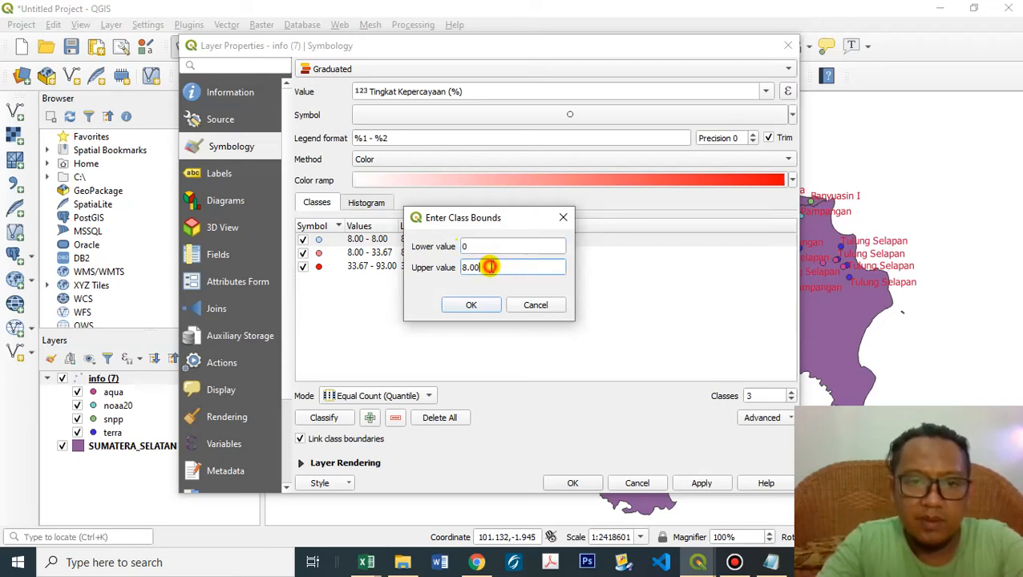
key("BackSpace")
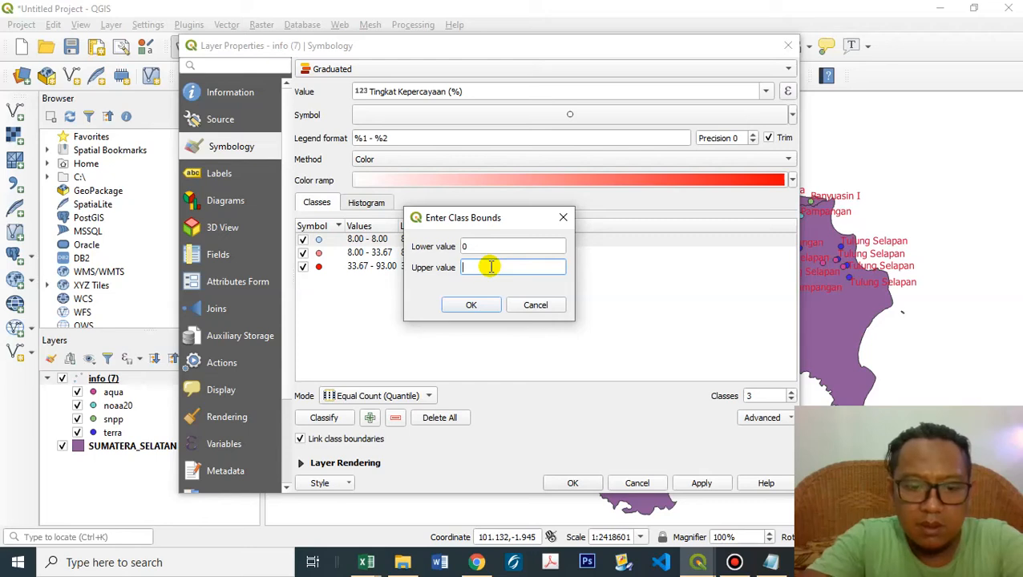
left_click(471, 305)
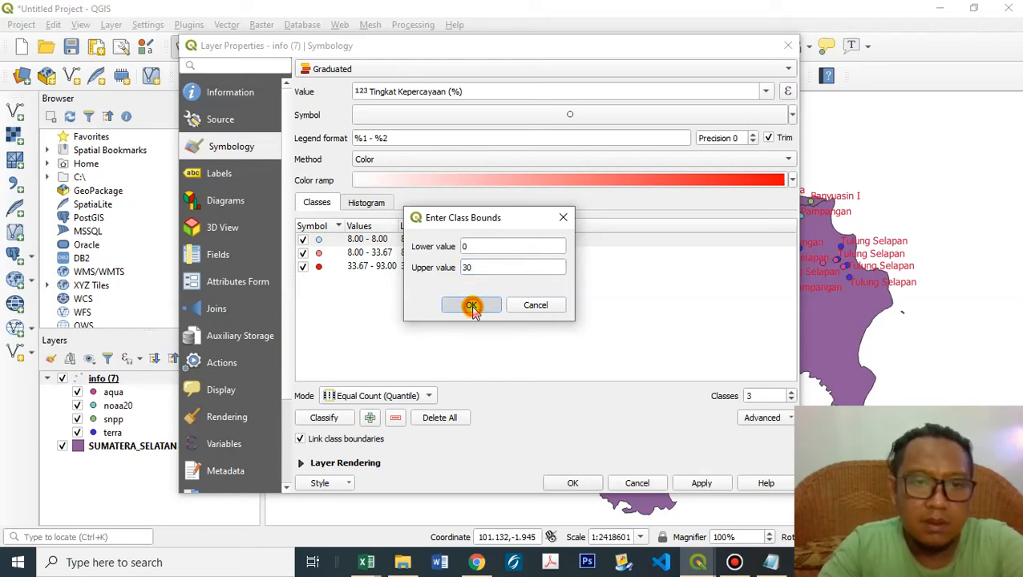
Set the upper bound of the second graduated class to 60
double_click(381, 251)
left_click(487, 267)
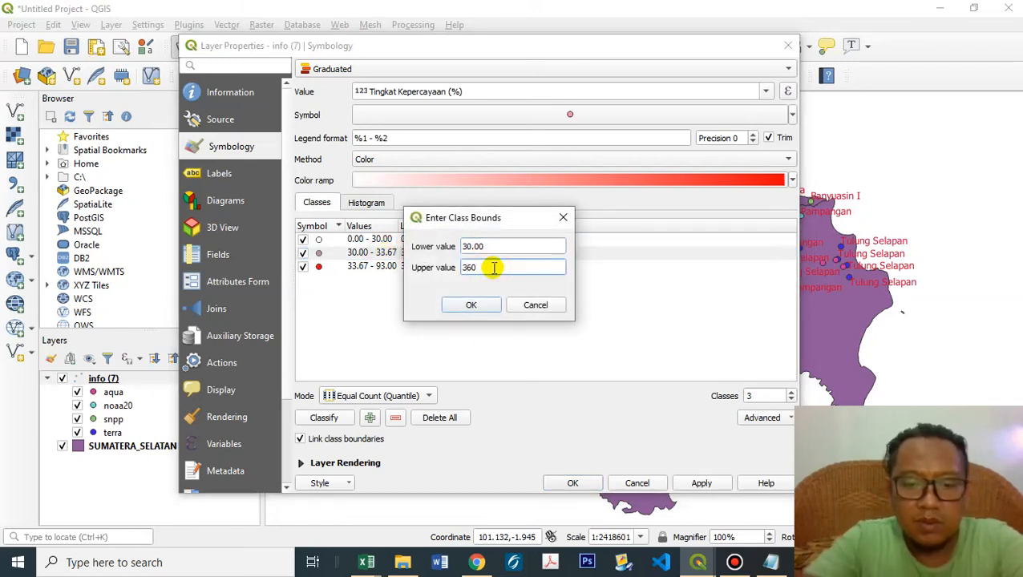
key("BackSpace")
key("BackSpace")
key("BackSpace")
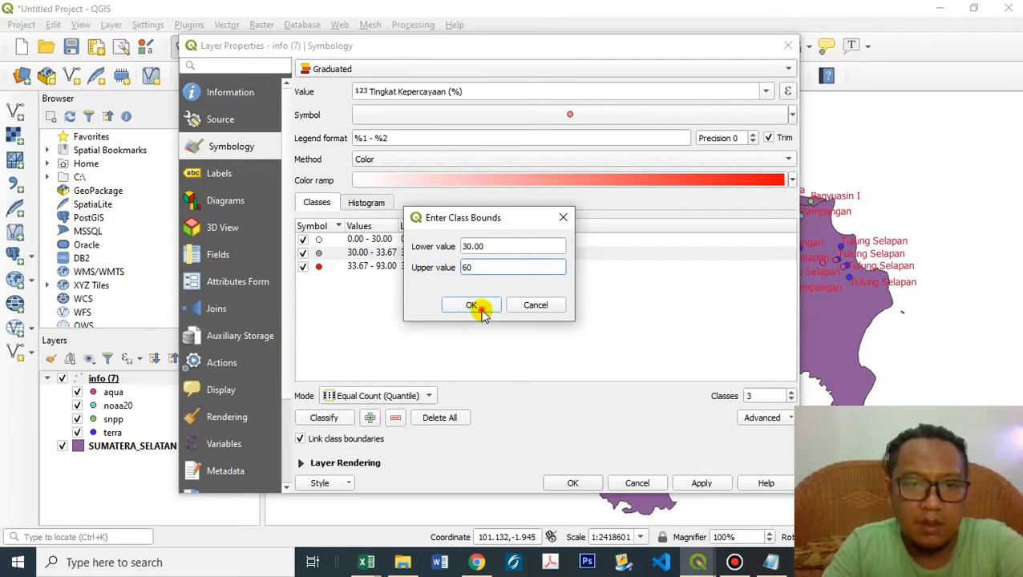
left_click(479, 308)
Set the upper bound of the third graduated class to 100
double_click(392, 273)
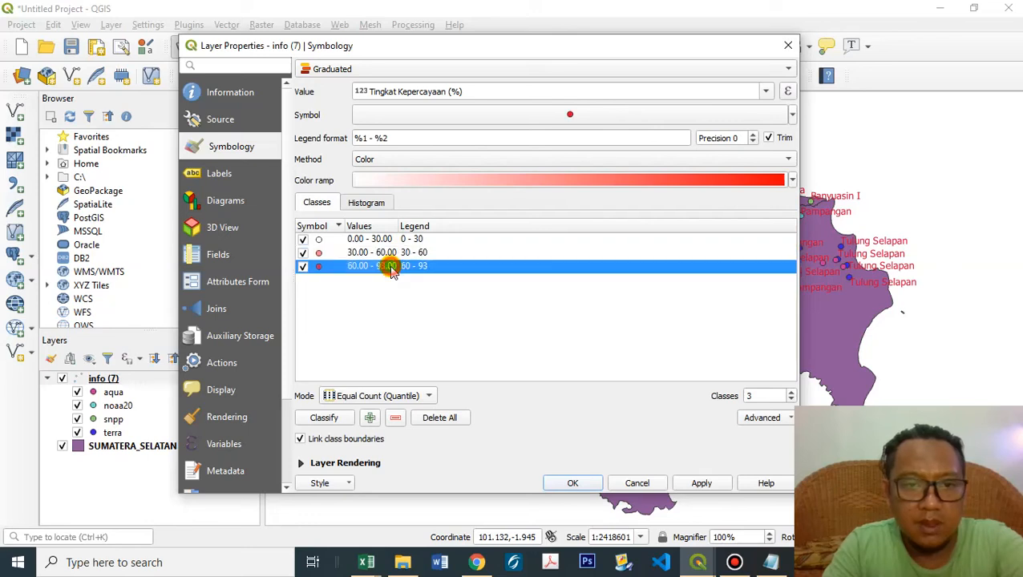
left_click(502, 268)
key("BackSpace")
key("BackSpace")
key("BackSpace")
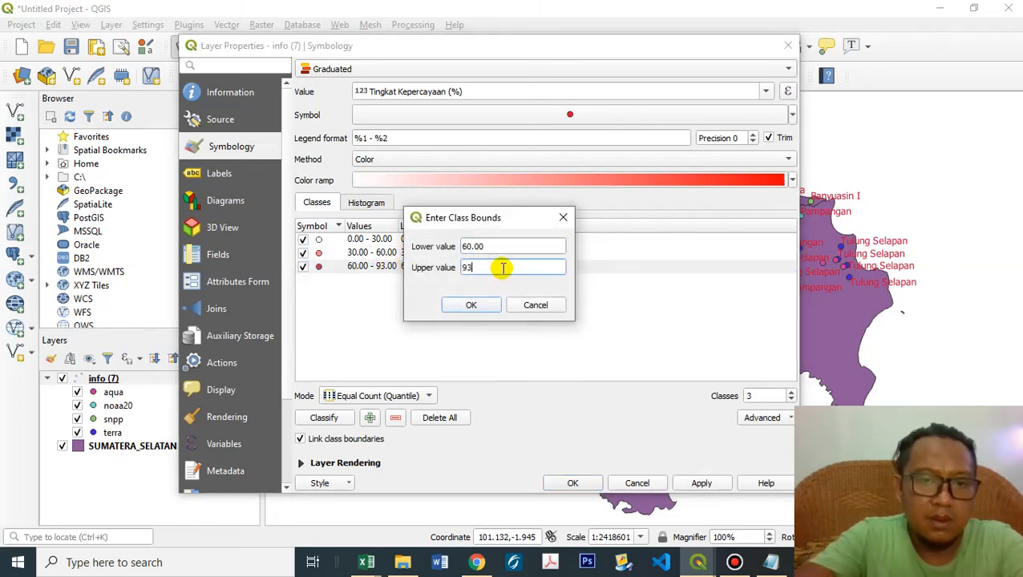
type("100")
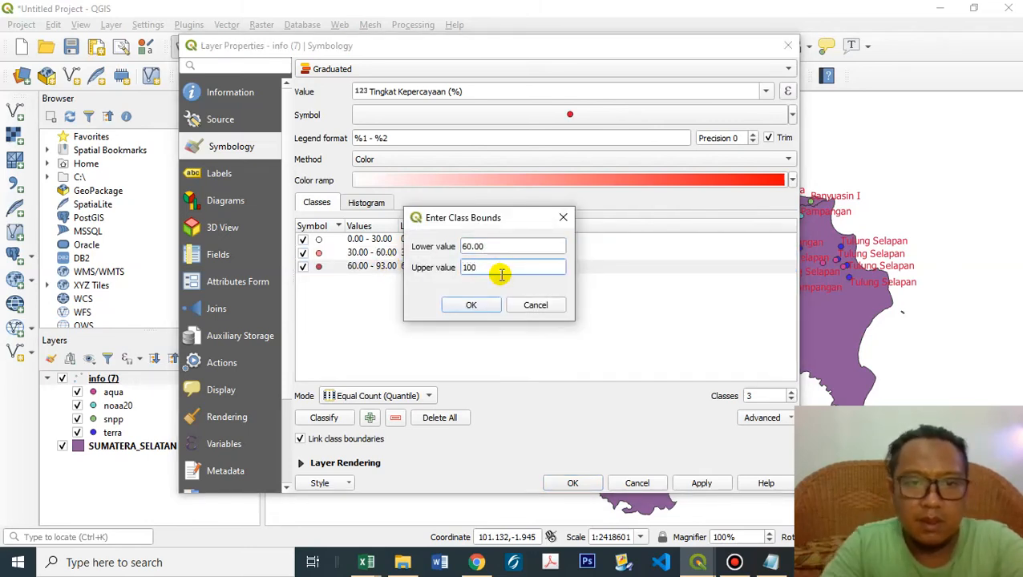
left_click(481, 305)
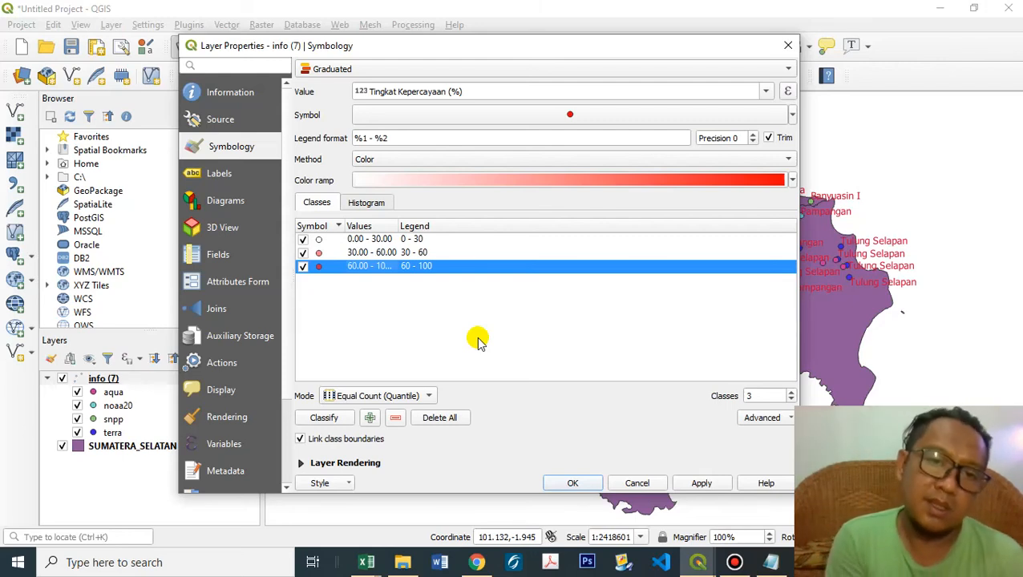
Rename the legend entries of the three classes, from lowest to highest, as Rendah, Sedang and Tinggi
double_click(441, 238)
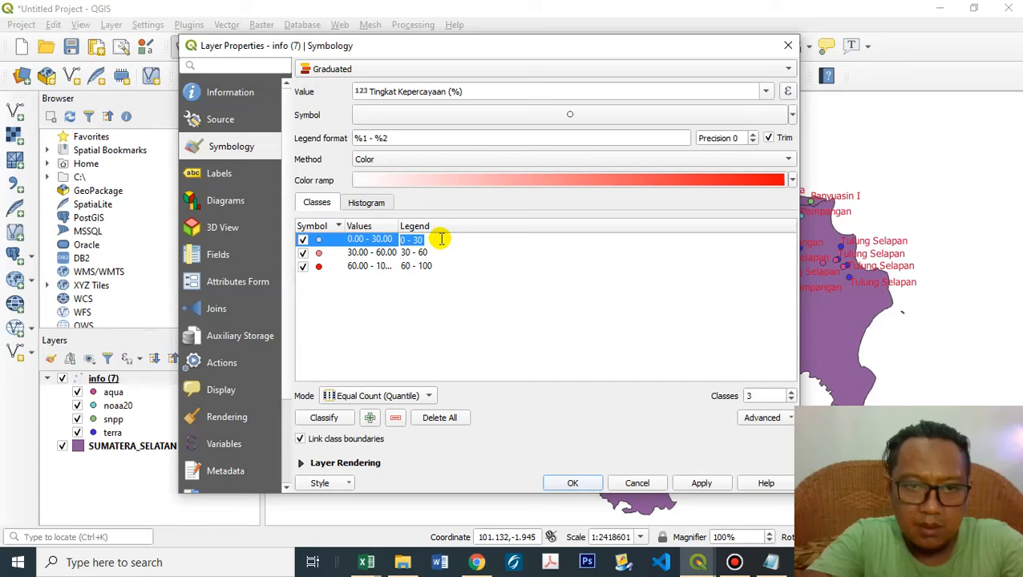
type("Rendah")
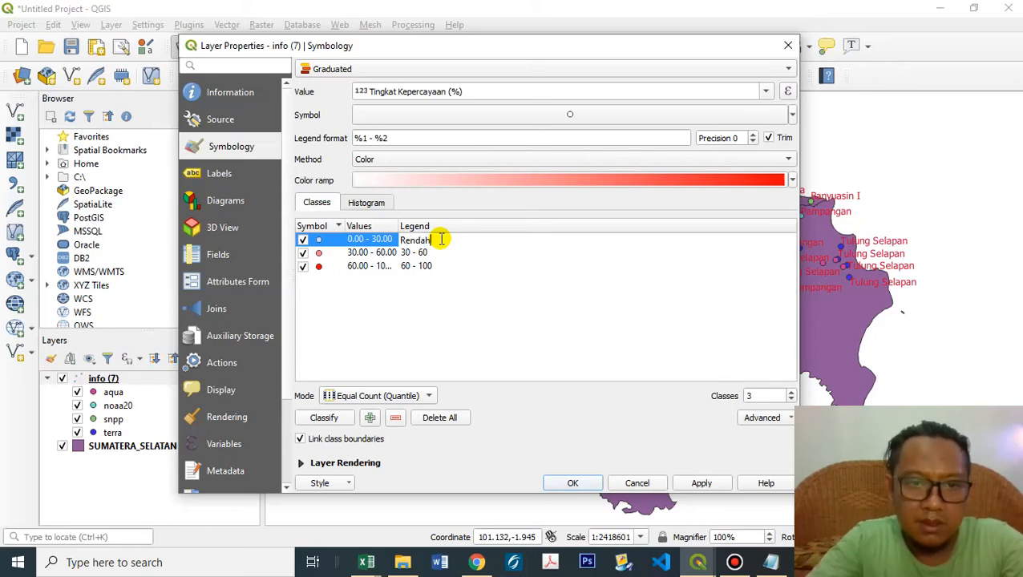
double_click(424, 253)
type("Sedang")
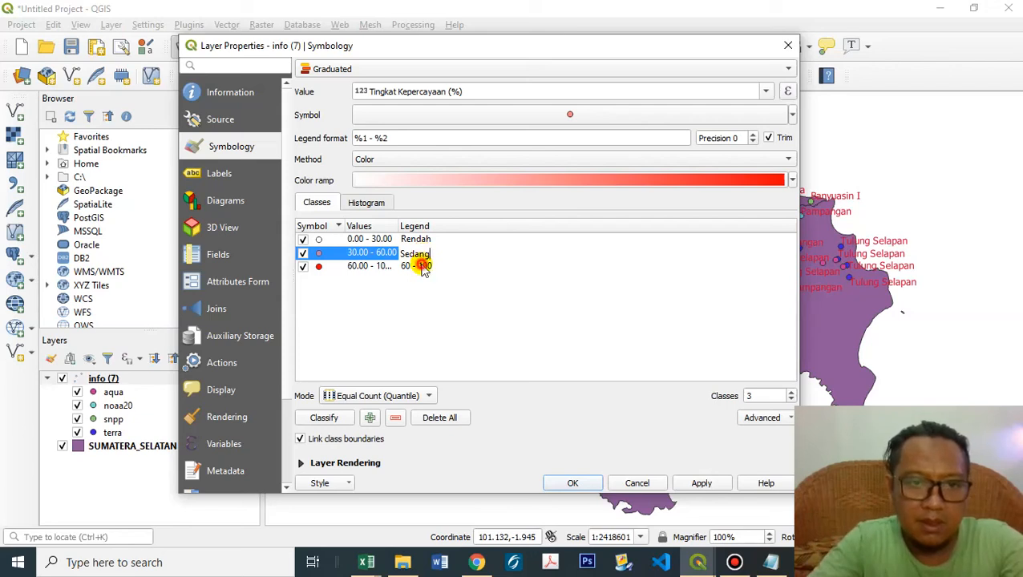
double_click(418, 267)
type("Tinggi")
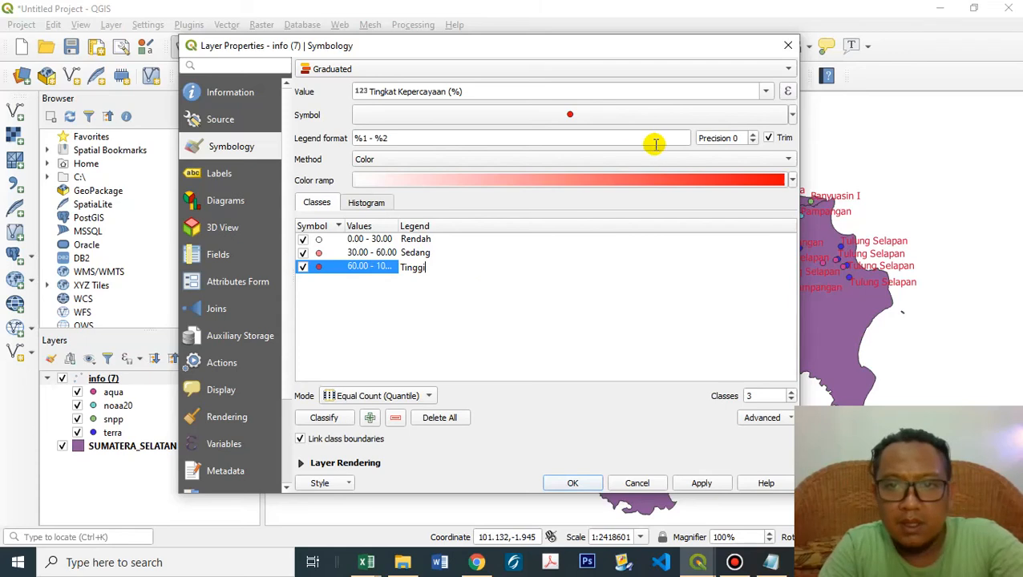
Assign the RdYlGn color ramp to the classes, invert it so low values are green, and apply the symbology to the map
left_click(793, 181)
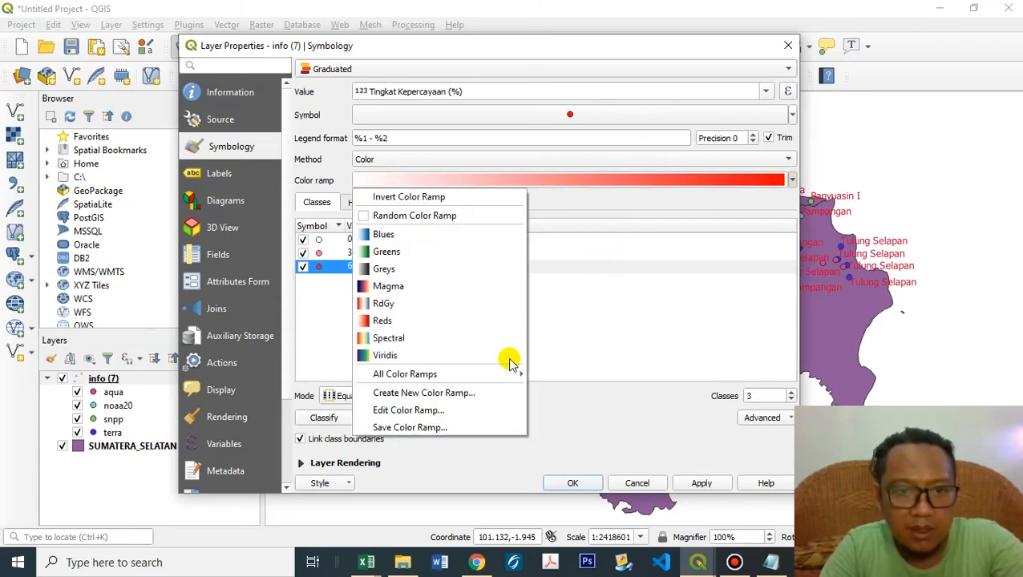
mouse_move(497, 384)
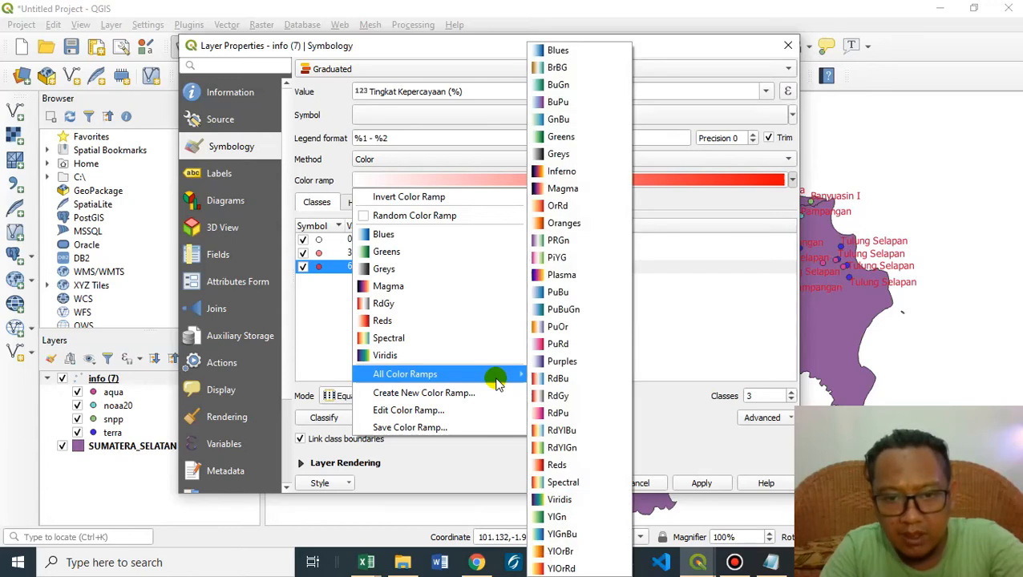
left_click(579, 450)
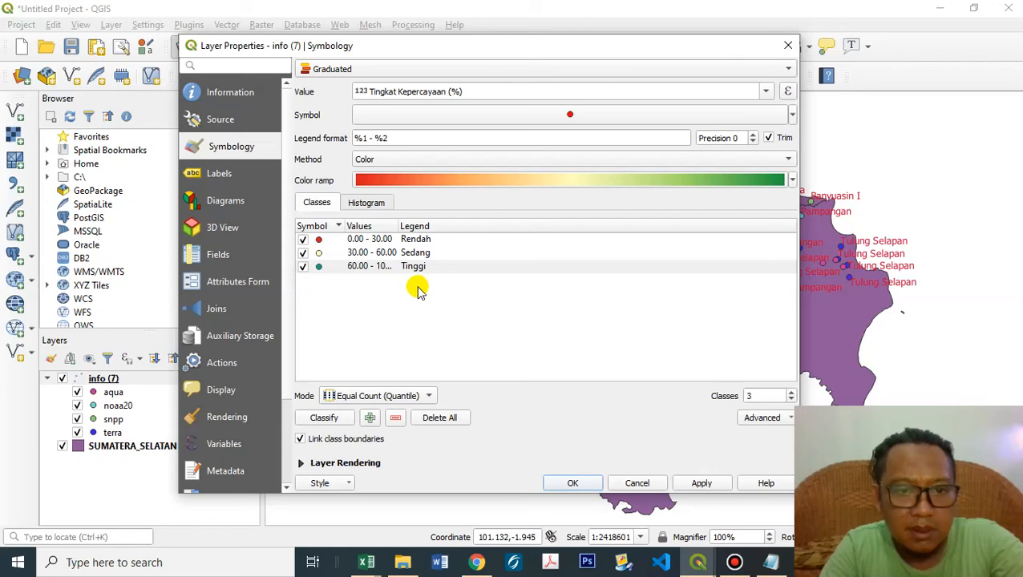
left_click(791, 179)
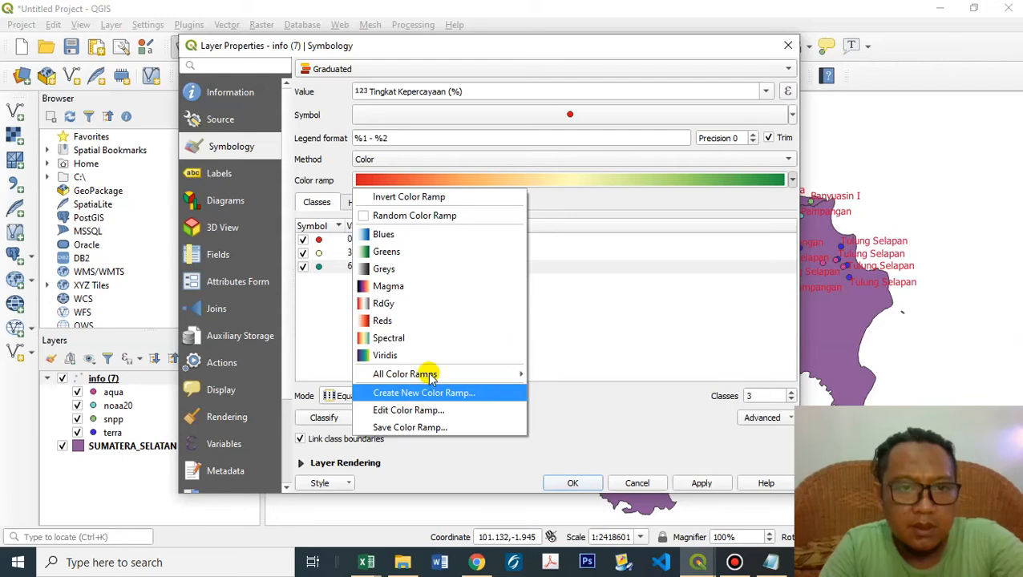
left_click(465, 198)
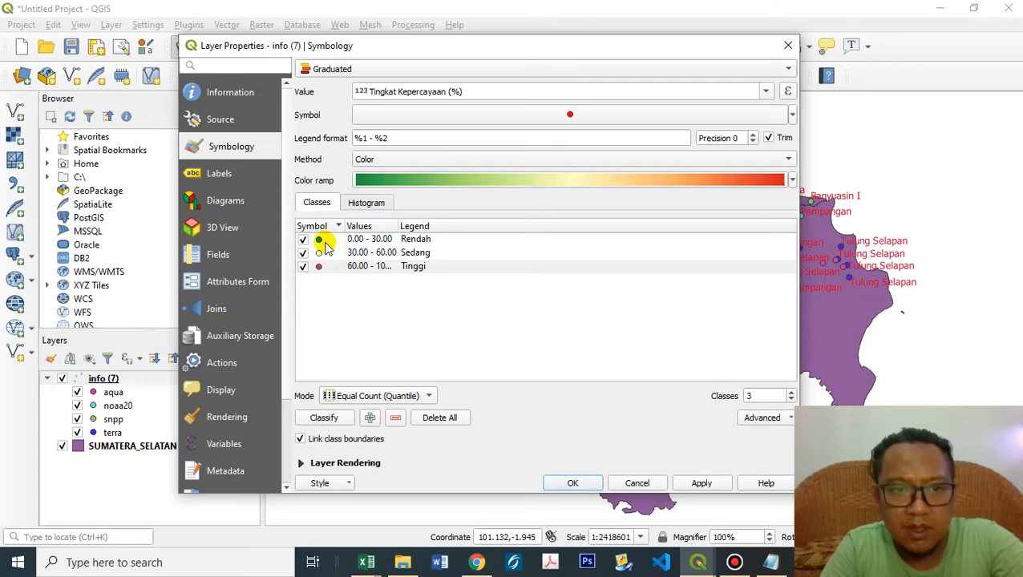
left_click(703, 486)
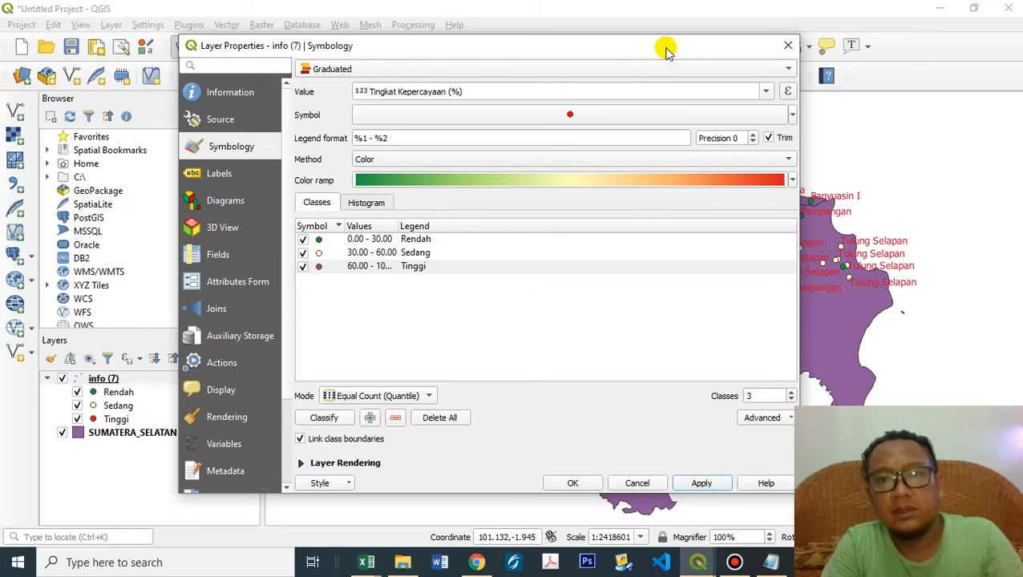
left_click_drag(665, 51, 406, 64)
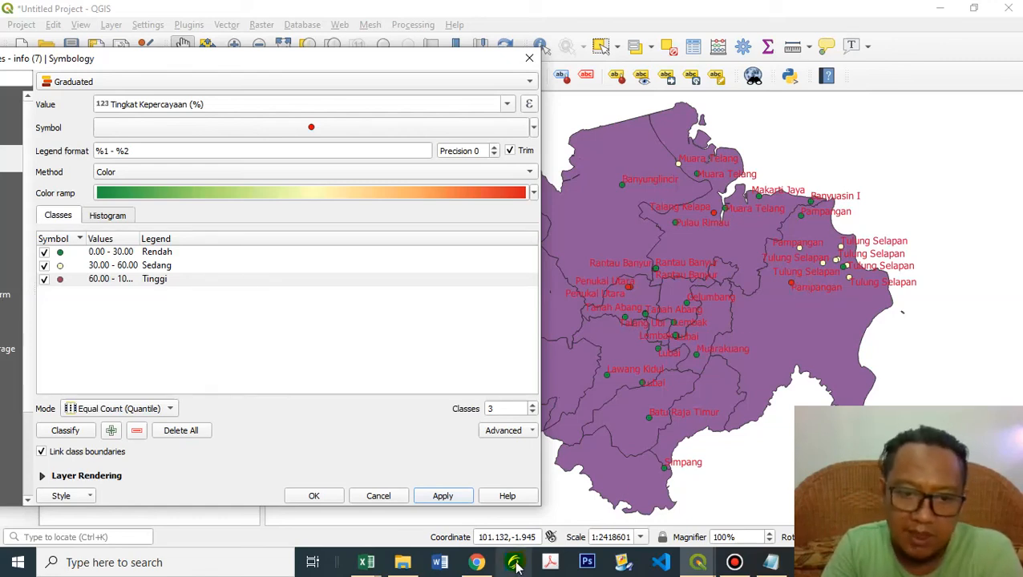
Switch to Chrome to filter the LAPAN hotspots to confidence above 60%, and return to QGIS to close the layer properties
left_click(477, 562)
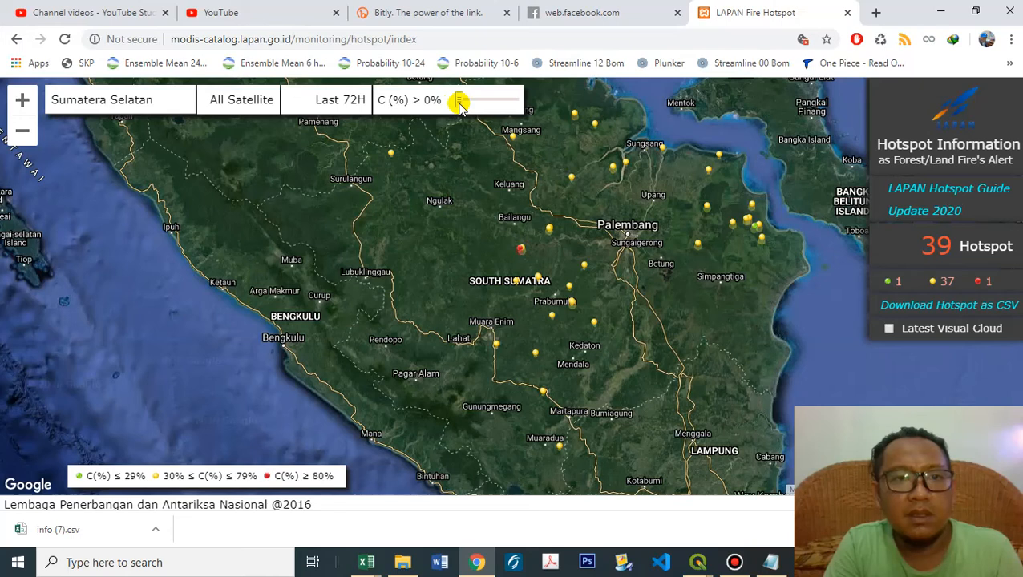
left_click_drag(459, 104, 493, 110)
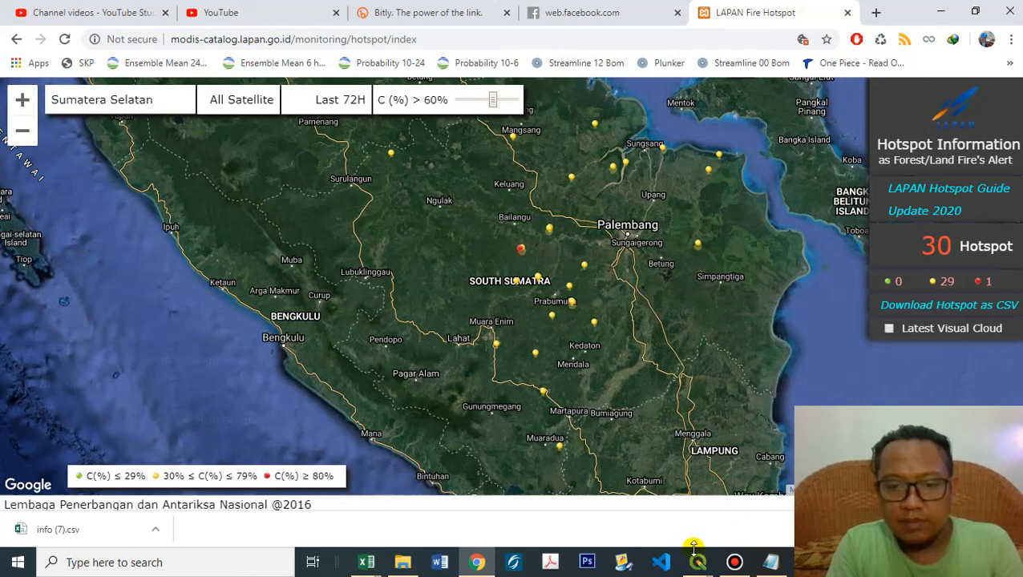
left_click(481, 564)
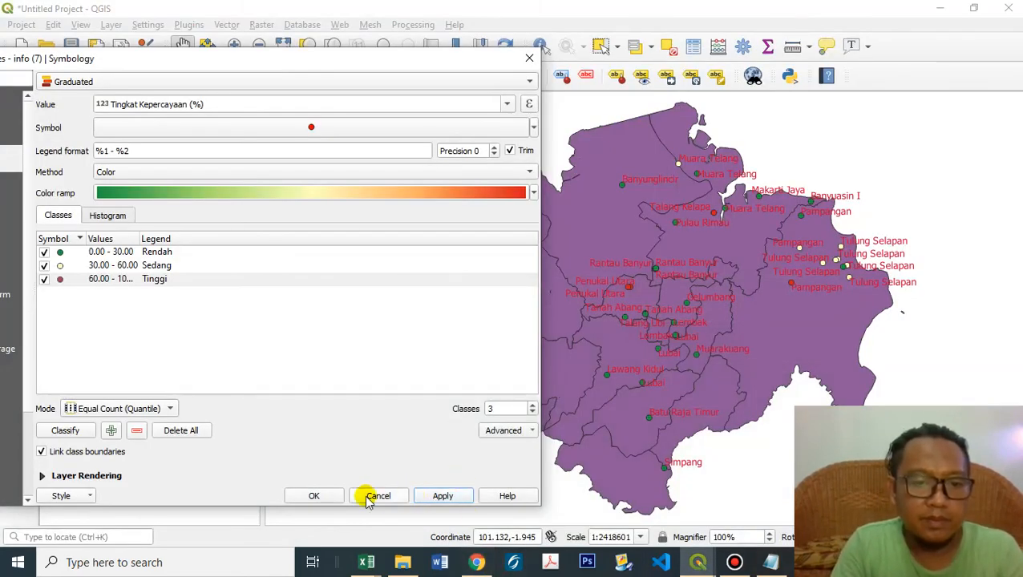
left_click(529, 58)
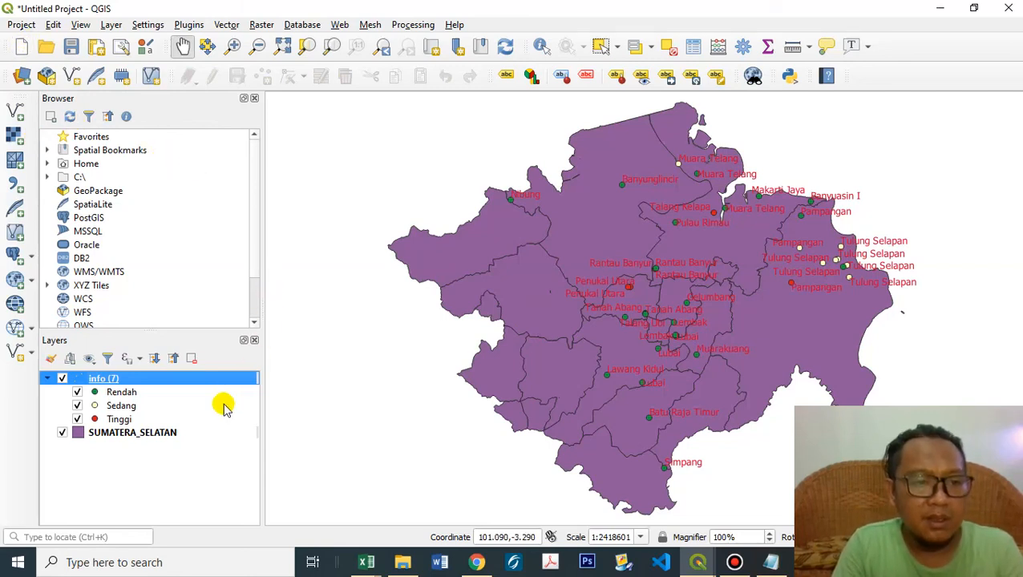
Start saving the info (7) layer's features to a new file in ESRI Shapefile format
right_click(161, 383)
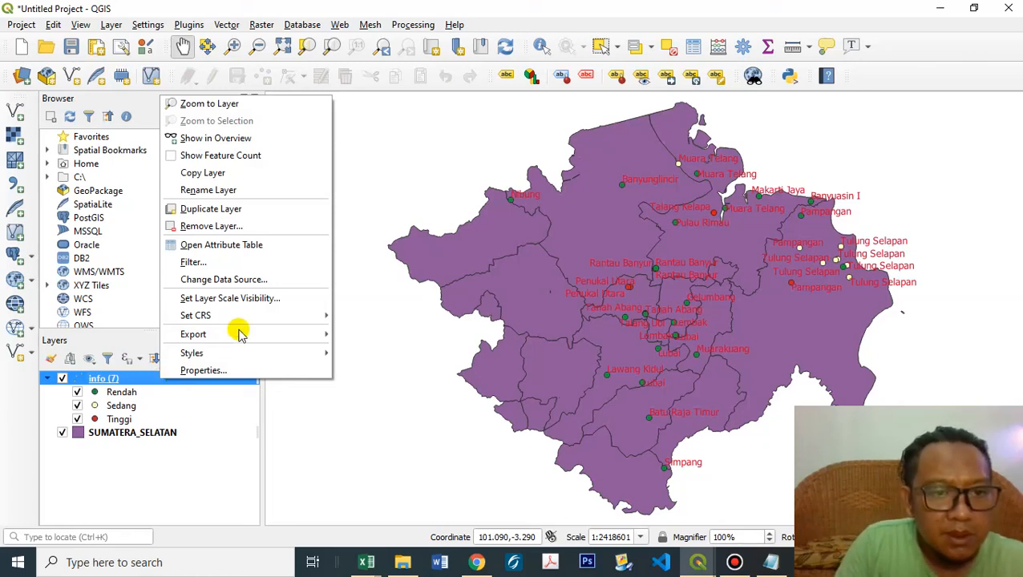
mouse_move(240, 335)
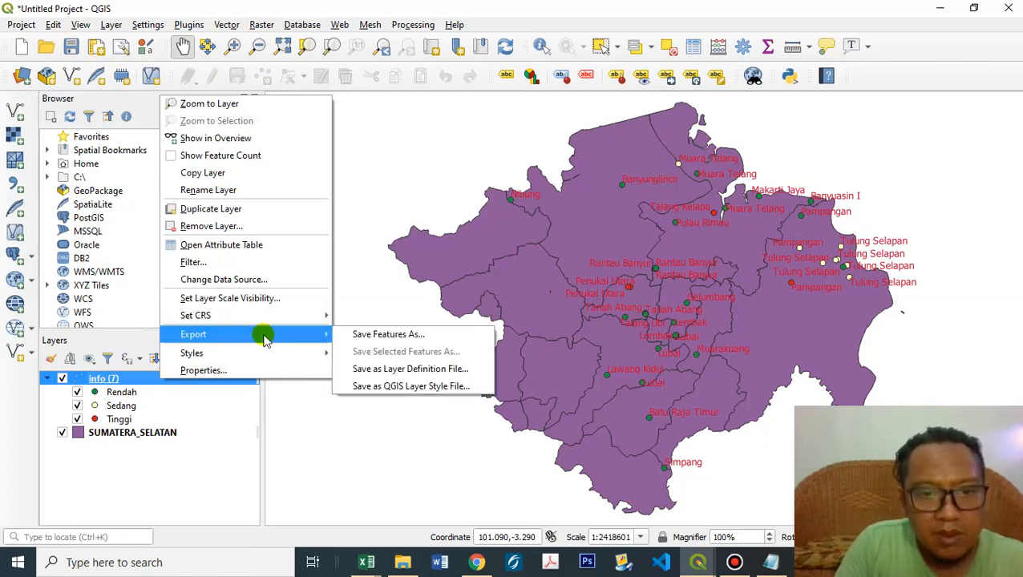
left_click(372, 336)
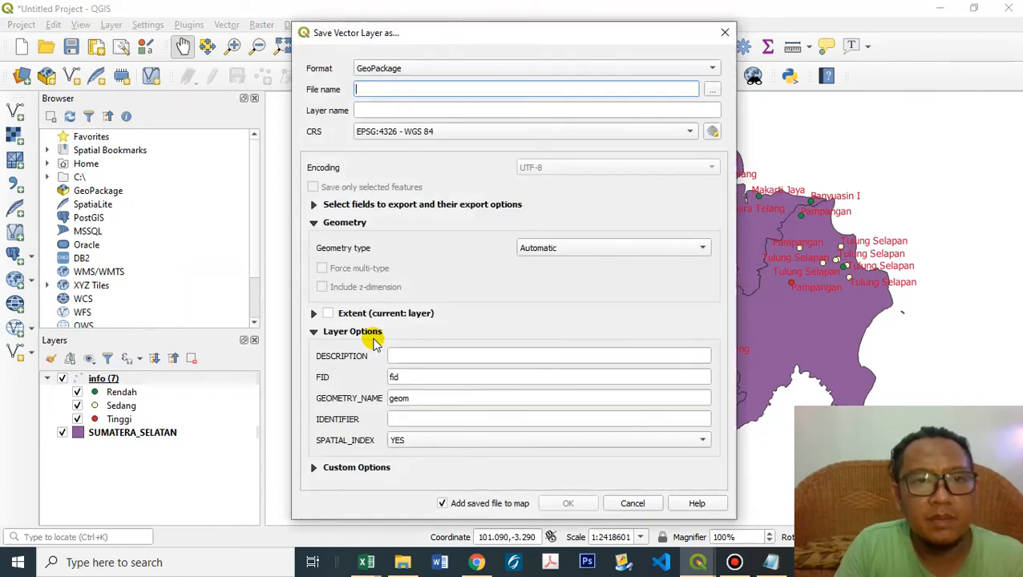
left_click(527, 69)
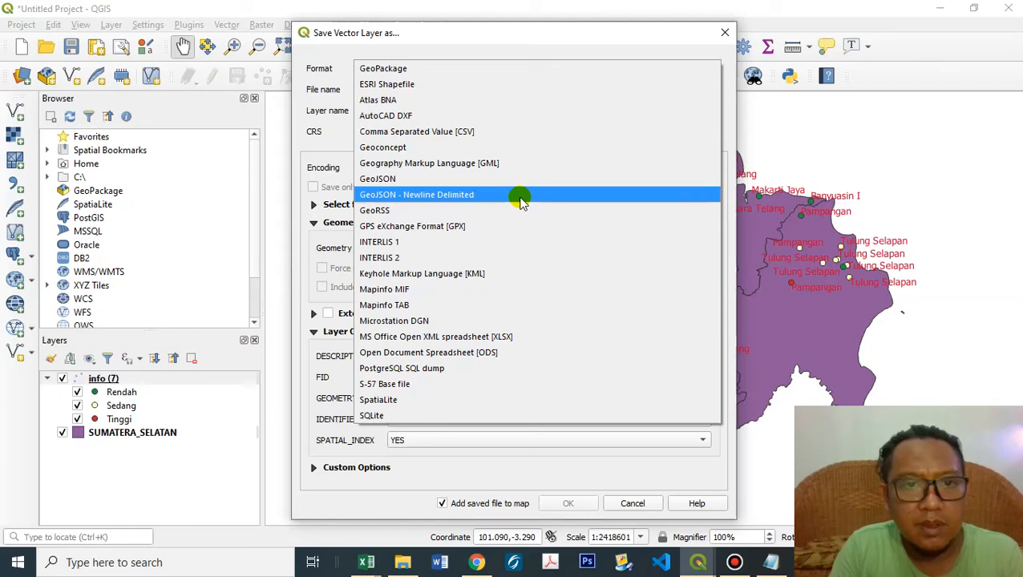
left_click(526, 83)
Export the layer as the ESRI Shapefile titikapi.shp in the SUMATERA_SELATAN folder, overwriting the existing file
left_click(602, 88)
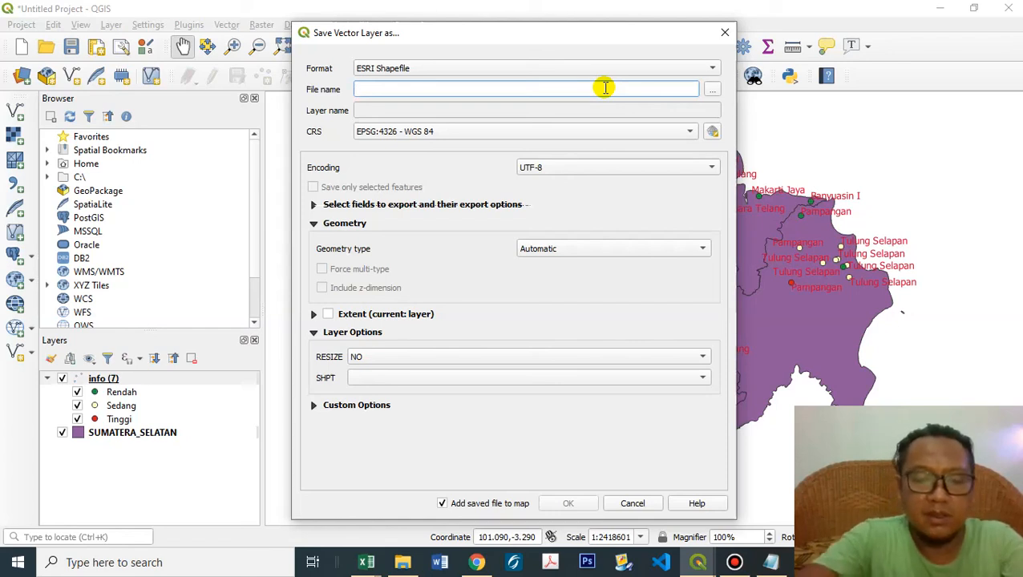
type("Titik")
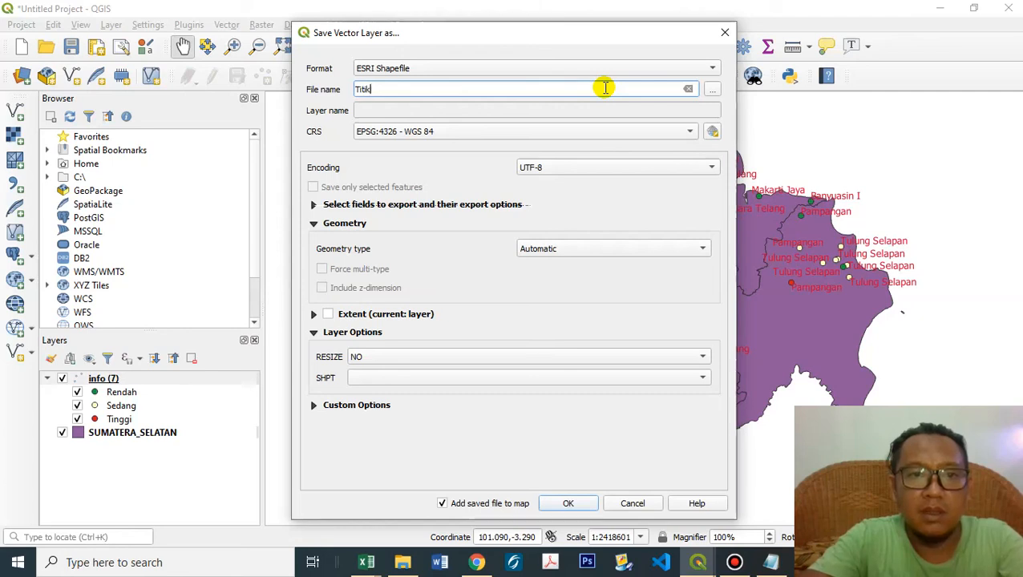
type("Api")
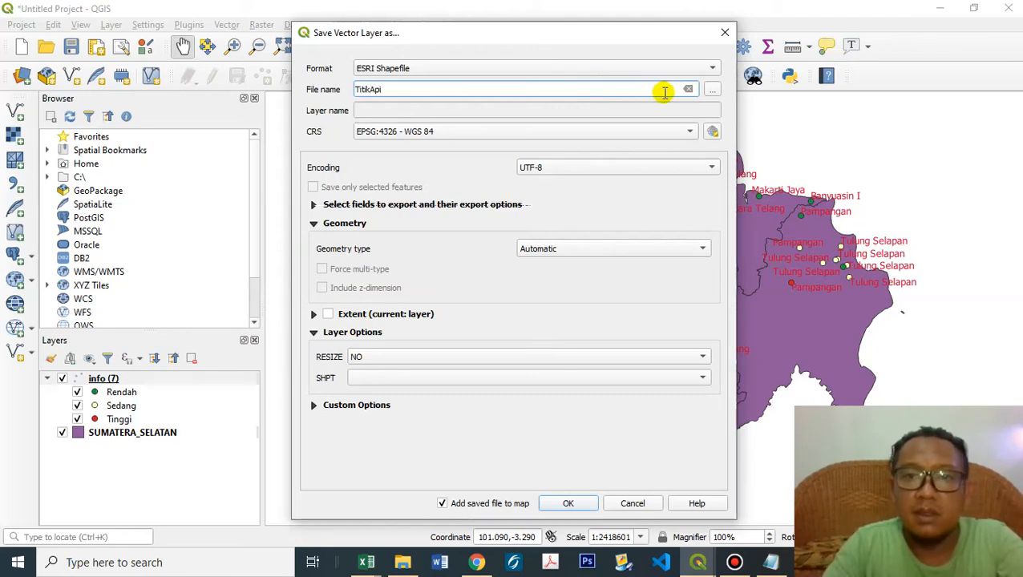
left_click(713, 89)
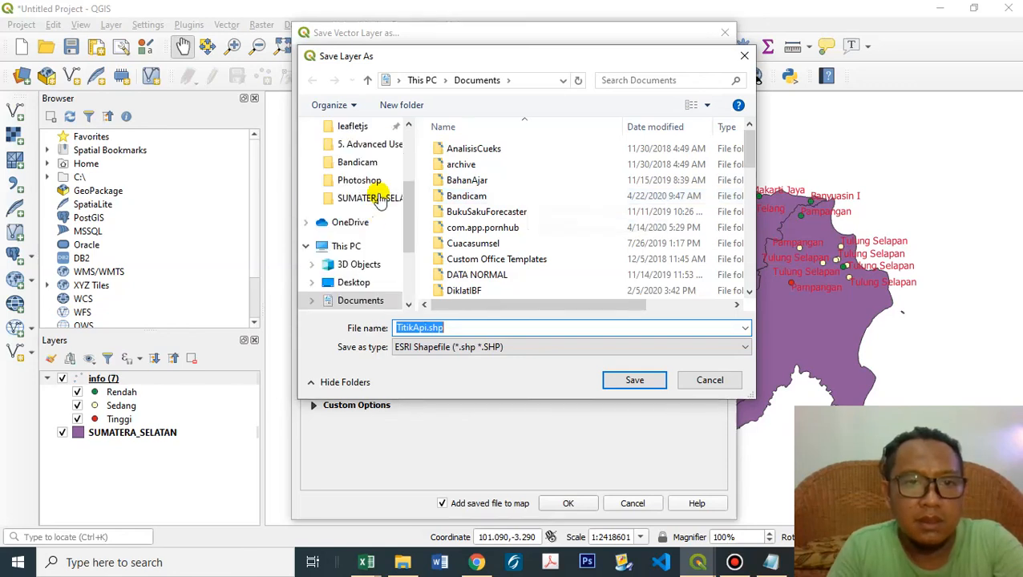
left_click(377, 198)
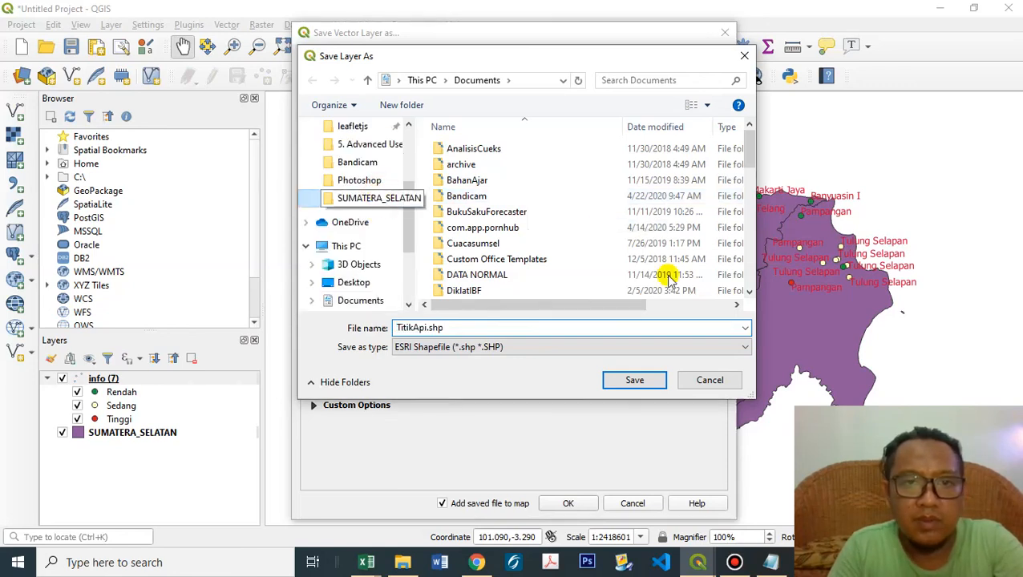
left_click(646, 380)
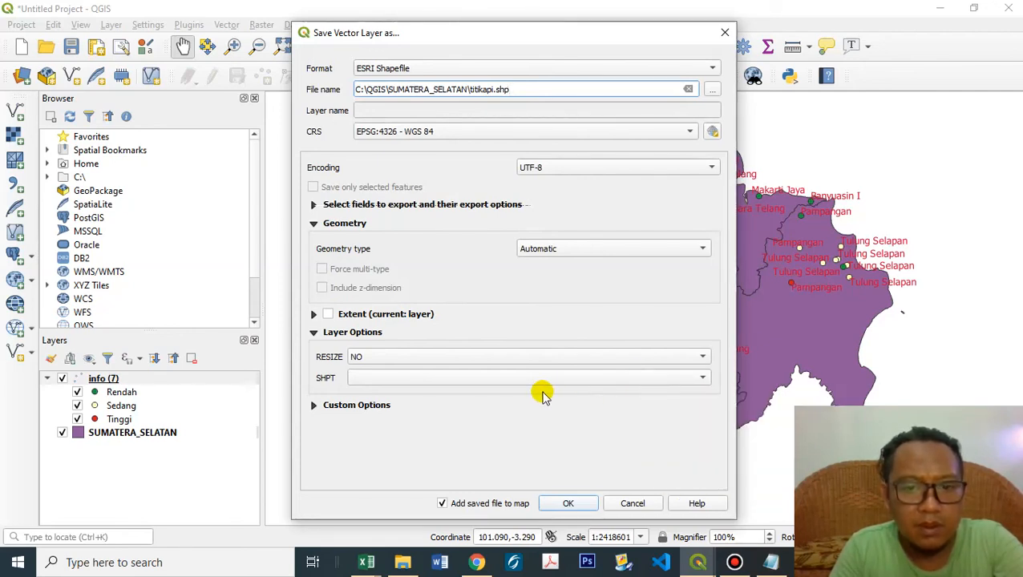
left_click(569, 503)
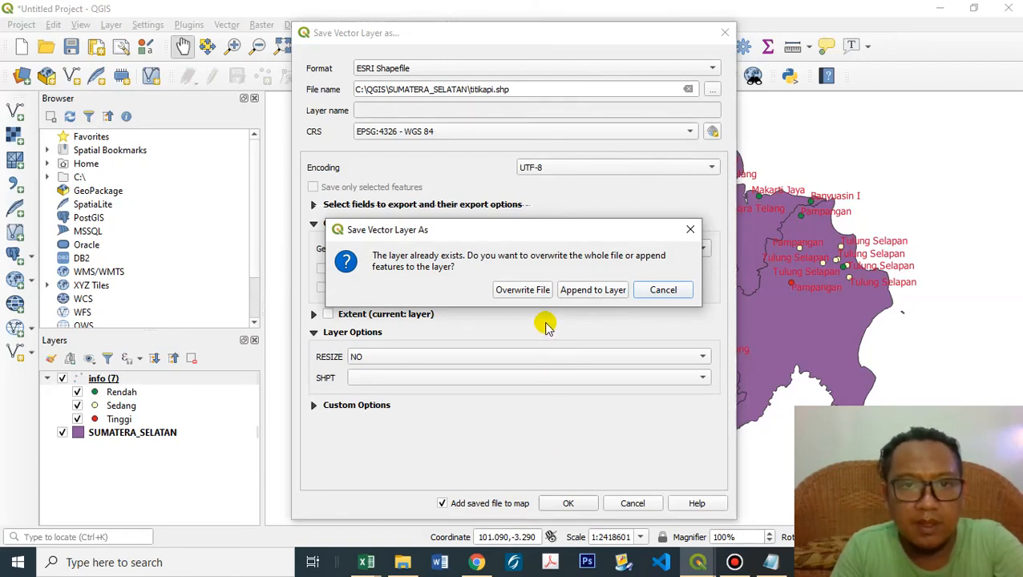
left_click(525, 291)
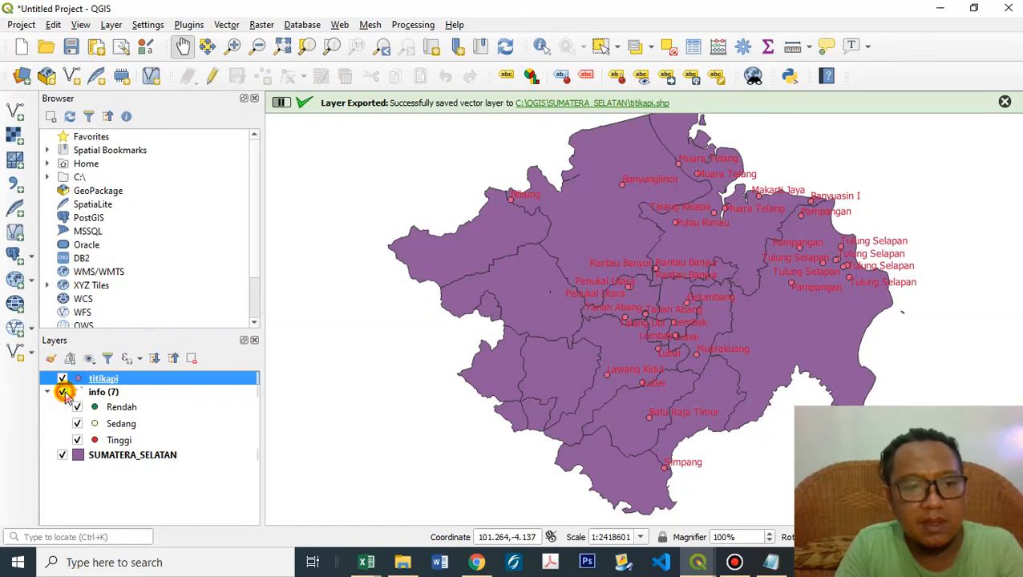
Compare the titikapi and info (7) layers by toggling their visibility, leaving titikapi hidden and info (7) shown and selected
left_click(62, 392)
left_click(62, 392)
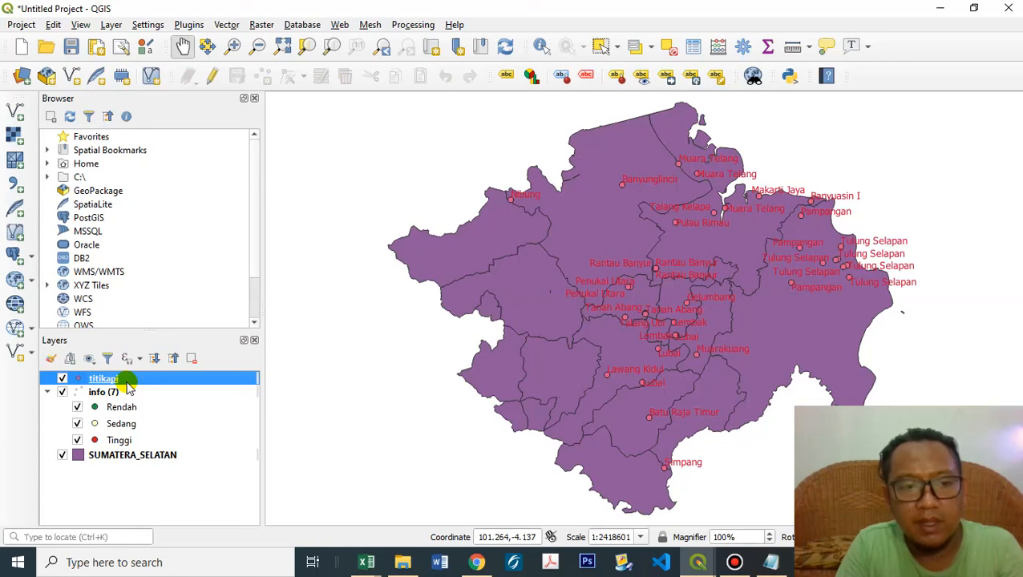
left_click(62, 392)
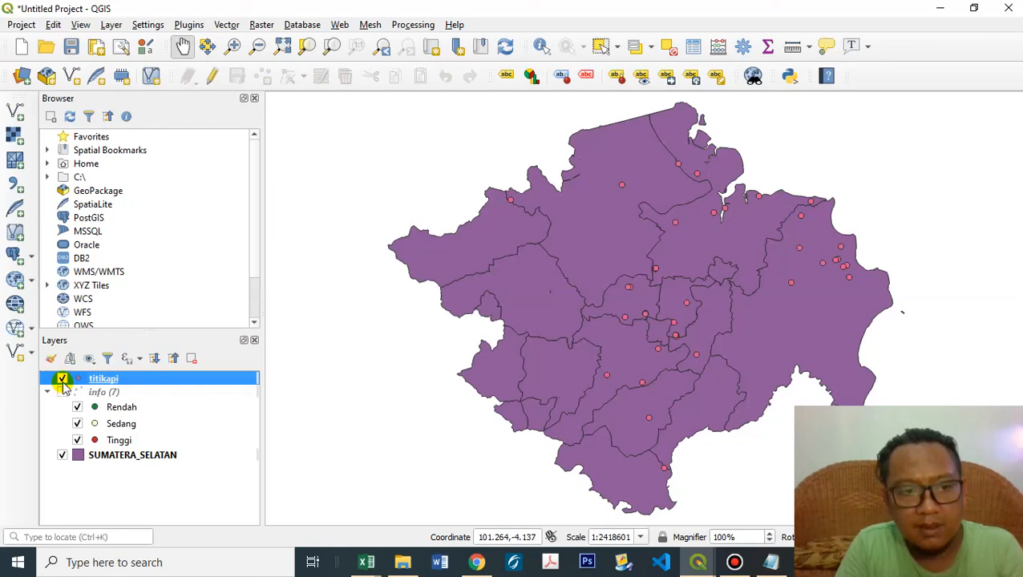
left_click(63, 380)
left_click(63, 381)
left_click(62, 380)
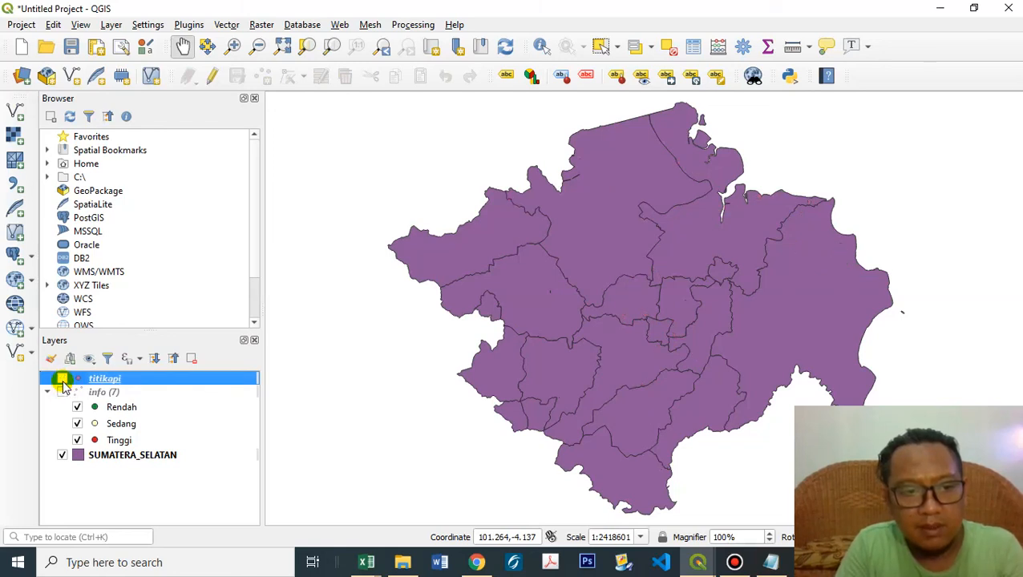
left_click(63, 392)
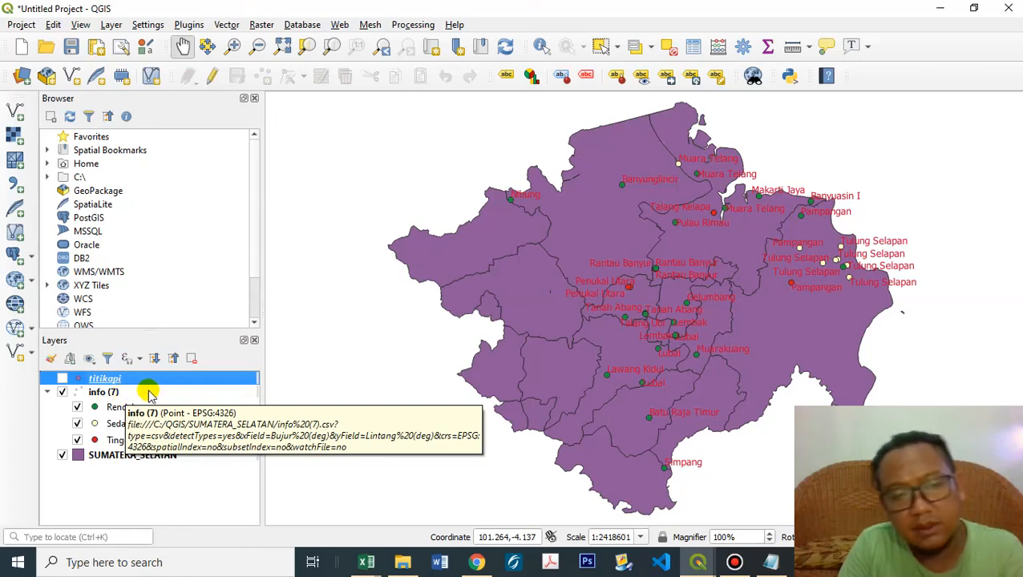
left_click(149, 393)
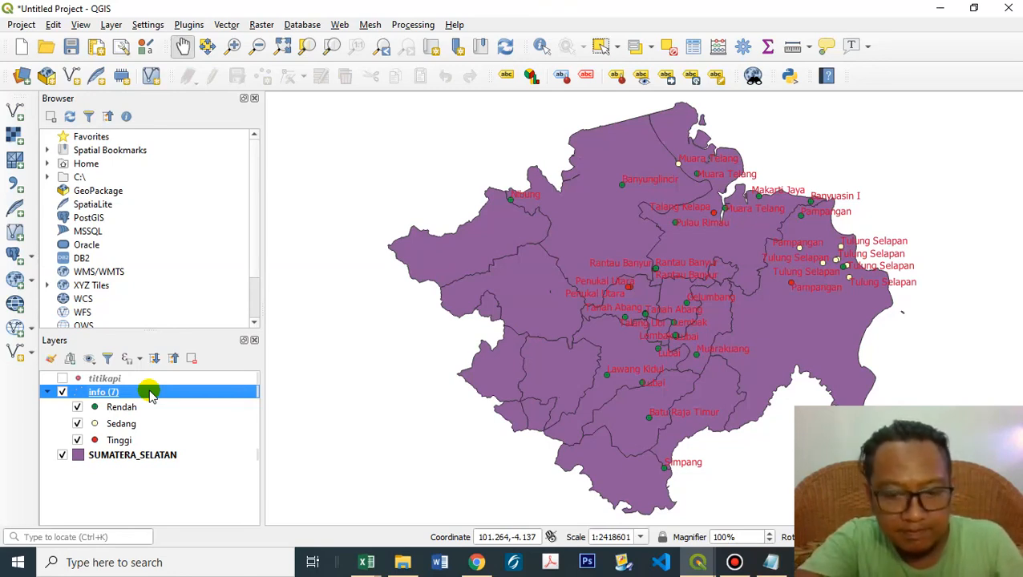
Start adding a delimited text layer to the project
left_click(111, 25)
mouse_move(161, 75)
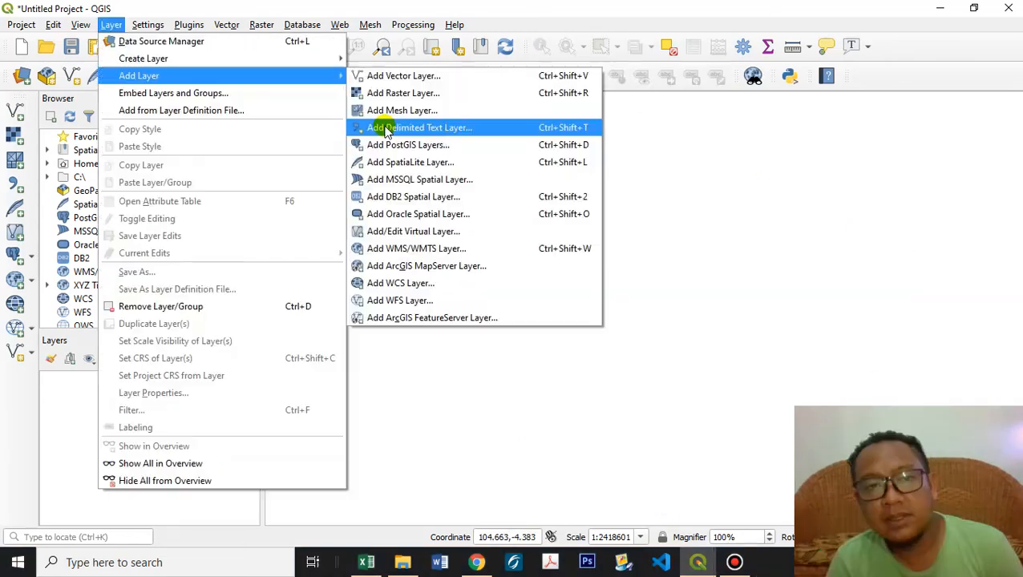